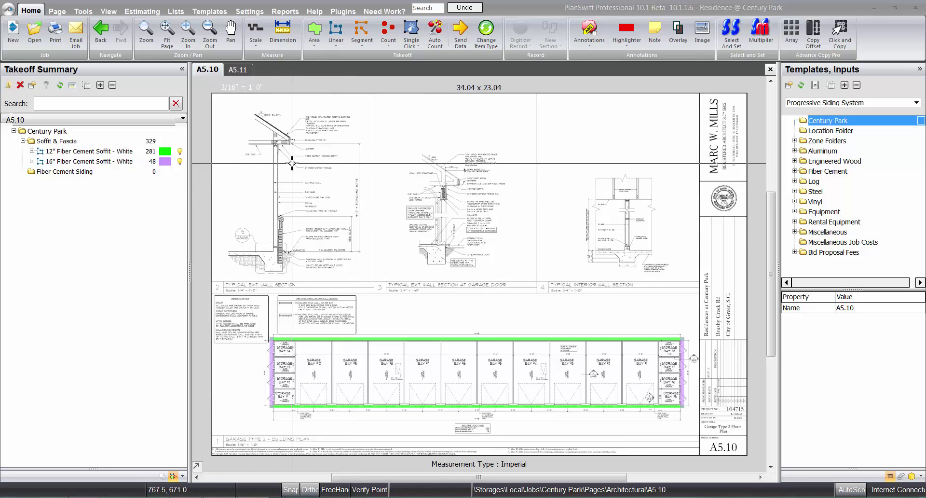
Examine the typical exterior wall section on sheet A5.10, from the soffit and frieze down to the brick veneer and finished floor
scroll(292, 163, "up", 3)
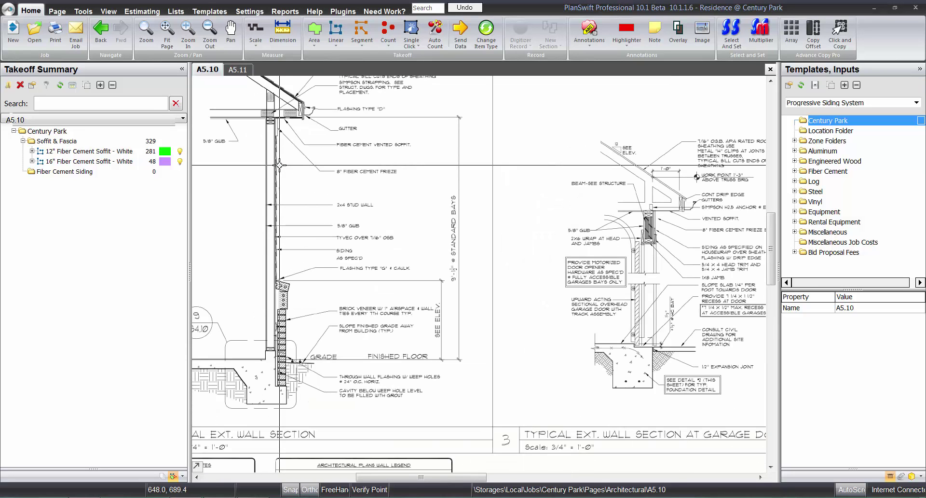
scroll(280, 165, "up", 1)
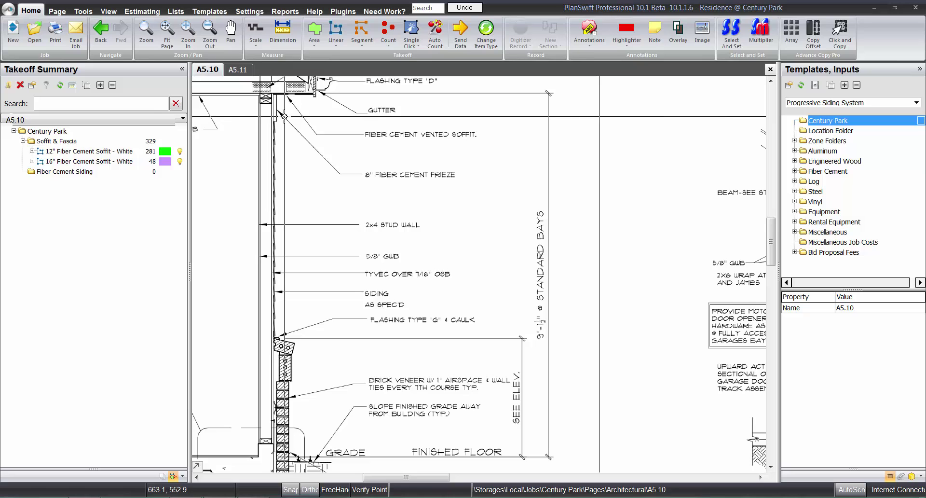
left_click_drag(279, 115, 287, 158)
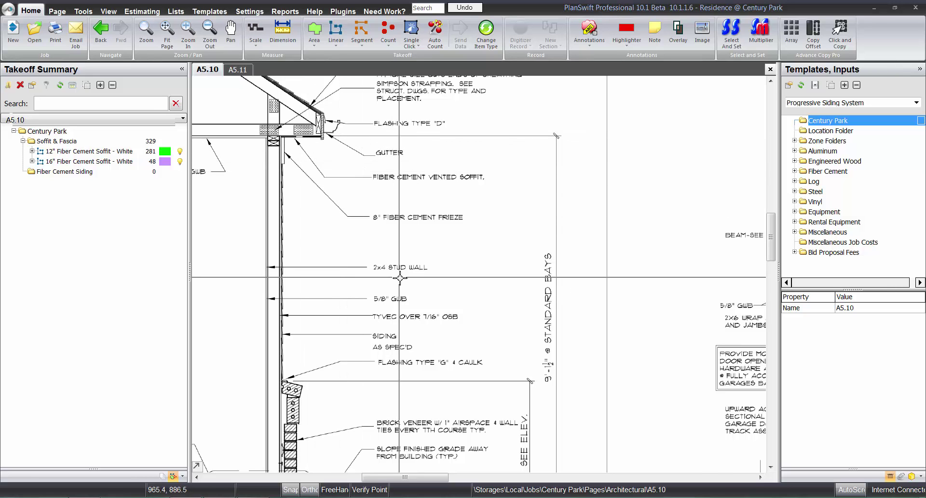
mouse_move(399, 291)
left_mouse_down()
mouse_move(401, 250)
mouse_move(416, 275)
left_mouse_up()
scroll(310, 105, "up", 2)
scroll(309, 105, "up", 1)
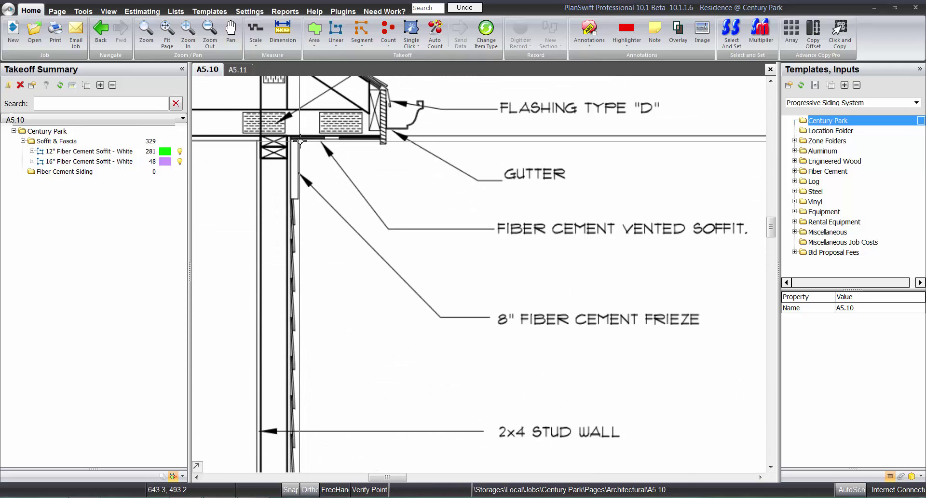
scroll(301, 141, "down", 2)
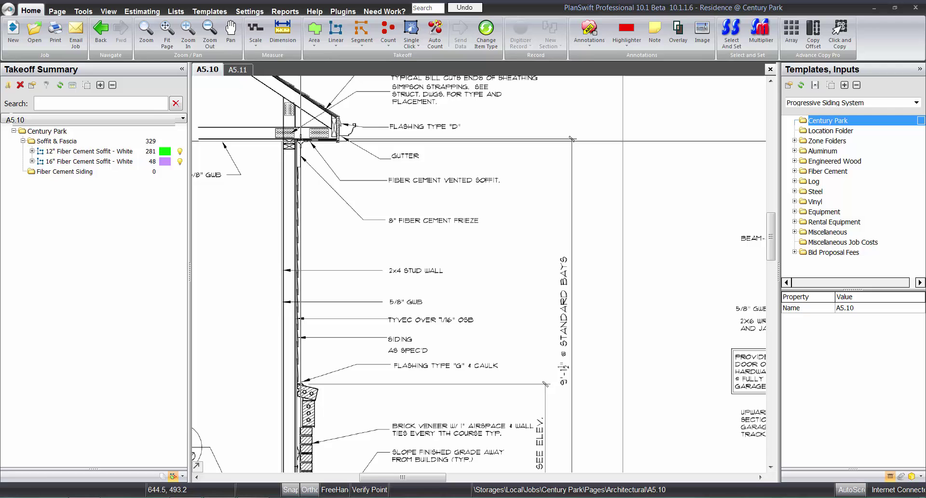
left_click_drag(409, 332, 407, 234)
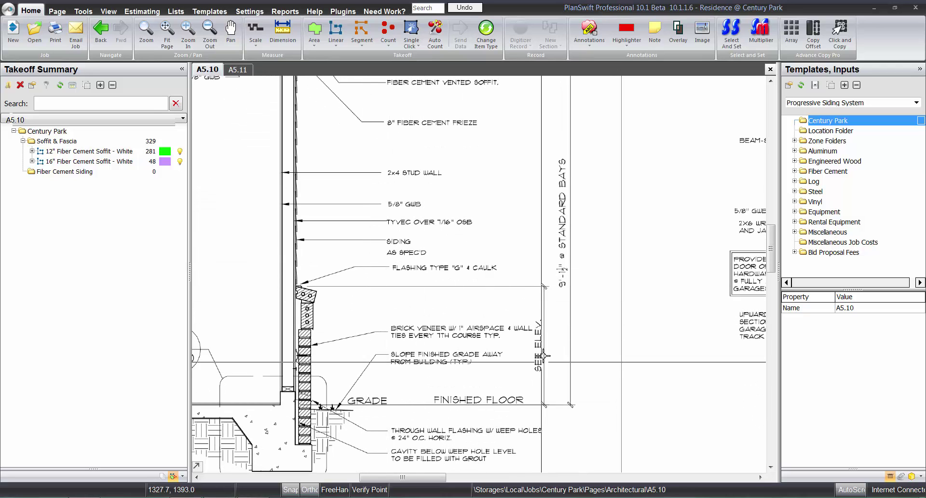
Measure the height of the brick wainscot at the outer end of the front elevation on sheet A5.11
left_click(237, 70)
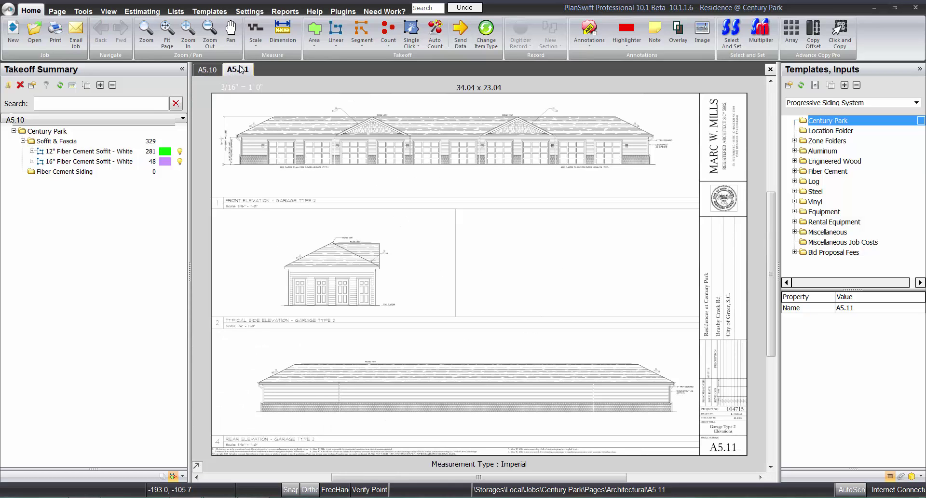
left_click(282, 41)
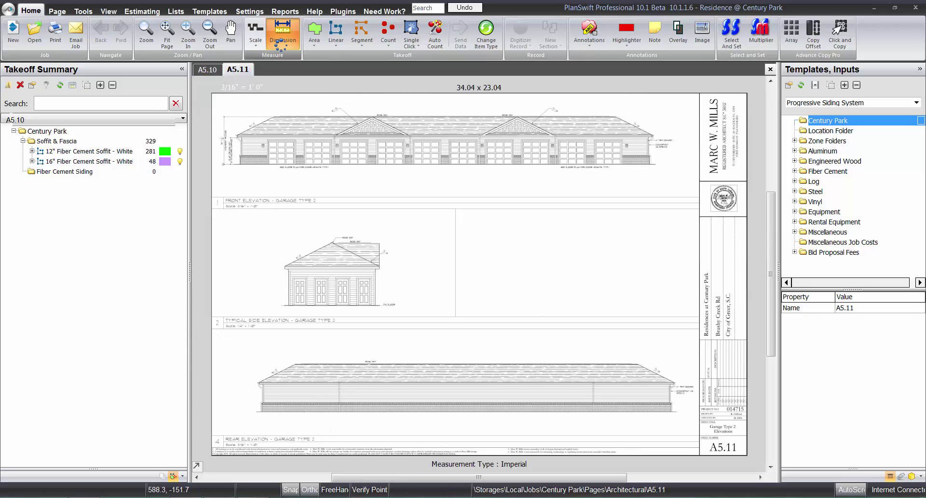
scroll(244, 164, "up", 8)
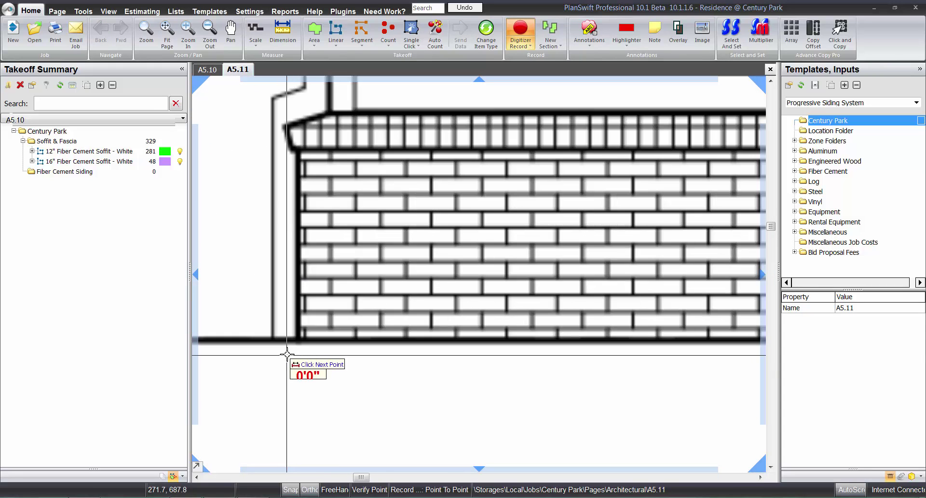
left_click(298, 342)
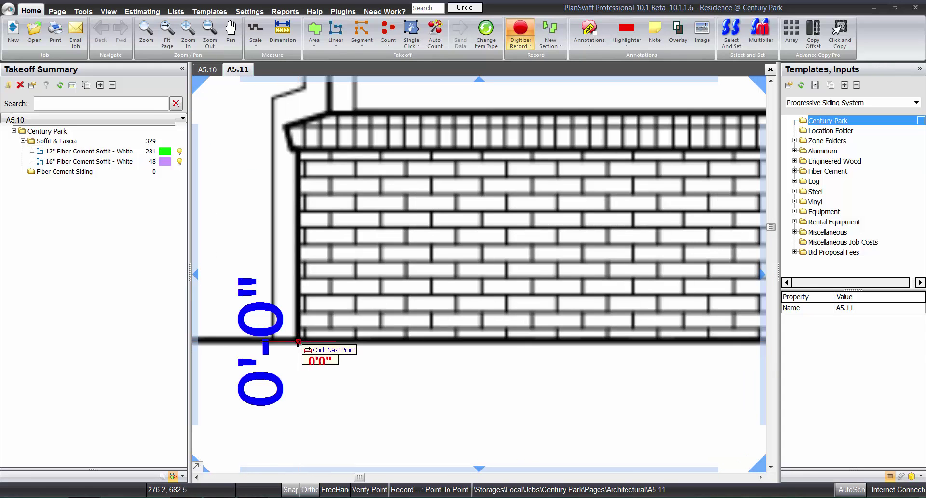
left_click(303, 115)
scroll(303, 115, "down", 5)
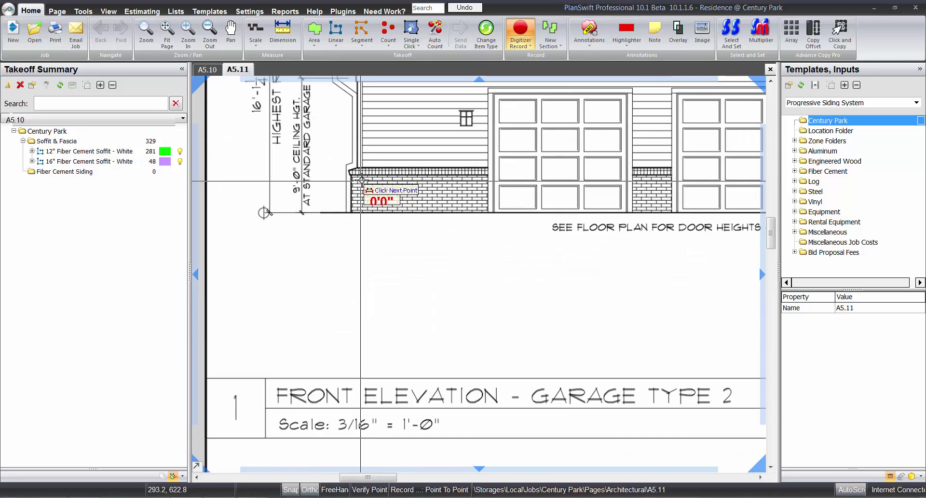
scroll(357, 225, "up", 1)
key("Escape")
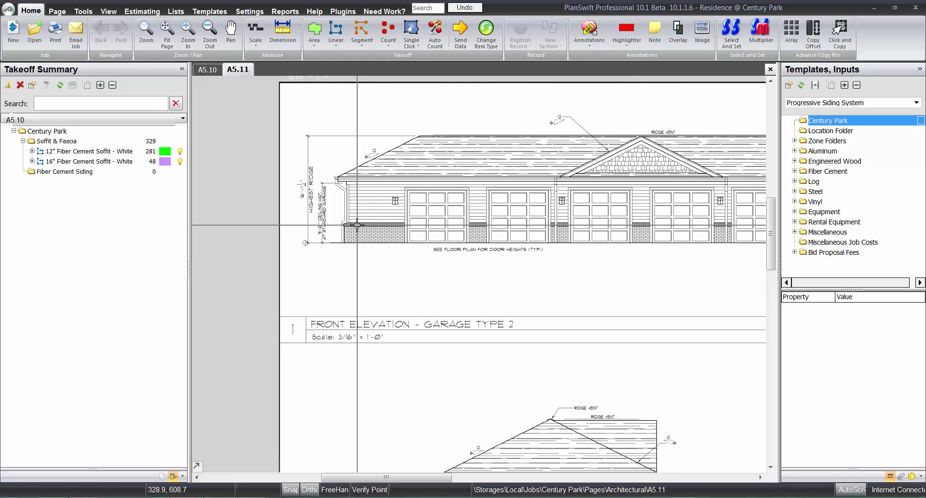
Examine the siding areas along the front elevation and on the typical side elevation of Garage Type 2
left_click_drag(378, 242, 329, 247)
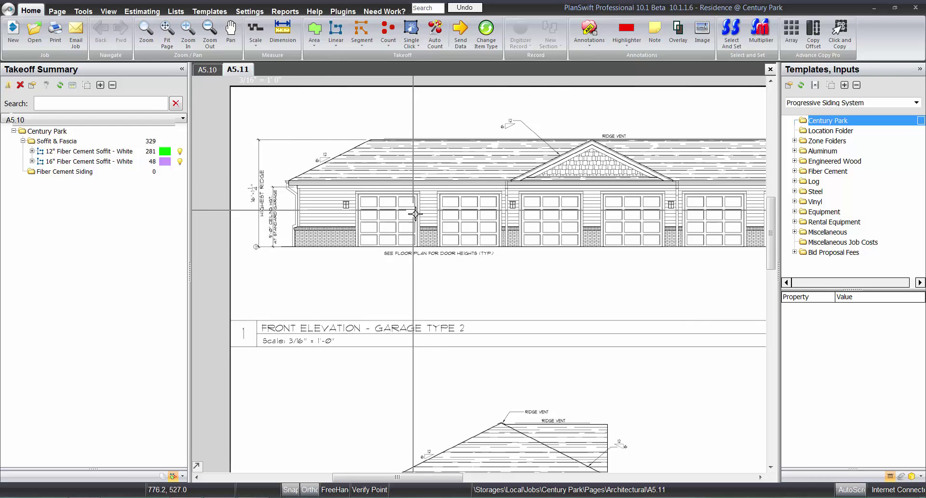
left_click_drag(658, 231, 354, 231)
left_click_drag(631, 250, 421, 274)
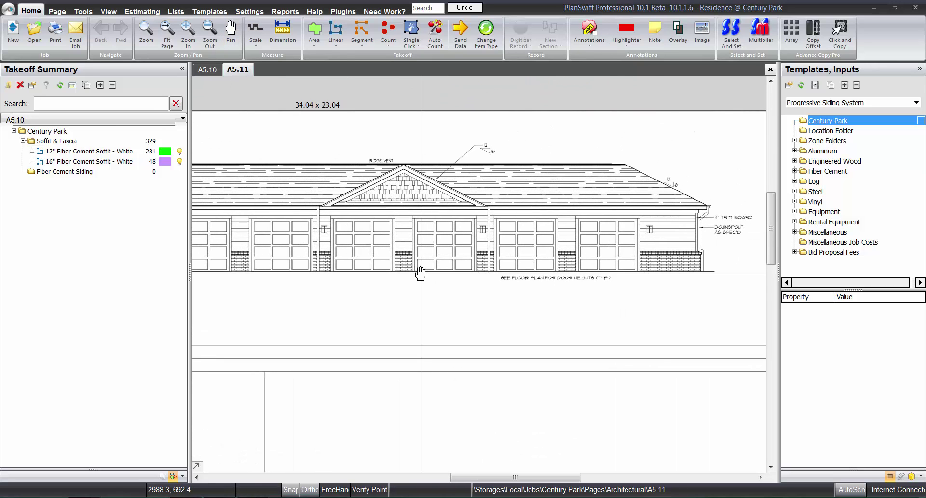
scroll(421, 273, "down", 5)
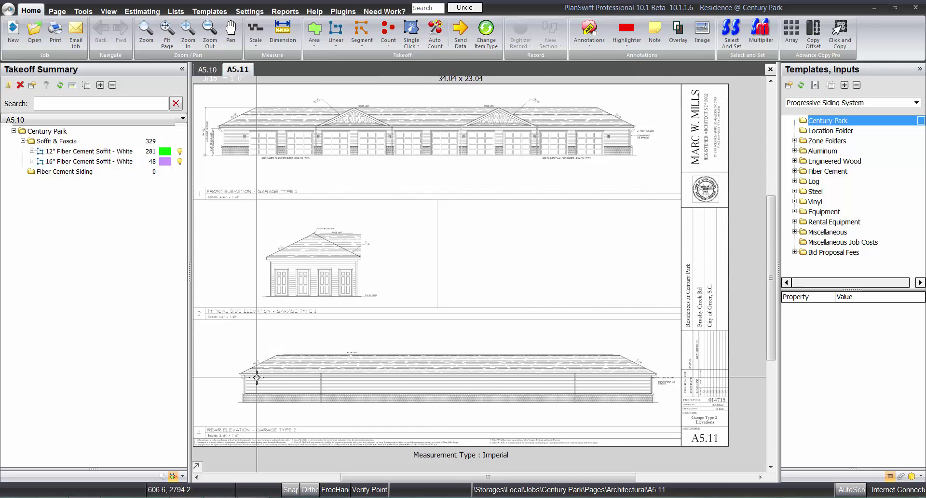
scroll(293, 266, "up", 2)
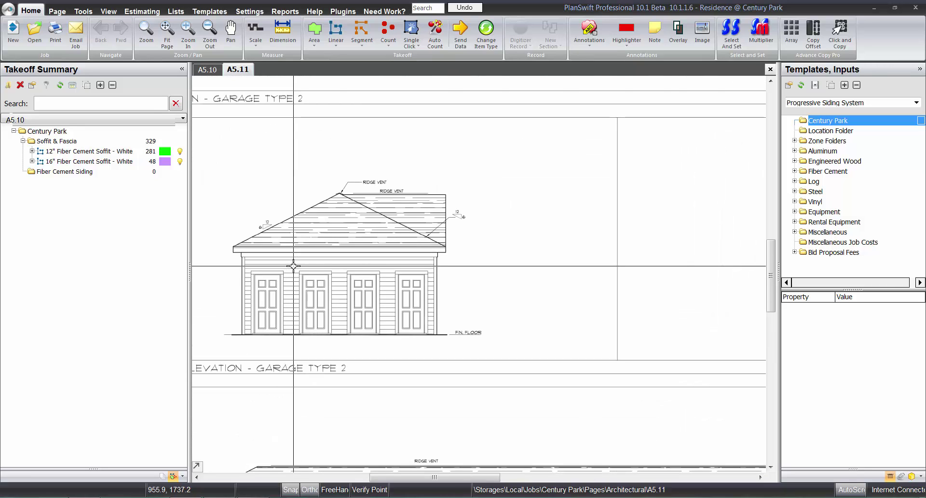
scroll(294, 266, "down", 2)
scroll(323, 279, "up", 2)
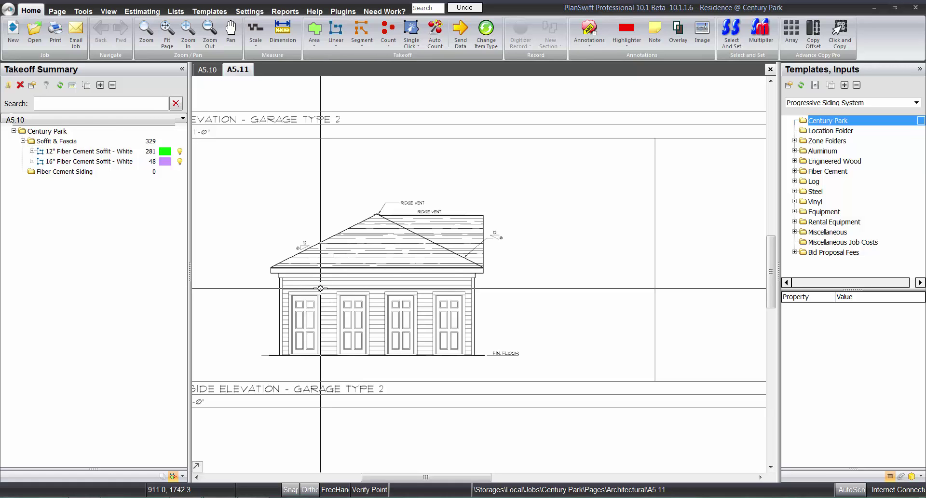
Review the Garage Type 2 building plan on sheet A5.10, from storage bays 1-4 across to storage bays 5-8
left_click(207, 71)
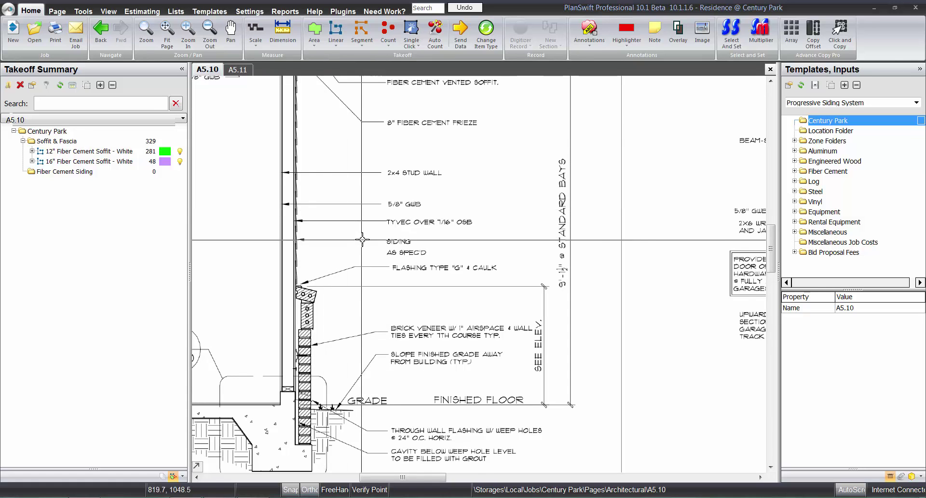
scroll(361, 239, "down", 3)
scroll(359, 411, "up", 1)
left_click_drag(357, 415, 310, 346)
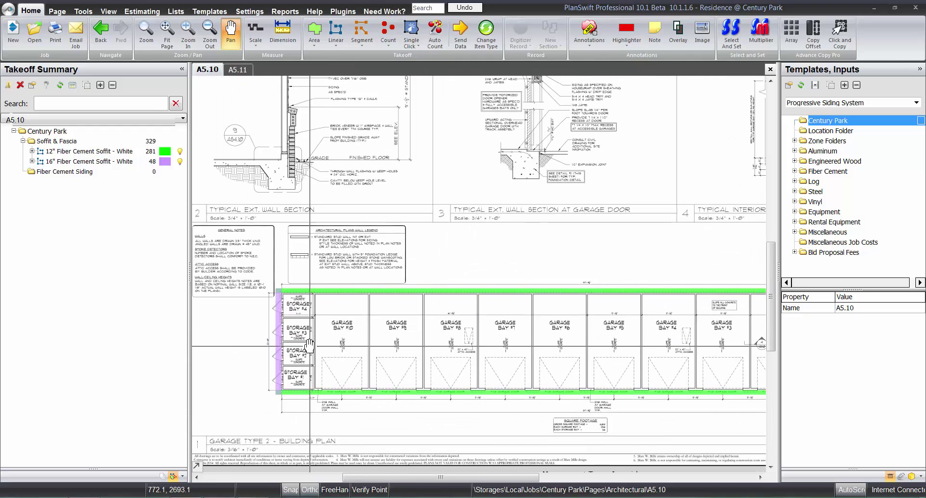
left_click_drag(595, 356, 429, 331)
left_click_drag(731, 337, 670, 330)
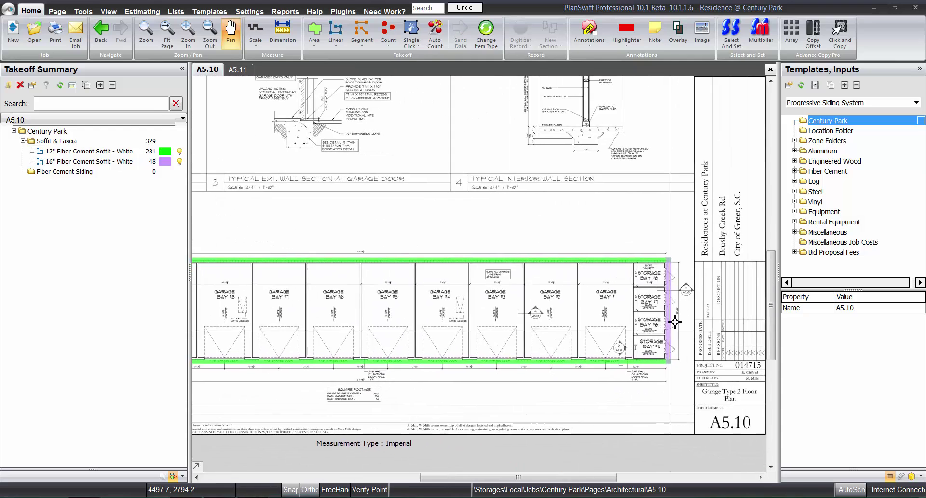
scroll(680, 319, "up", 3)
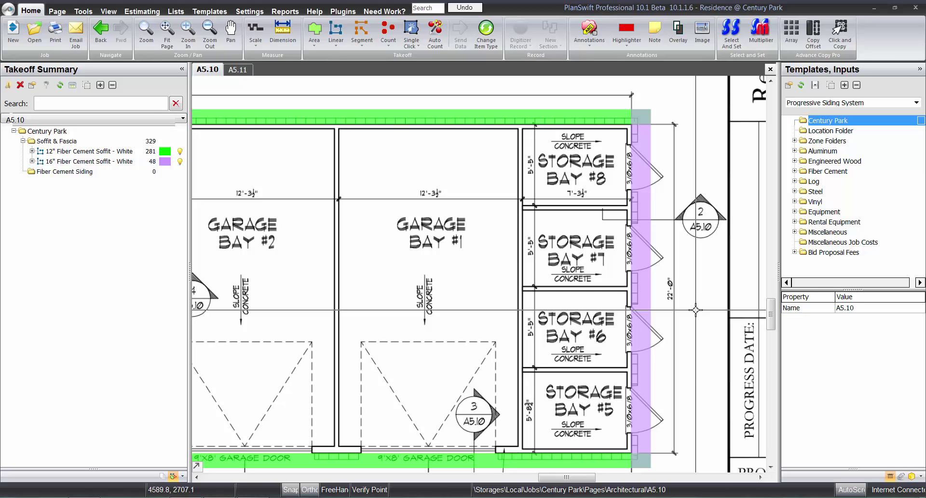
Add the linear Fiber Cement Siding template to the Fiber Cement Siding takeoff folder with a height of 5.42 FT
left_click(795, 171)
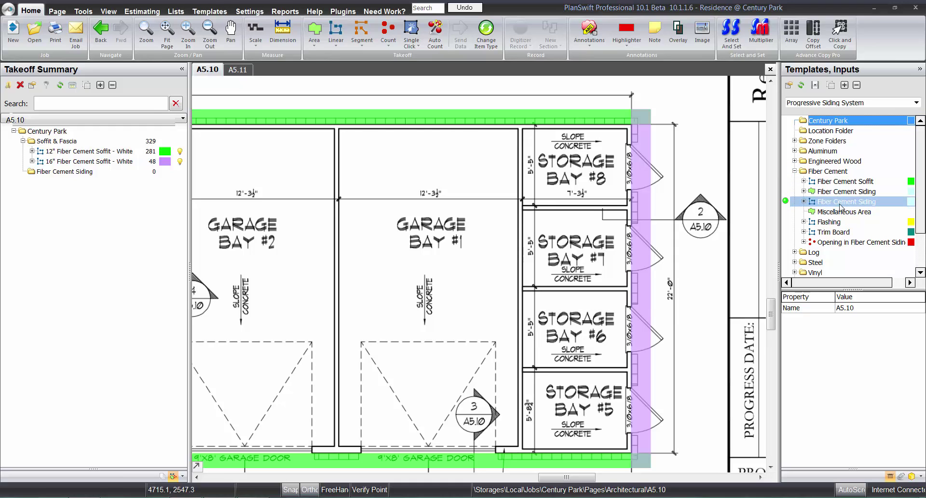
left_click_drag(840, 205, 110, 172)
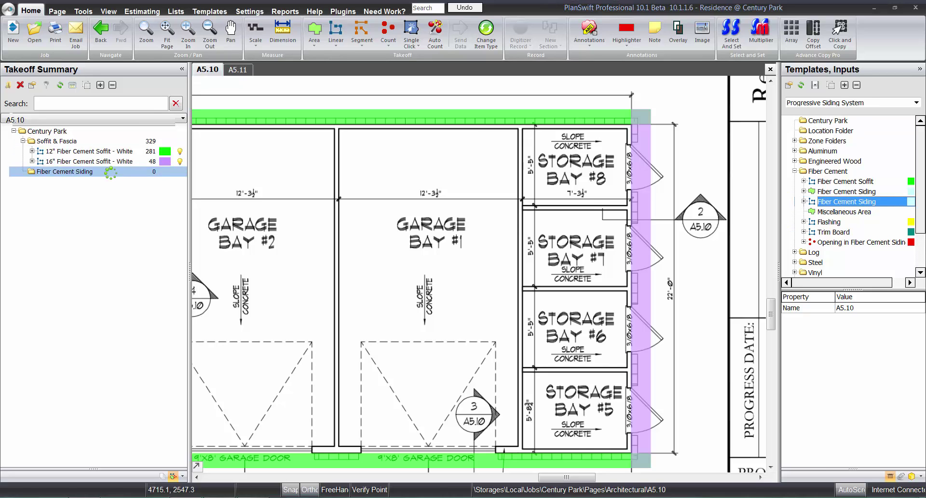
left_click(421, 216)
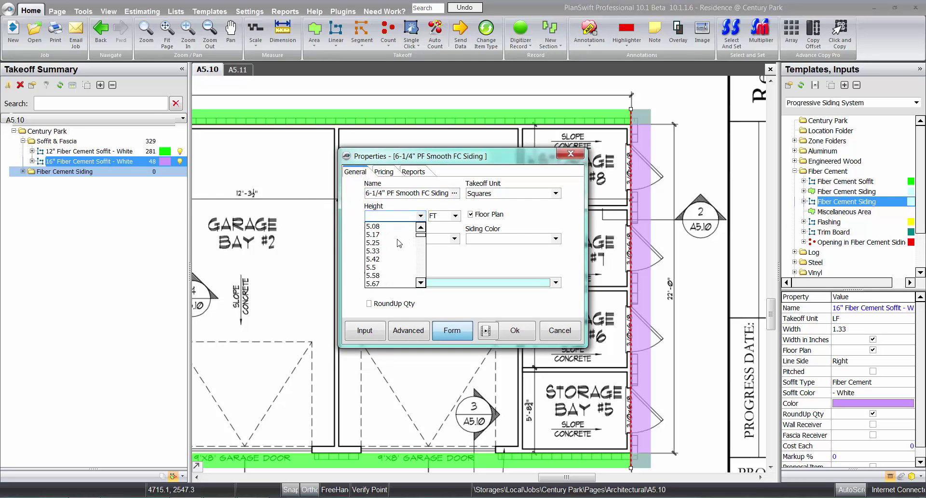
scroll(389, 266, "down", 4)
left_click(388, 260)
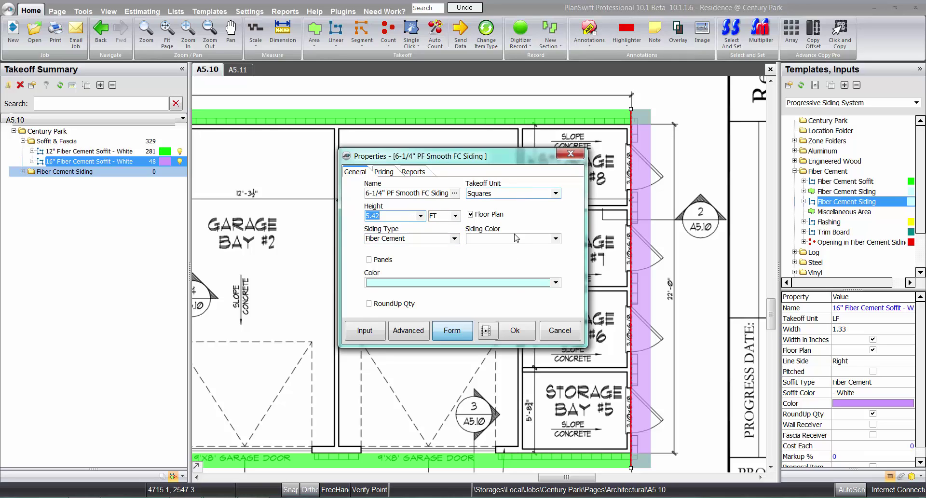
Set the new siding item's color to blue and accept its properties to begin recording
left_click(497, 282)
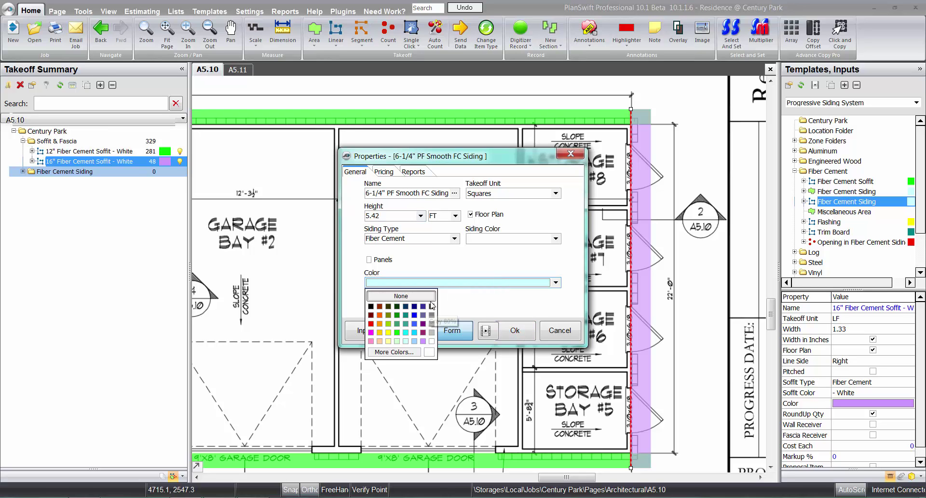
left_click(414, 315)
left_click(515, 330)
Start the siding run at the outer soffit edge beside Storage Bay #4 and offset 16 inches at angle 0 without drawing a line
scroll(522, 326, "down", 5)
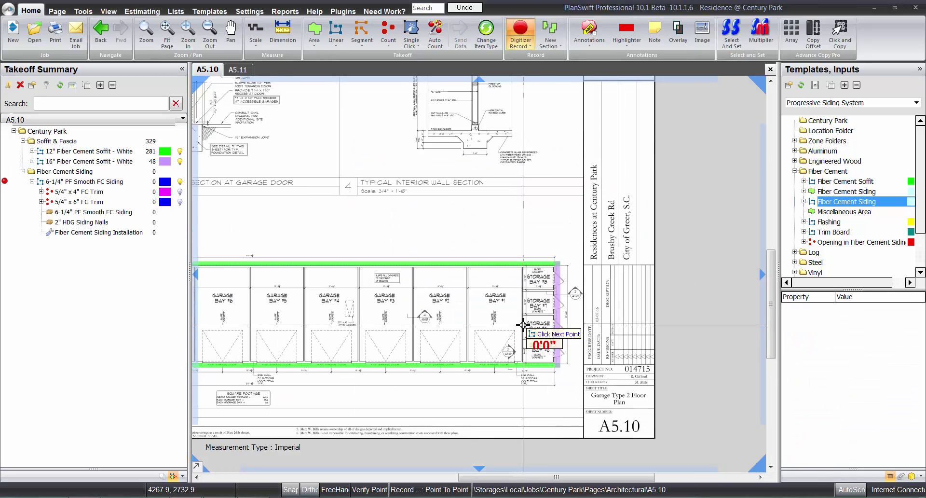
left_click_drag(316, 318, 495, 308)
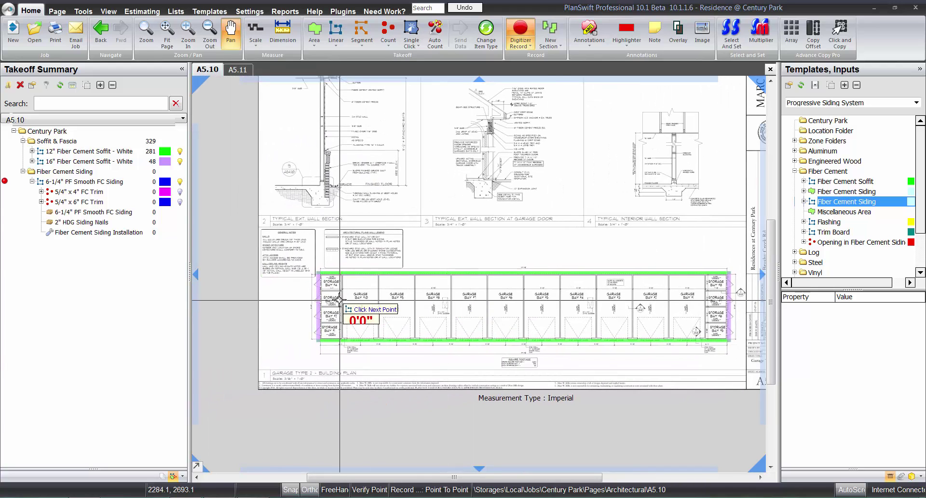
scroll(319, 284, "up", 5)
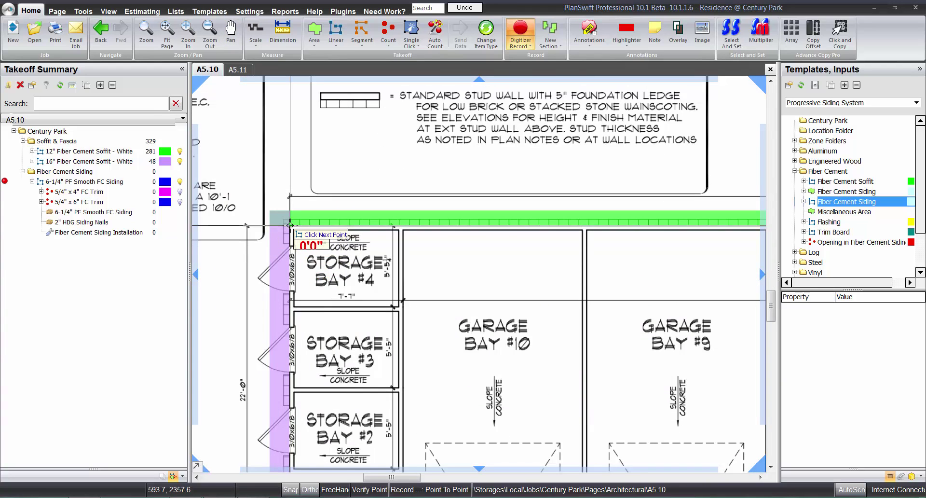
scroll(286, 222, "up", 5)
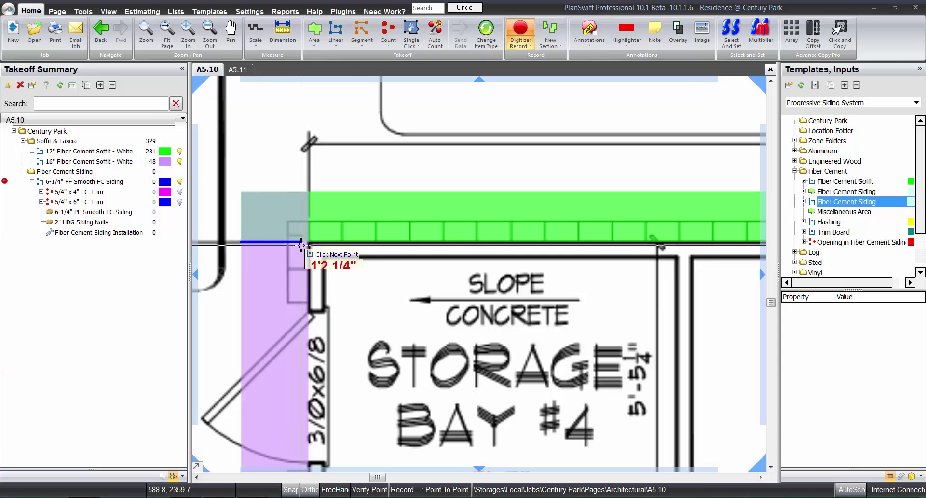
type("16")
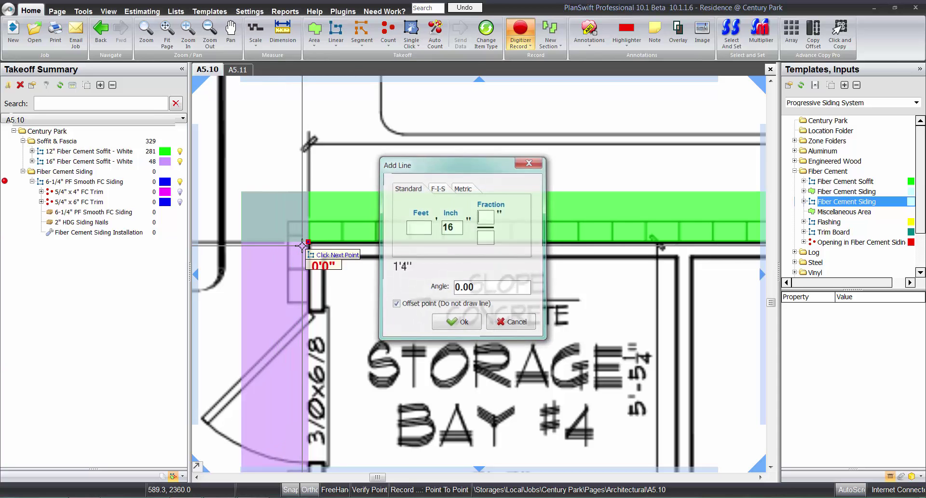
key("Return")
Draw the siding line along the rear wall from Storage Bay #4, 137'-9 1/2" long at angle 0
scroll(302, 247, "down", 3)
scroll(641, 264, "up", 4)
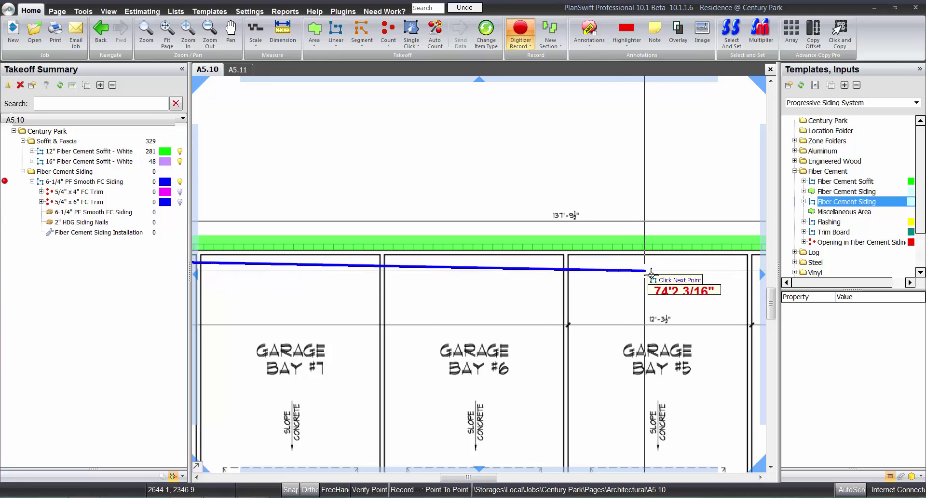
left_click_drag(651, 275, 383, 261)
type("13")
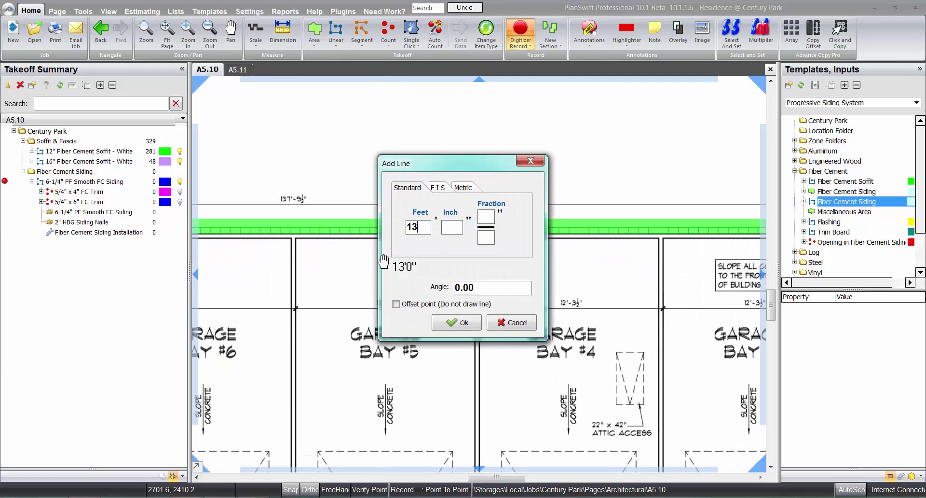
type("7")
key("Tab")
type("9")
key("Tab")
type("1")
key("Tab")
type("2")
key("Return")
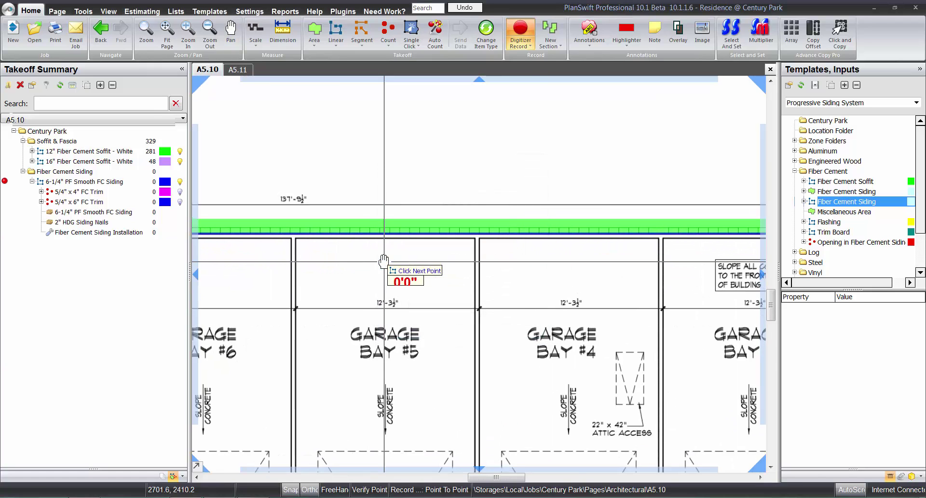
scroll(383, 261, "down", 3)
scroll(667, 346, "up", 2)
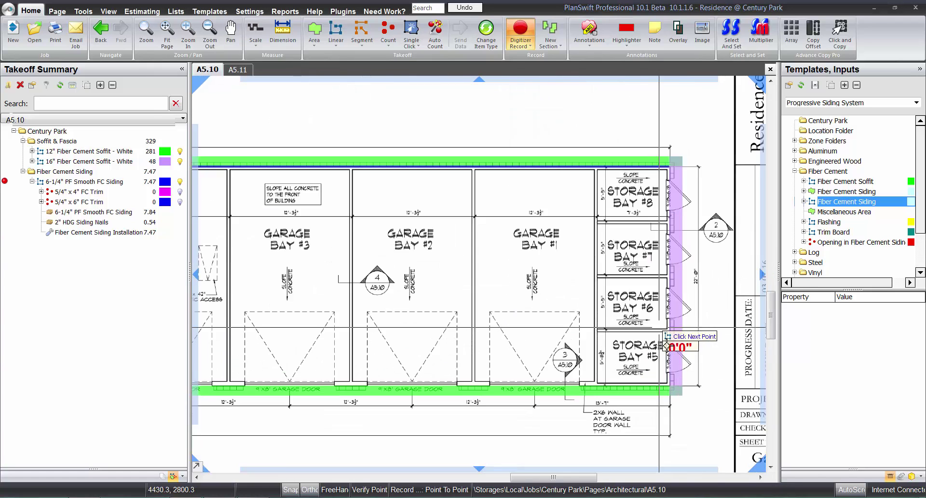
Start the front-wall siding run at the outer soffit corner beside Storage Bay #5 and offset 16 inches at angle 180
left_click(683, 388)
type("1")
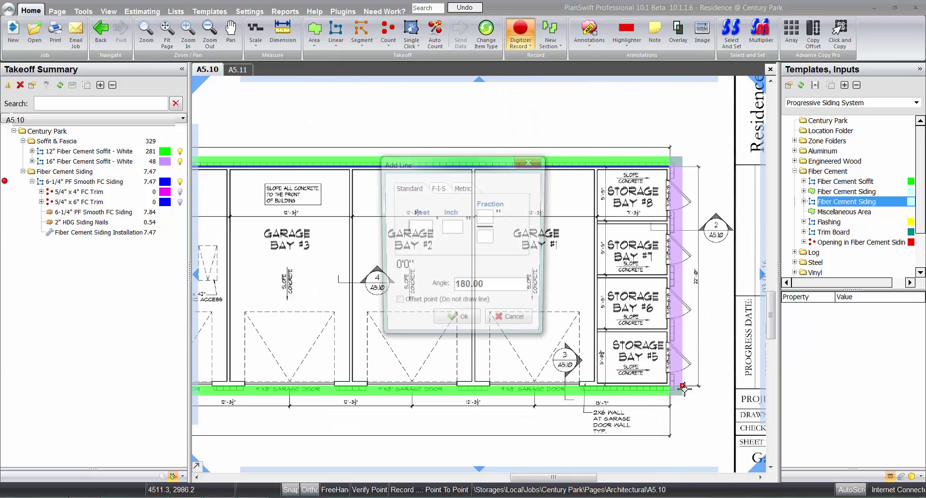
key("Tab")
type("16")
key("Return")
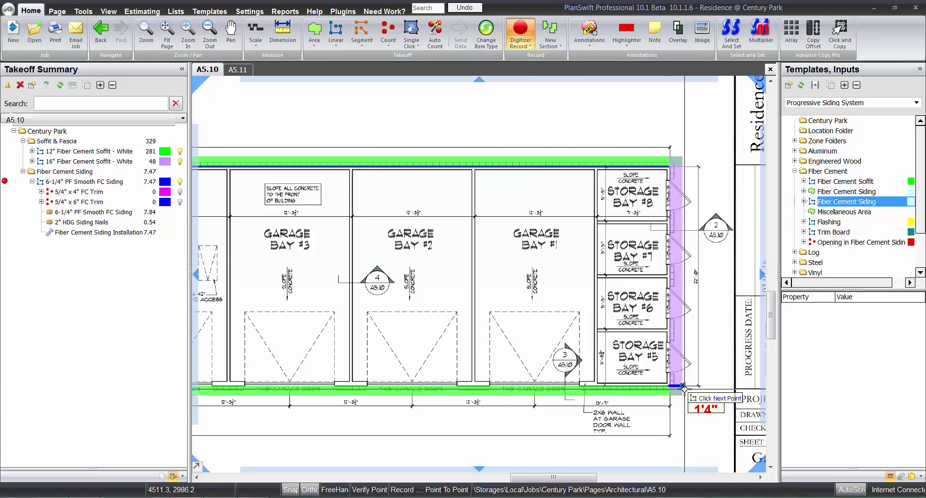
Draw the siding line along the front garage-door wall, 137'-9 1/2" long at angle 180, and finish recording
type("137")
key("Tab")
type("9")
key("Tab")
type("1")
key("Tab")
type("2")
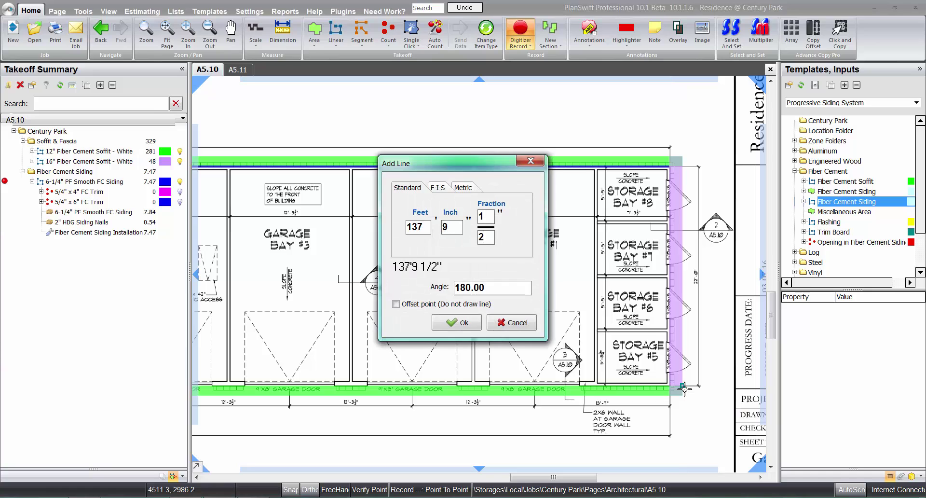
key("Return")
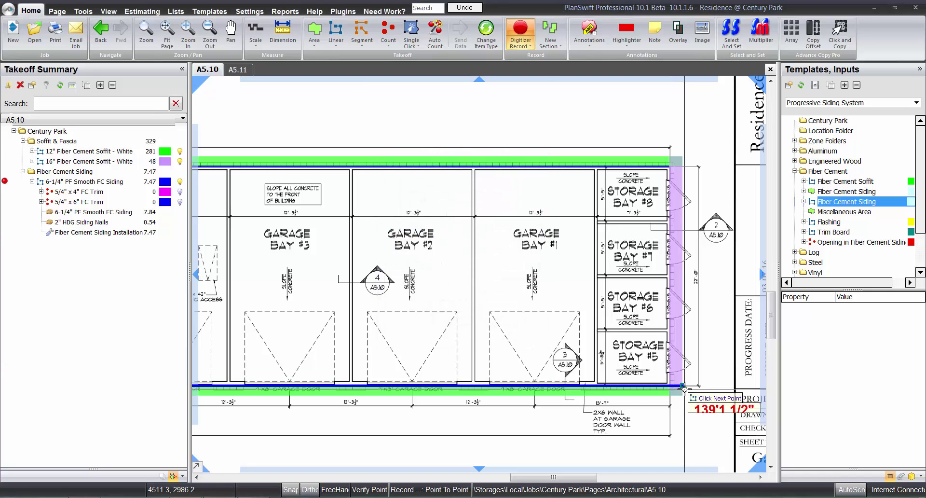
double_click(685, 388)
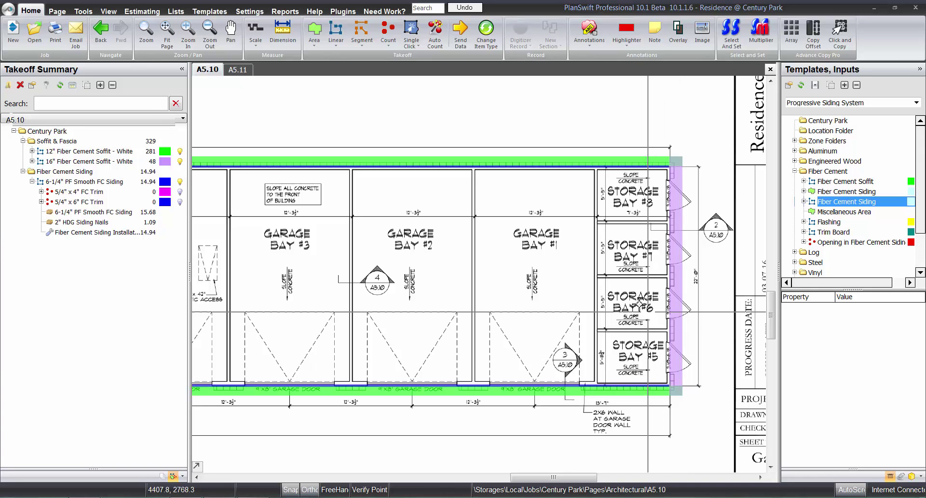
Examine the typical exterior wall section on A5.10 and the side elevation of Garage Type 2 on A5.11
left_click_drag(605, 278, 612, 292)
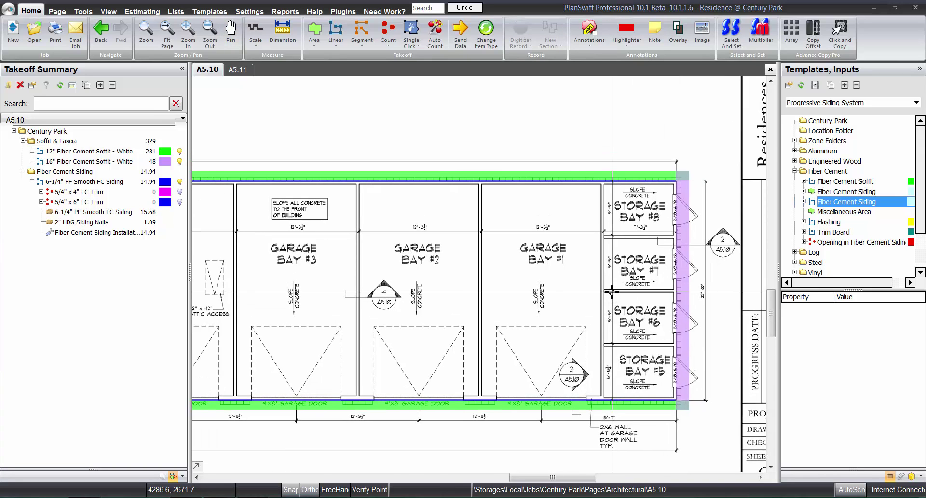
scroll(612, 292, "down", 2)
left_click_drag(391, 283, 439, 296)
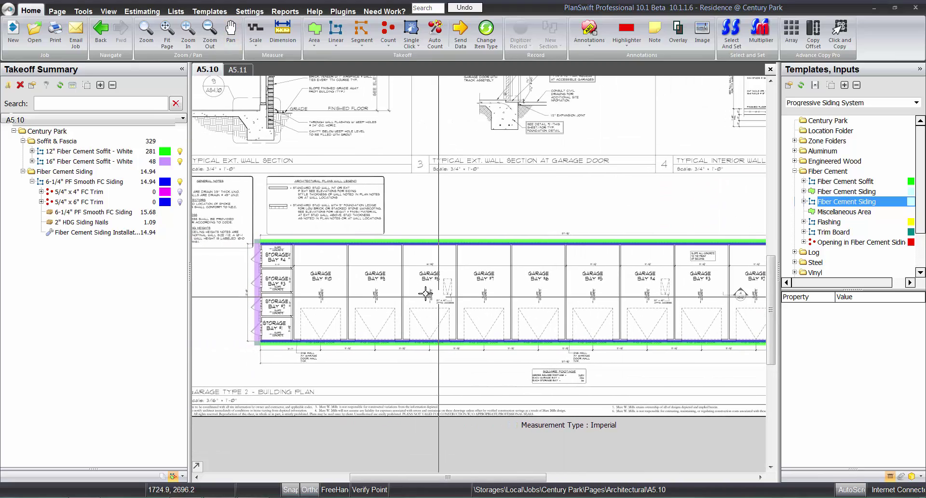
left_click_drag(297, 134, 305, 322)
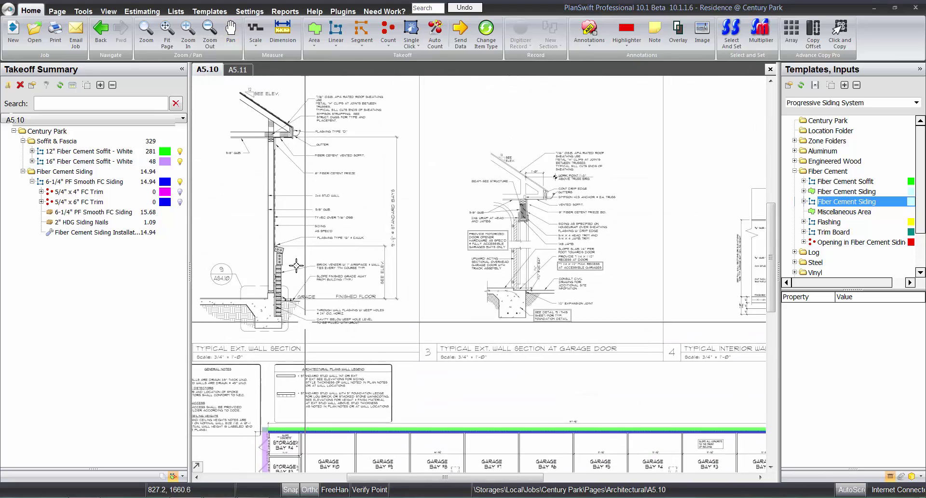
scroll(296, 266, "up", 2)
left_click_drag(308, 187, 311, 268)
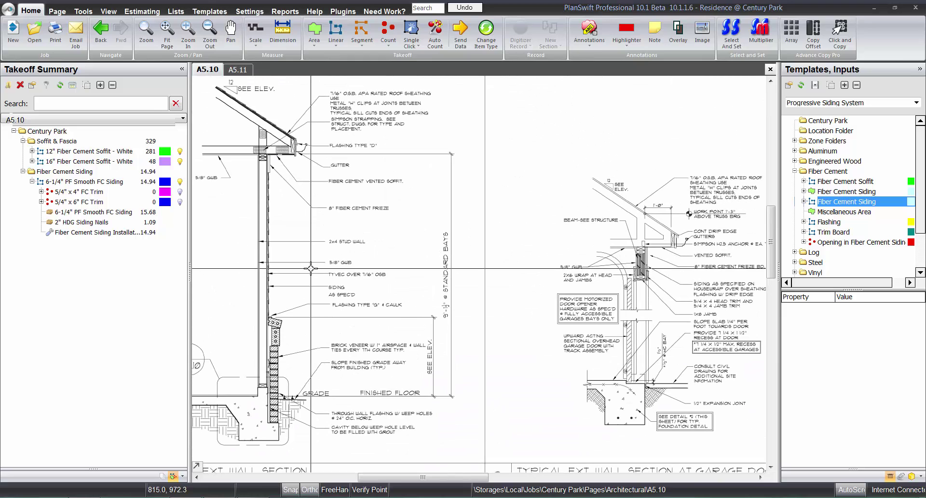
left_click(238, 70)
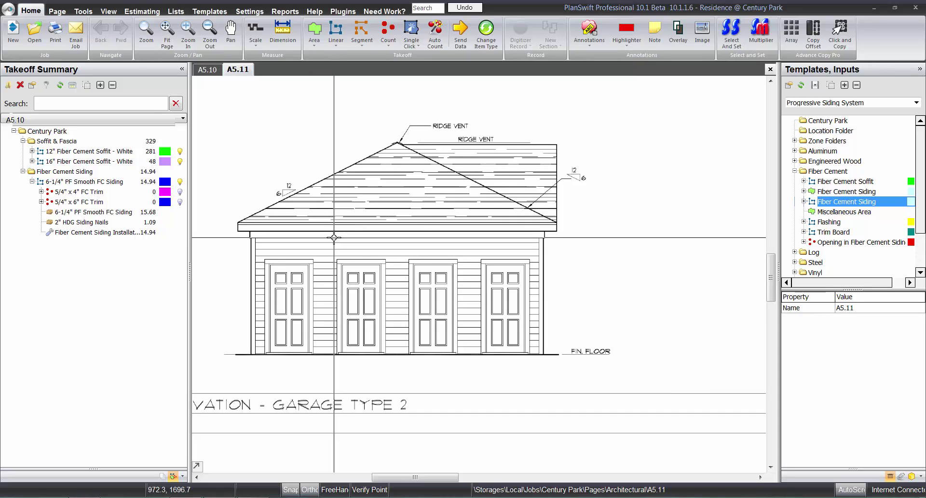
Duplicate the 6-1/4" PF Smooth FC Siding item in the Fiber Cement Siding folder
left_click(29, 181)
right_click(70, 185)
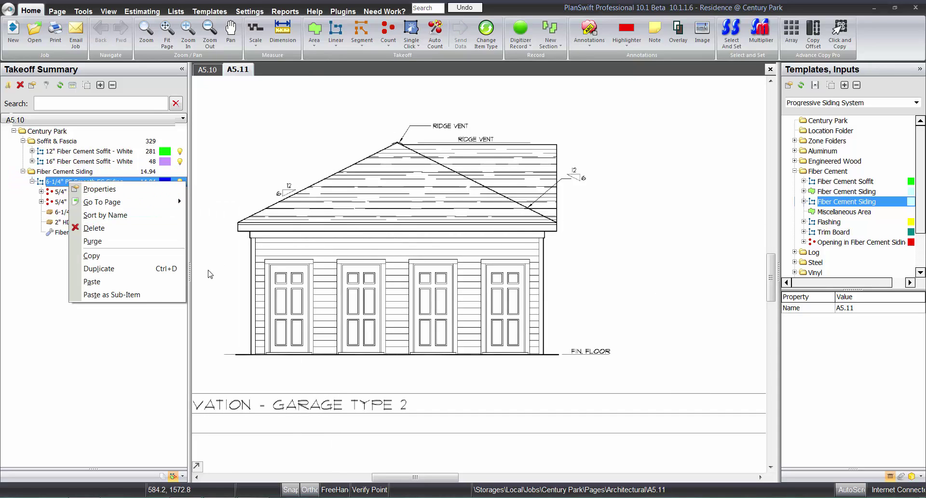
left_click(127, 267)
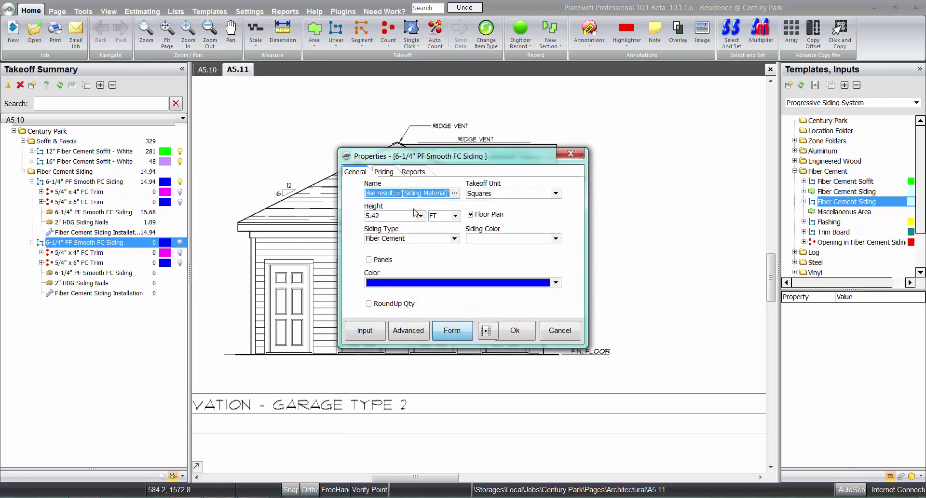
Set the duplicated siding item's height to 8.42 FT and its color to red, and accept its properties
left_click(420, 215)
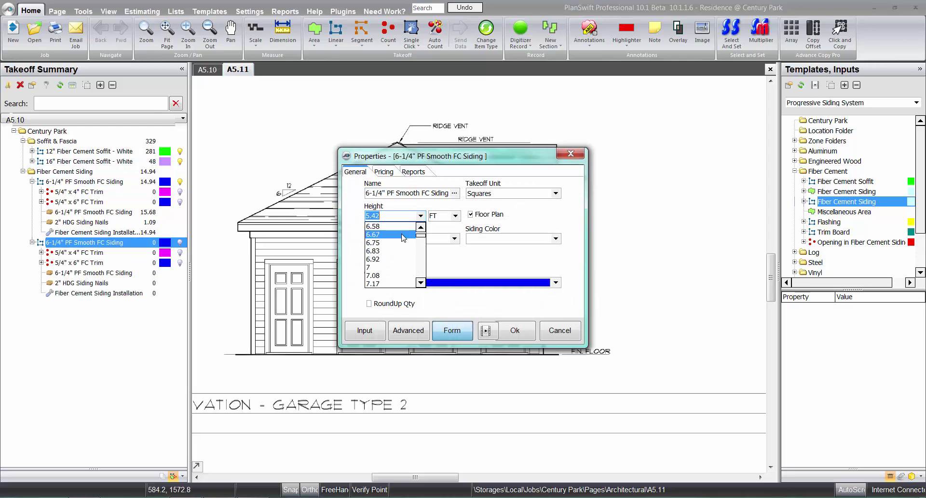
scroll(403, 237, "down", 6)
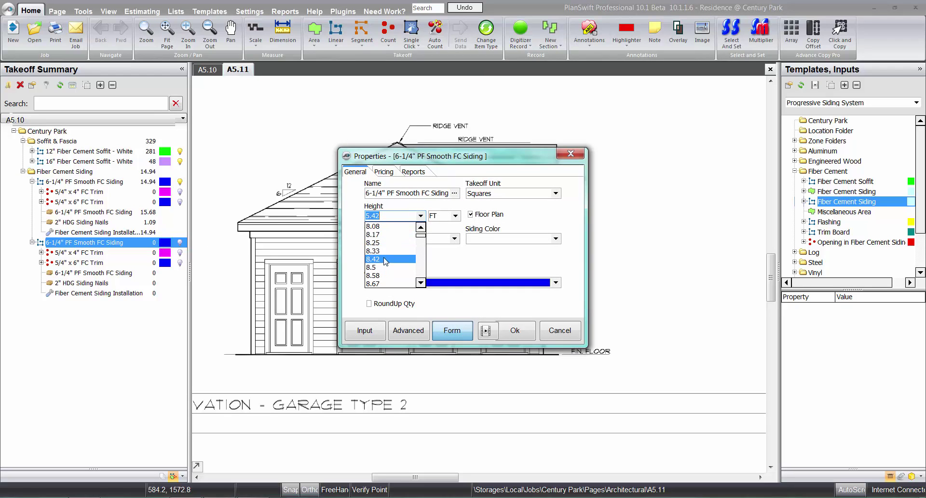
left_click(386, 259)
left_click(389, 283)
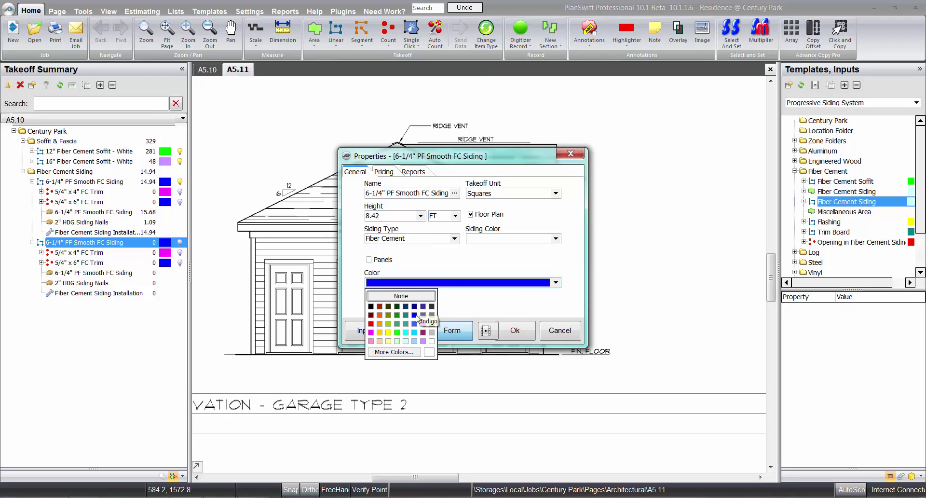
left_click(371, 324)
left_click(516, 331)
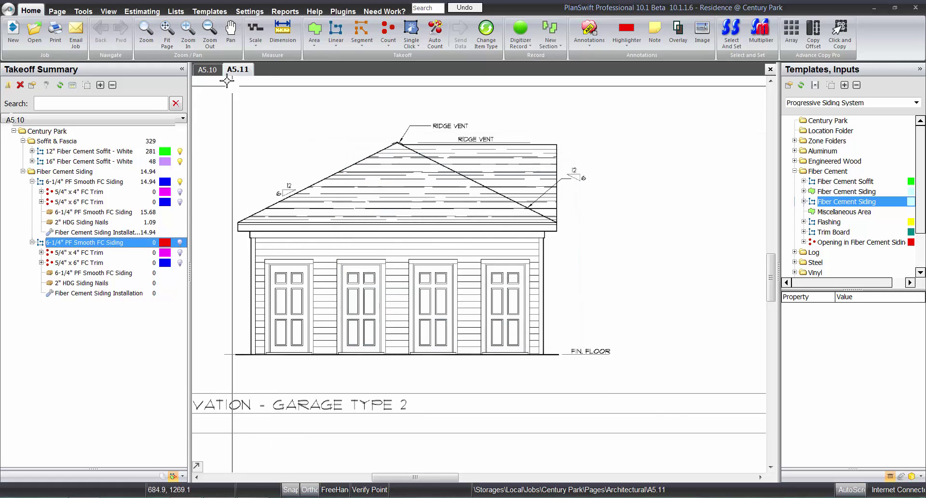
Record the red siding item on A5.10 and draw it along the end wall beside Storage Bays #1 to #4
left_click(207, 70)
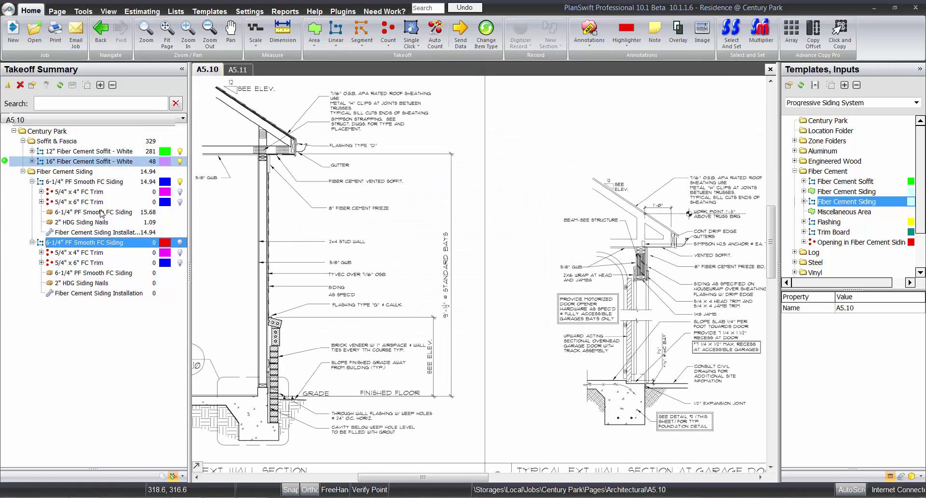
left_click(4, 244)
scroll(290, 264, "down", 4)
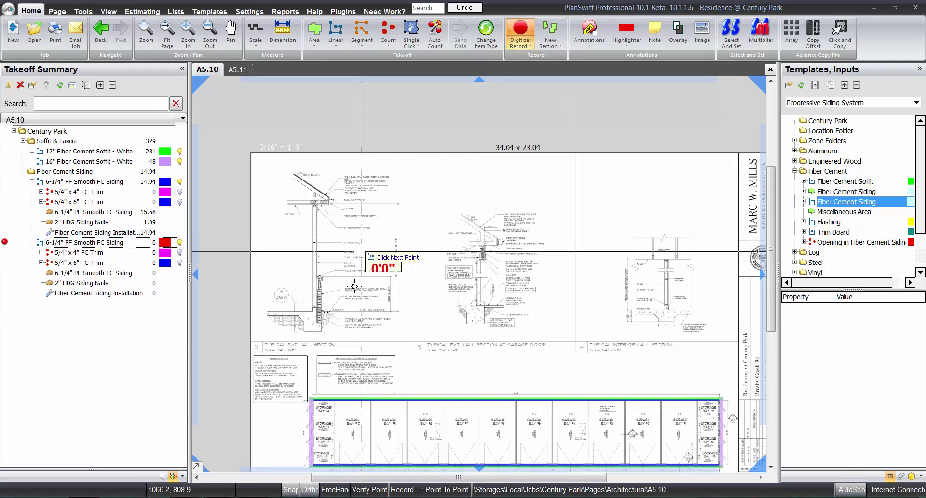
scroll(309, 403, "up", 3)
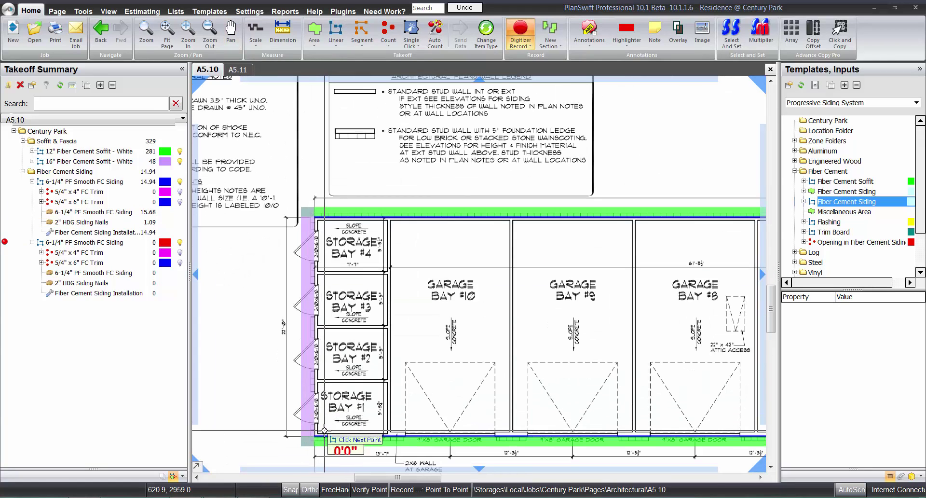
left_click(315, 220)
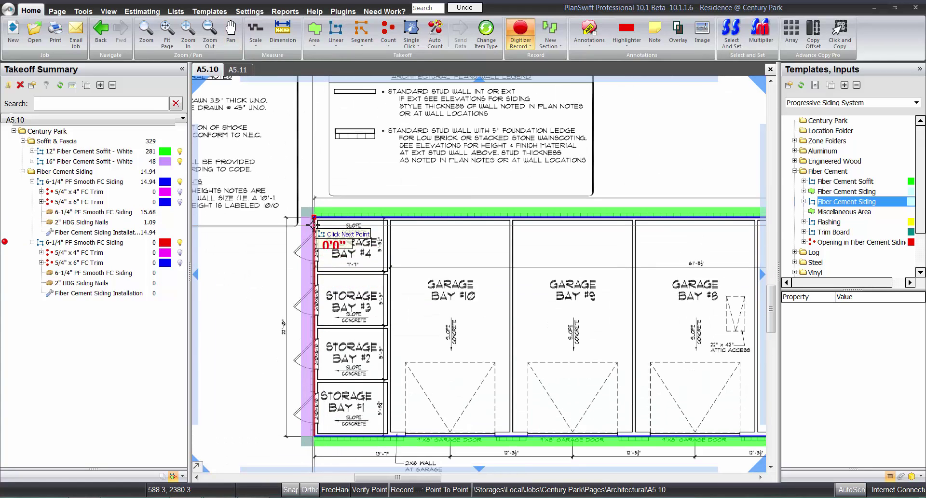
Draw the red siding line along the opposite end wall beside Storage Bays #5 to #8 and finish recording
scroll(314, 220, "down", 2)
left_click(721, 222)
scroll(721, 231, "up", 3)
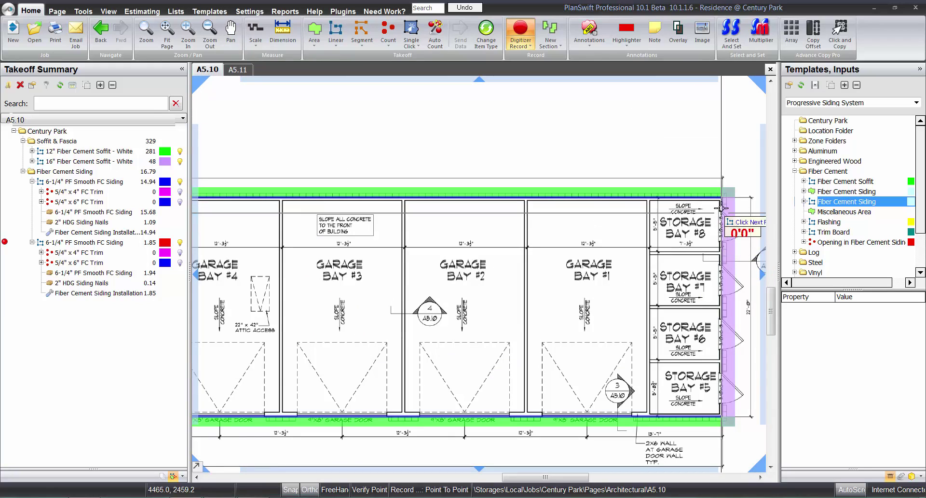
double_click(722, 414)
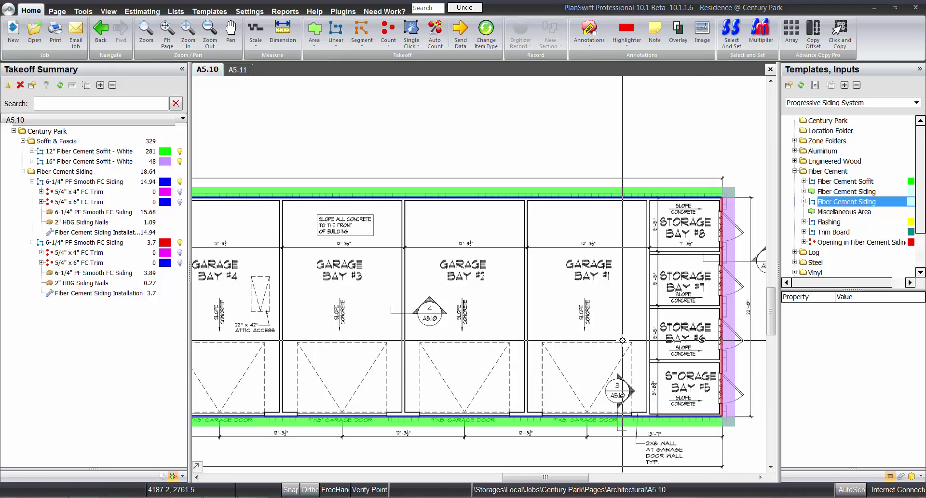
Examine the corner trim board note on A5.11's rear elevation against the blue siding item's 5/4" x 4" and 5/4" x 6" FC Trim items
scroll(624, 339, "down", 2)
left_click(238, 70)
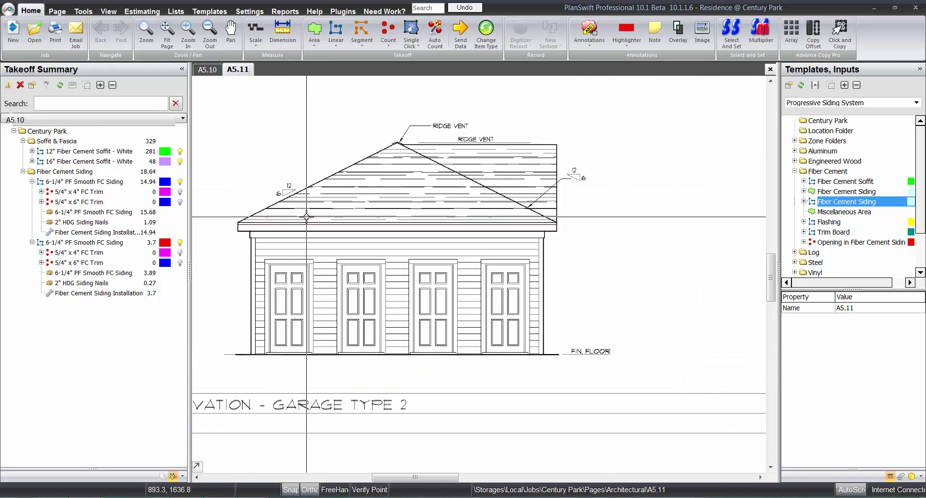
scroll(424, 279, "down", 3)
scroll(662, 330, "up", 4)
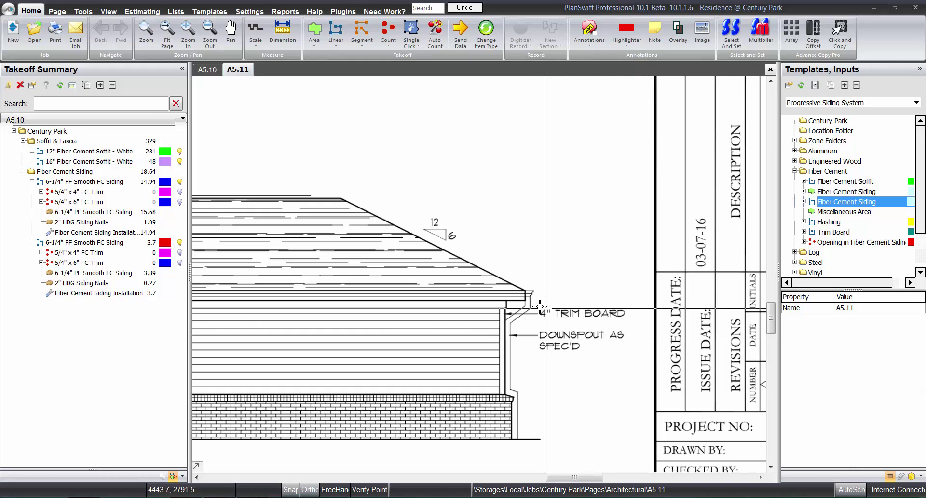
left_click(104, 193)
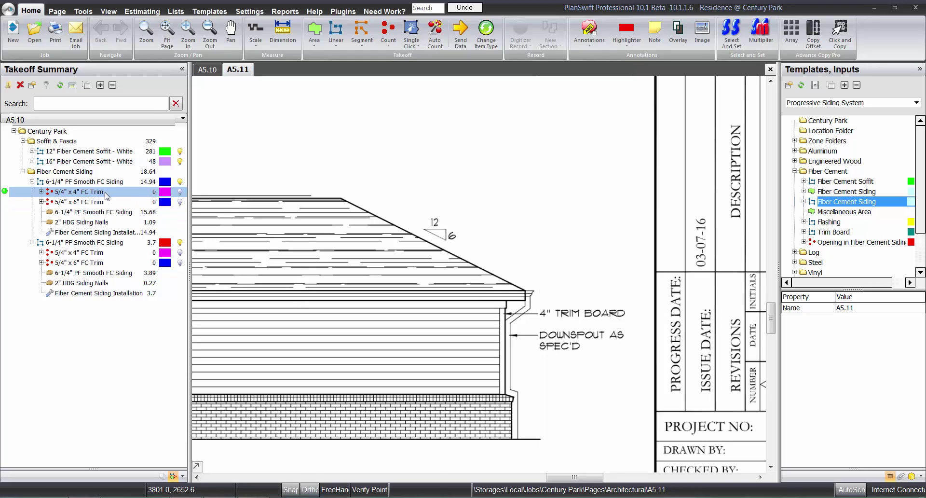
left_click(106, 195)
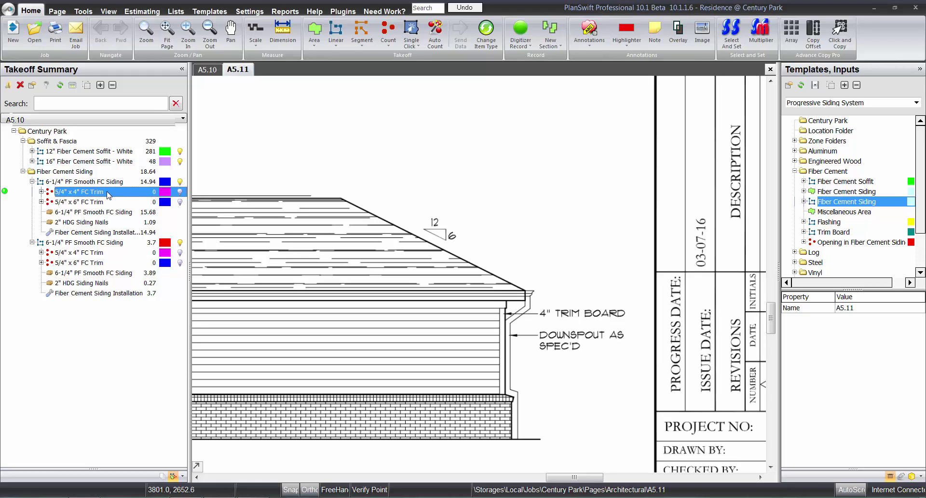
left_click(118, 203)
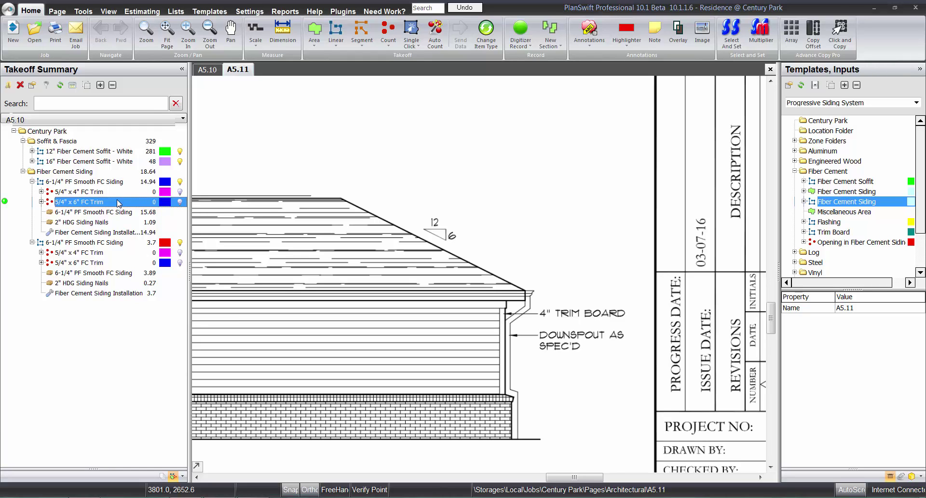
Examine the vertical trim boards along the rear elevation on A5.11, including the one at the outer corner
left_click_drag(244, 238, 309, 279)
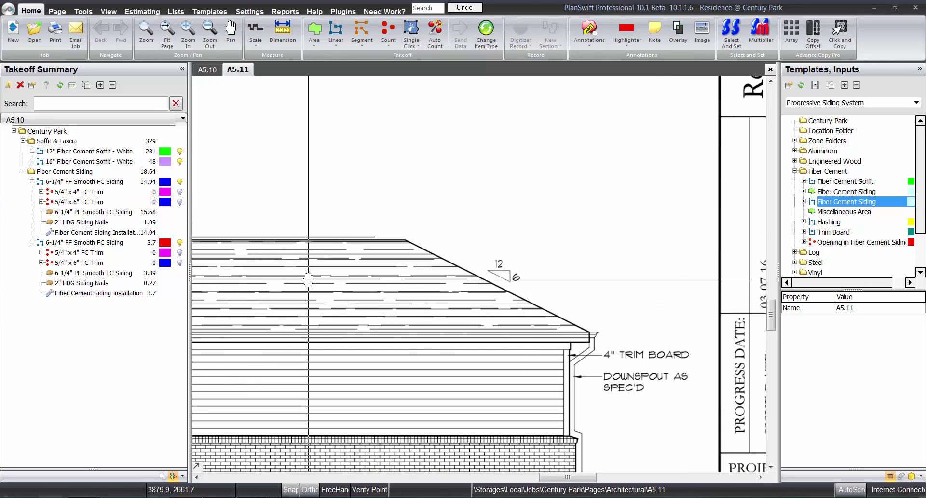
scroll(475, 357, "down", 2)
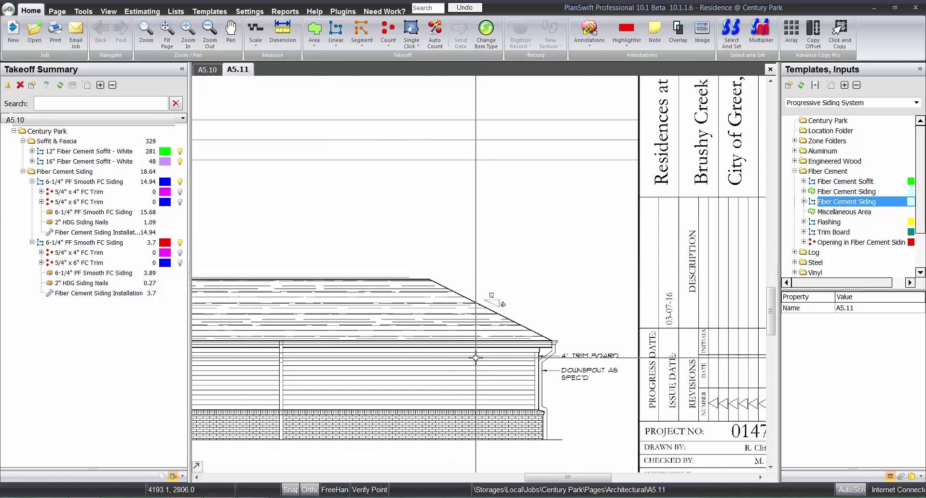
scroll(475, 358, "down", 3)
mouse_move(342, 217)
left_mouse_down()
mouse_move(440, 261)
mouse_move(559, 256)
left_mouse_up()
scroll(678, 393, "up", 4)
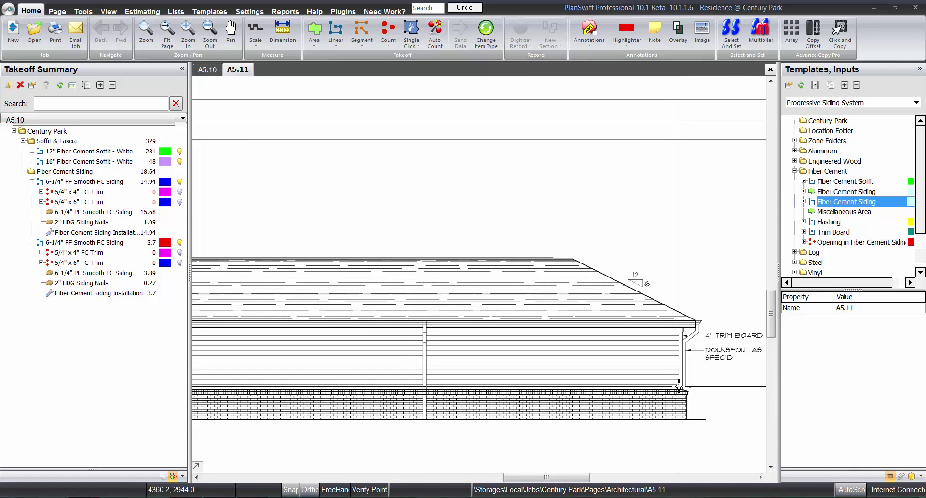
scroll(679, 386, "down", 5)
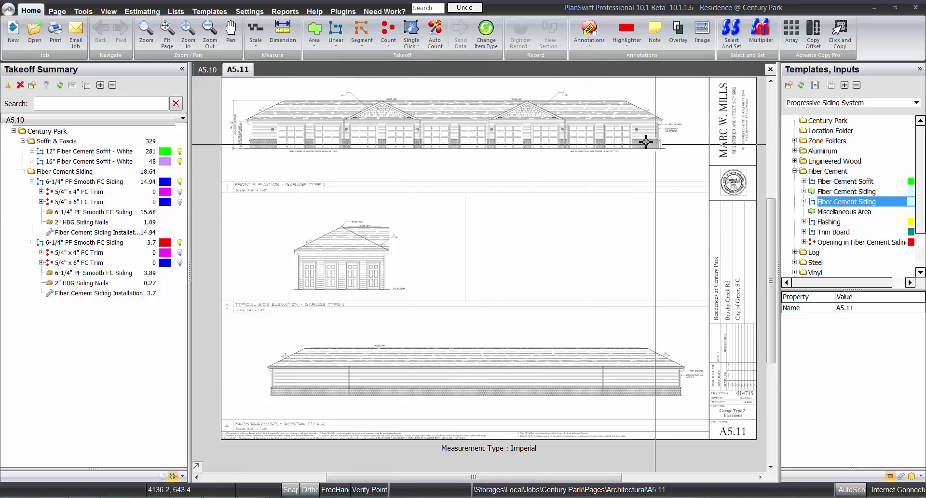
Compare the building plan on A5.10 with the corner and door trim on A5.11's side elevation, ending on the plan
left_click(210, 70)
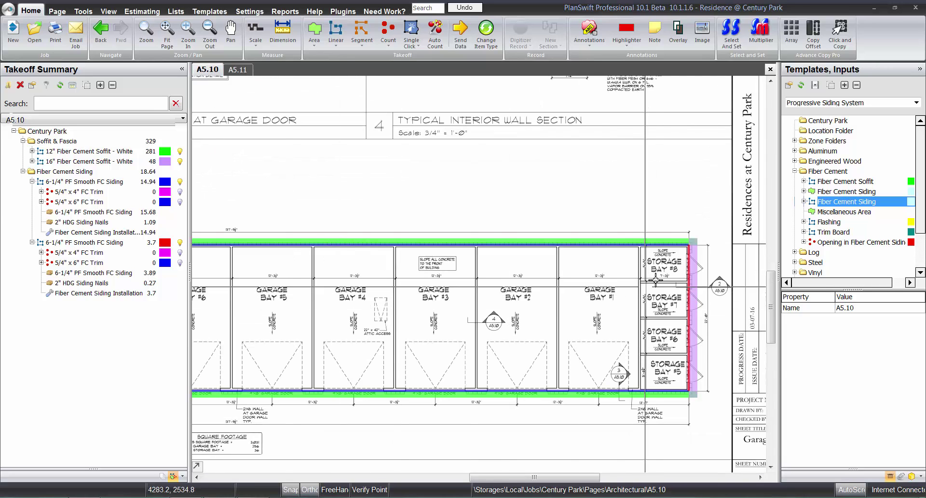
left_click(238, 70)
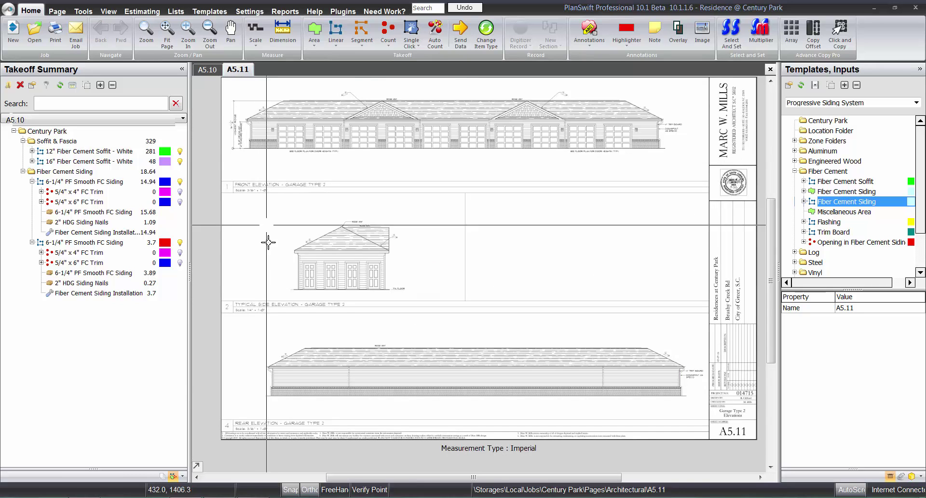
scroll(339, 261, "up", 5)
scroll(340, 261, "up", 3)
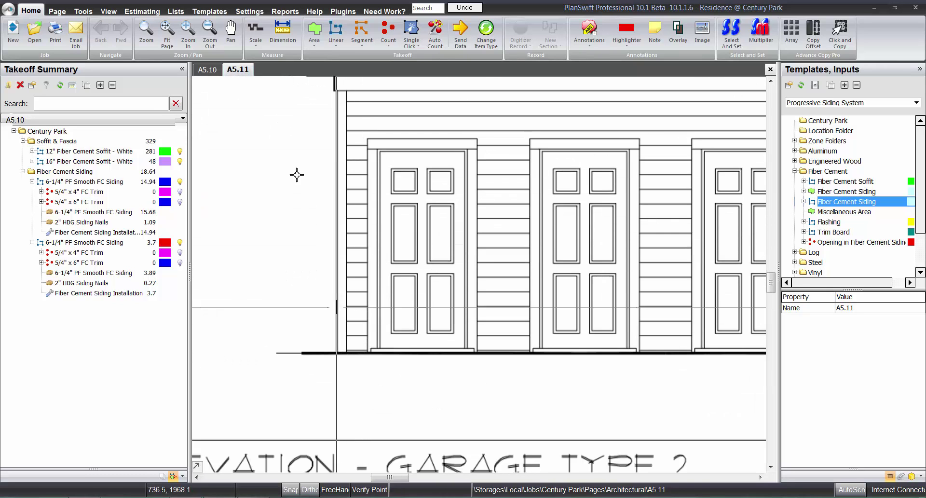
left_click(207, 71)
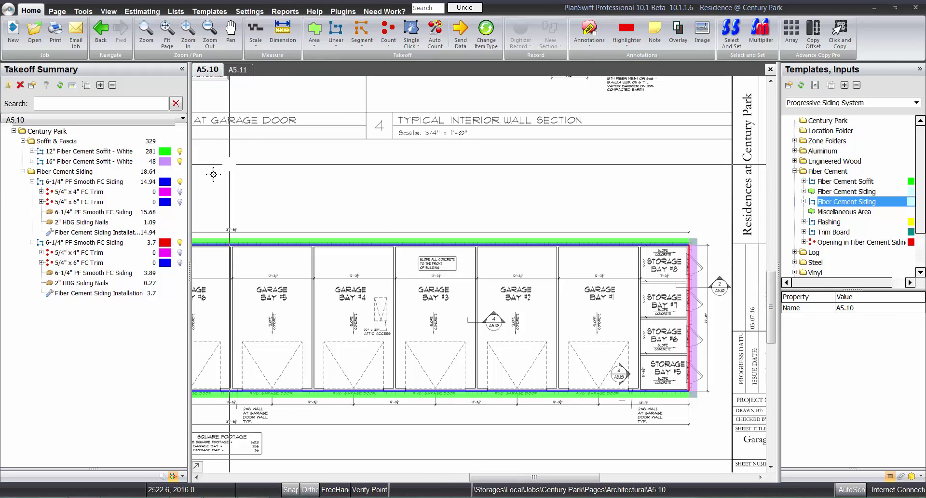
Record 5/4" x 4" FC Trim for the blue siding item at the rear-wall corners beside Storage Bays #8 and #4
left_click(91, 191)
left_click(91, 181)
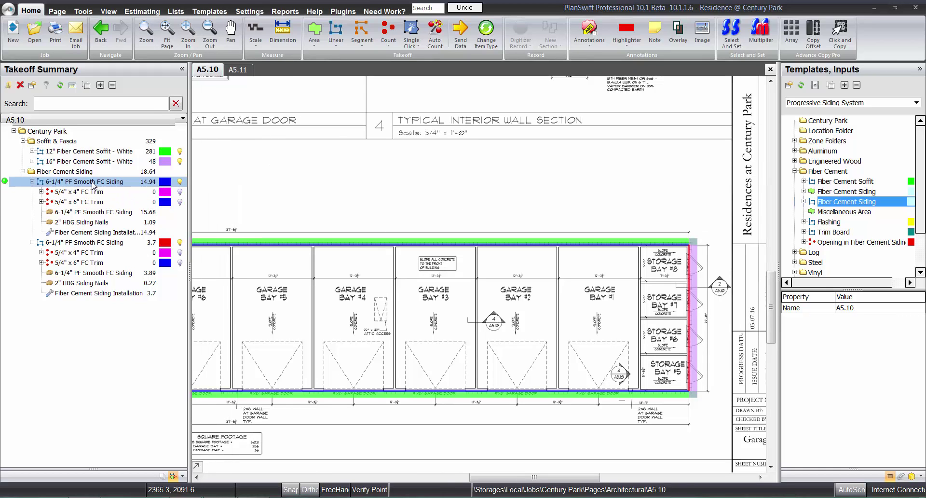
double_click(64, 192)
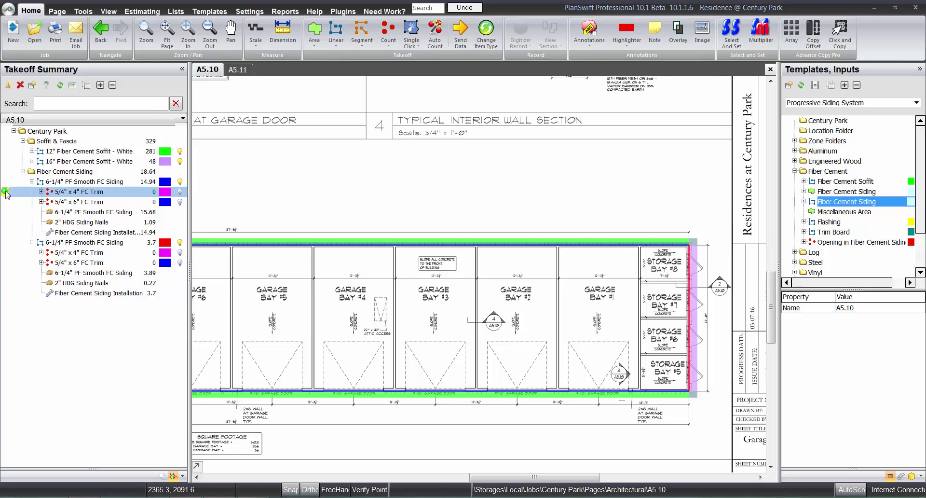
scroll(700, 256, "up", 3)
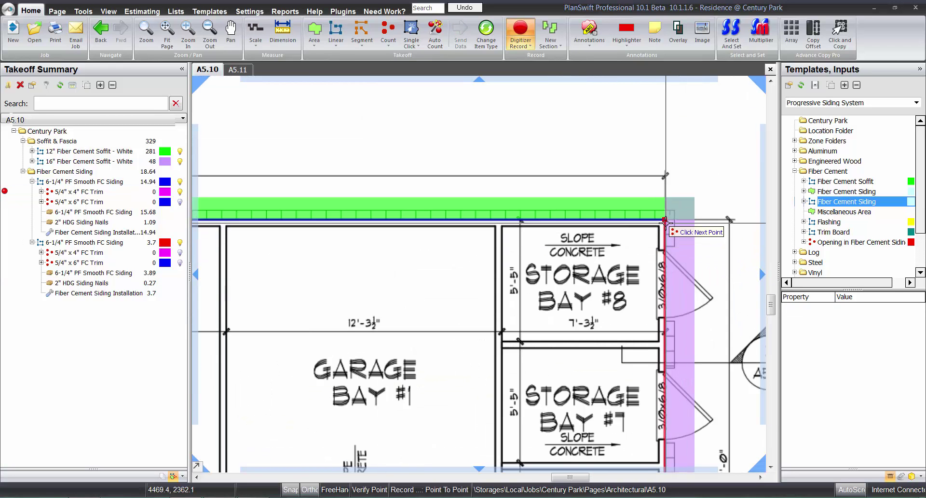
left_click(666, 221)
scroll(627, 261, "down", 5)
scroll(237, 247, "up", 5)
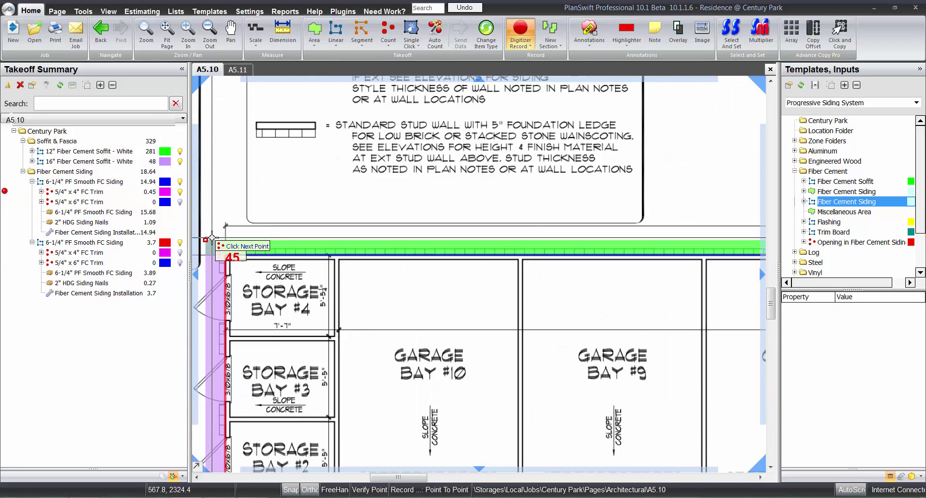
left_click(233, 266)
Mark the blue siding item's 5/4" x 4" corner trim at the garage-door-wall corners beside Storage Bays #1 and #5
scroll(233, 266, "down", 5)
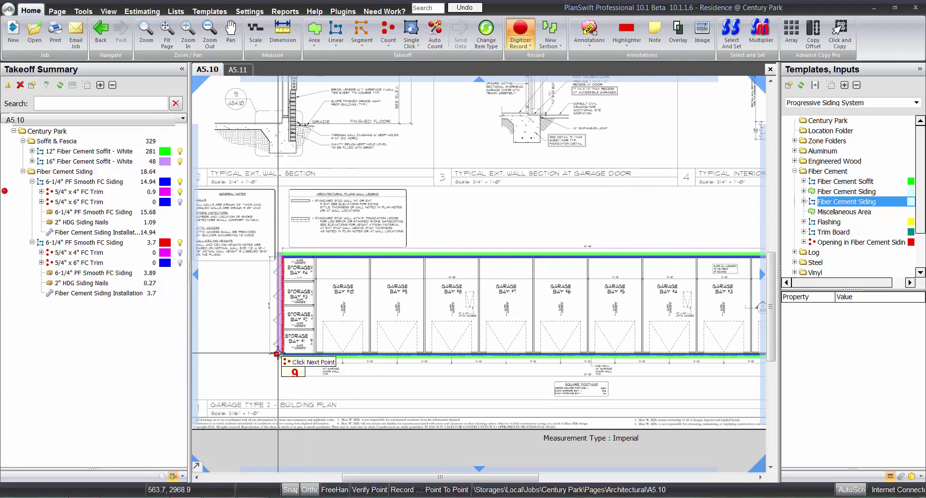
scroll(297, 359, "up", 5)
left_click(301, 361)
scroll(301, 361, "down", 5)
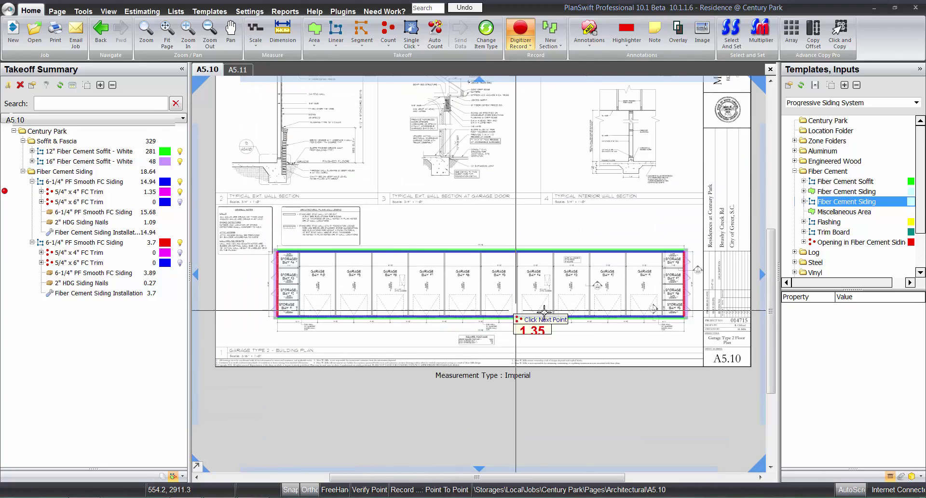
scroll(642, 306, "up", 5)
left_click(585, 309)
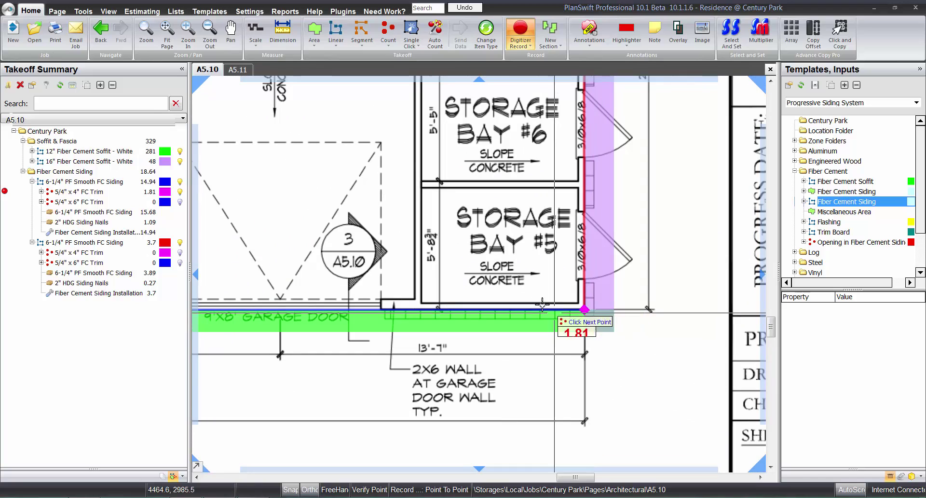
Record 5/4" x 4" FC Trim for the red siding item at the end-wall corners beside Storage Bays #5 and #8
left_click(81, 256)
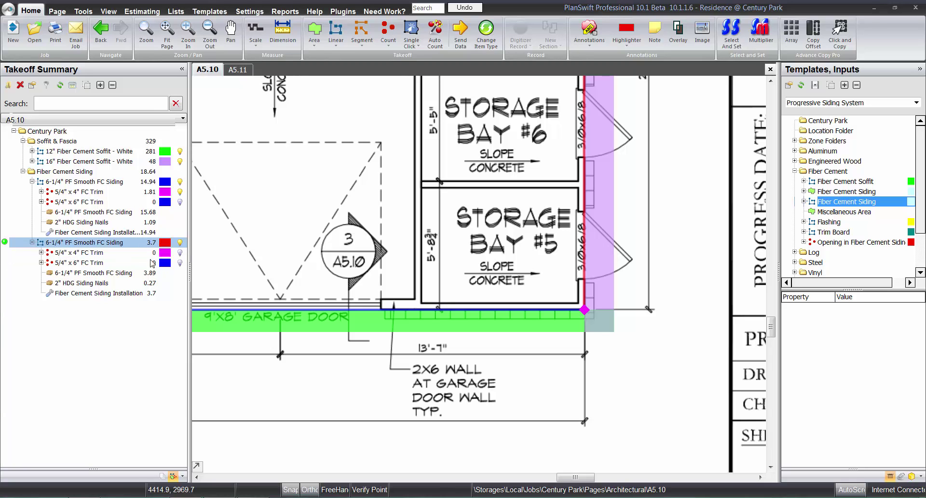
left_click(5, 252)
left_click(585, 310)
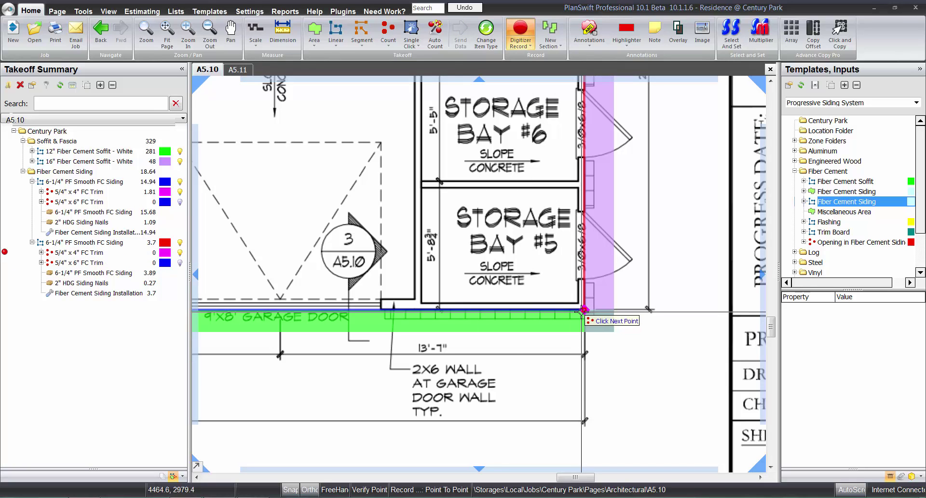
left_click_drag(474, 169, 492, 410)
left_click_drag(524, 173, 531, 319)
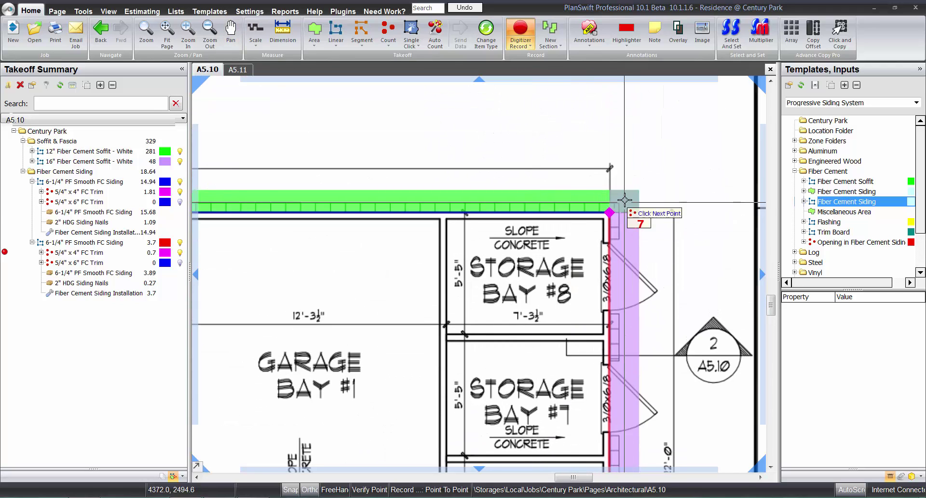
left_click(610, 209)
Mark the red siding item's 5/4" x 4" corner trim beside Storage Bays #4 and #1 and finish recording
scroll(647, 216, "down", 6)
left_click(237, 222)
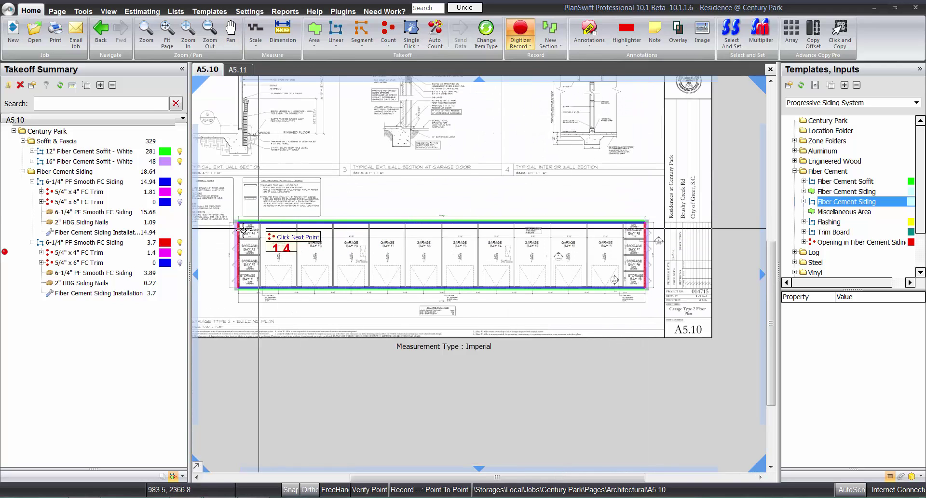
scroll(235, 223, "up", 6)
scroll(295, 296, "down", 5)
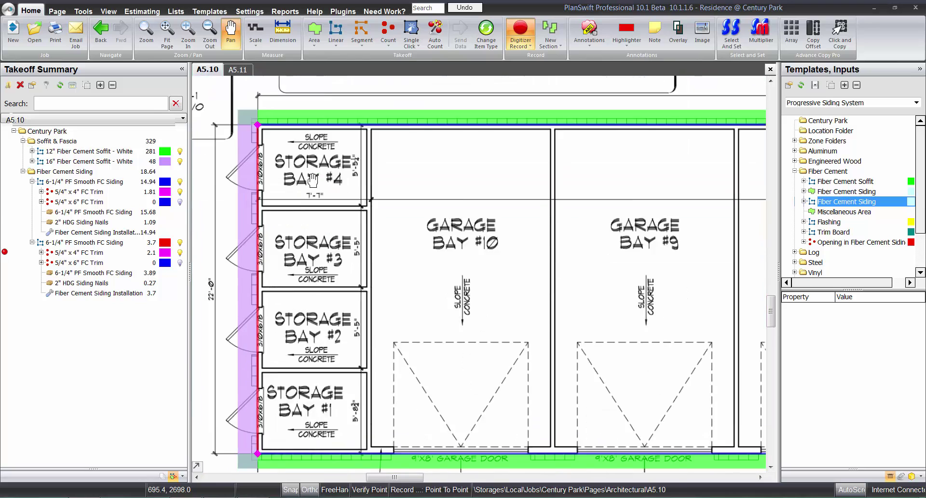
left_click(264, 312)
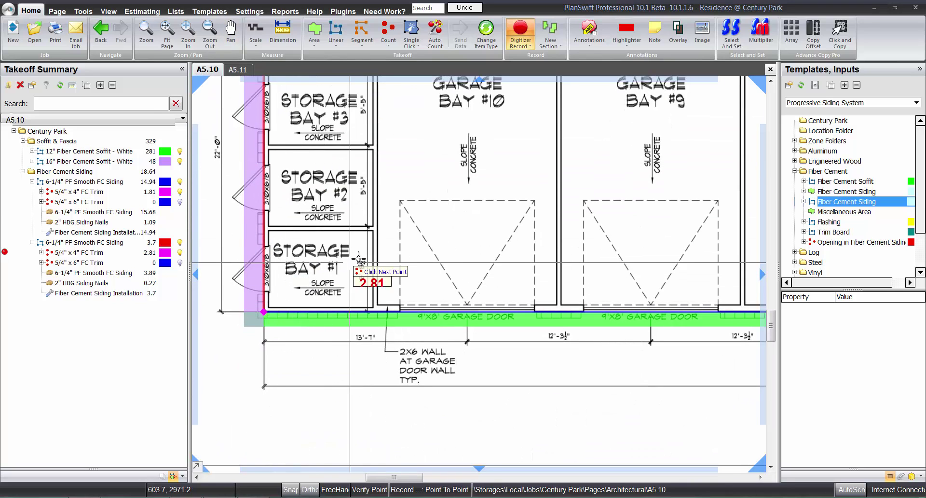
left_click_drag(359, 258, 348, 276)
key("Escape")
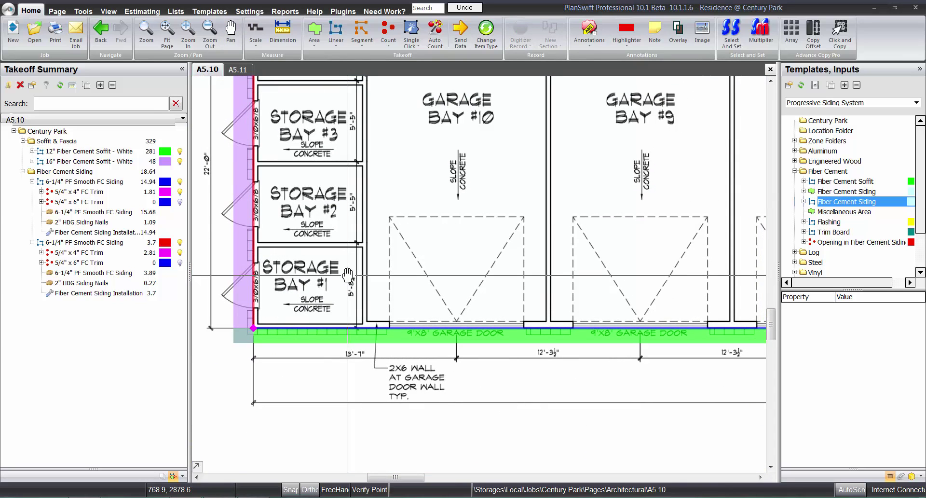
Change the blue siding item's material to 5-1/4" PF Textured FC Siding
left_click(96, 212)
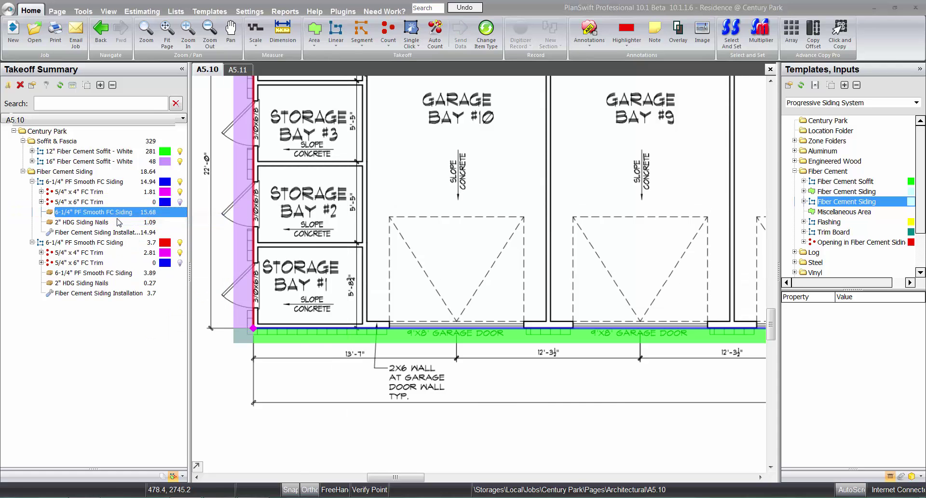
left_click(556, 226)
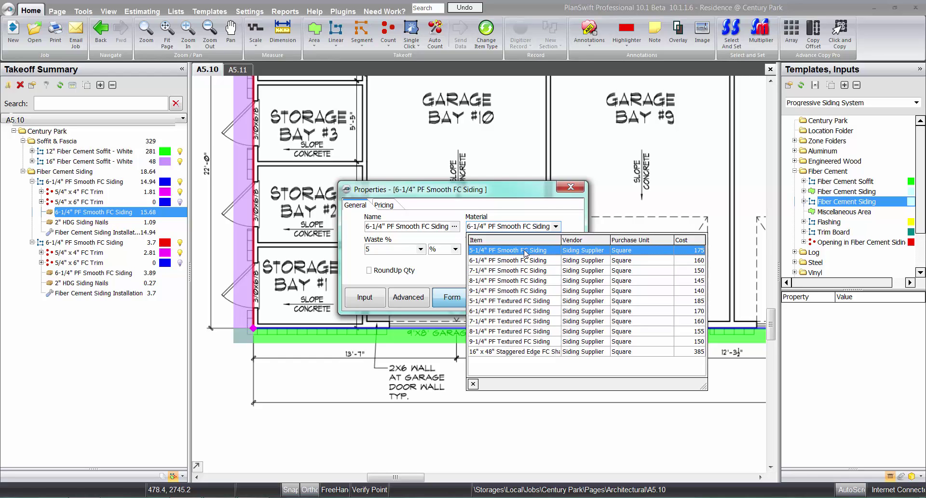
left_click(517, 300)
left_click(517, 298)
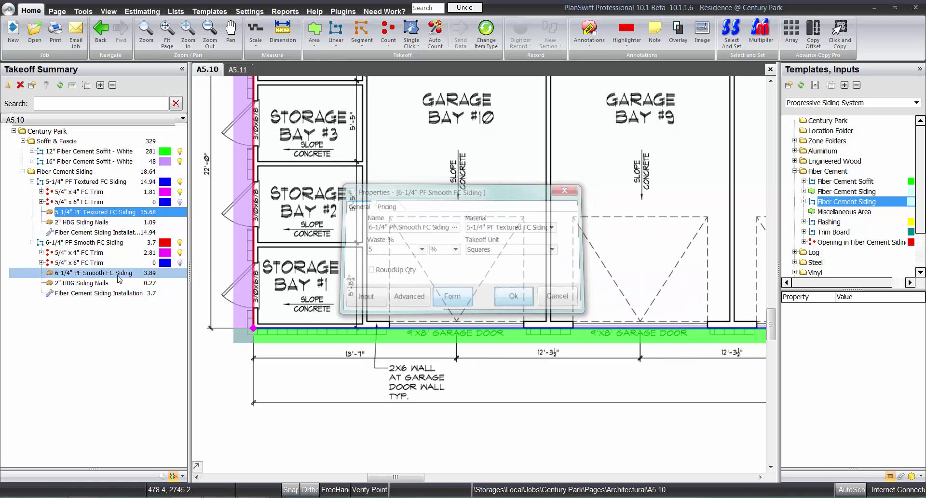
Change the red siding item's material to 5-1/4" PF Textured FC Siding
double_click(114, 274)
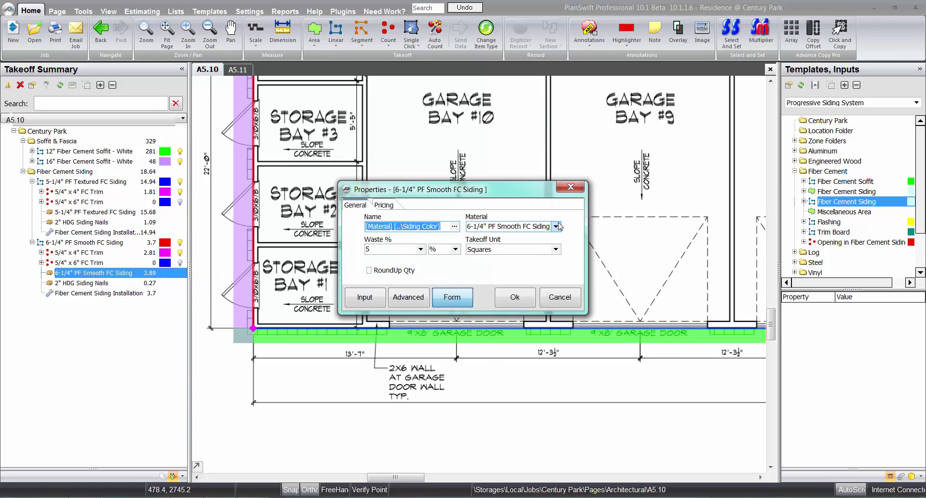
left_click(536, 226)
left_click(511, 301)
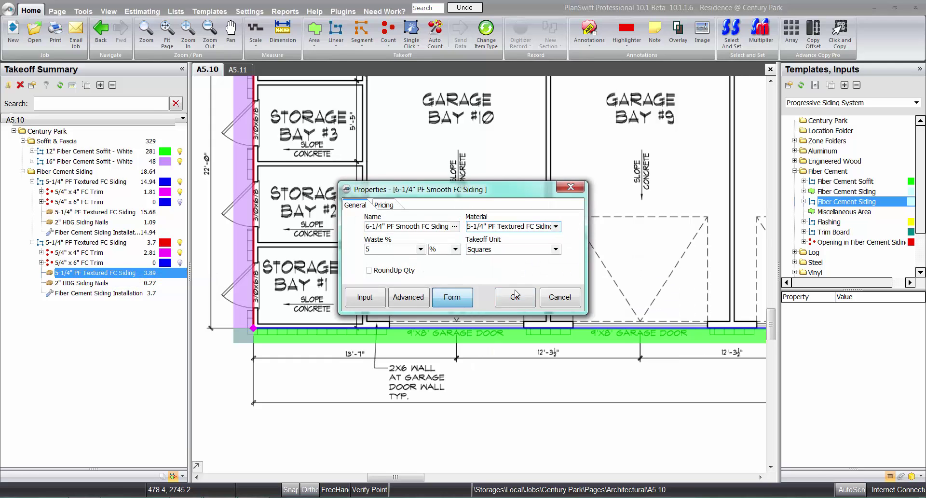
left_click(518, 299)
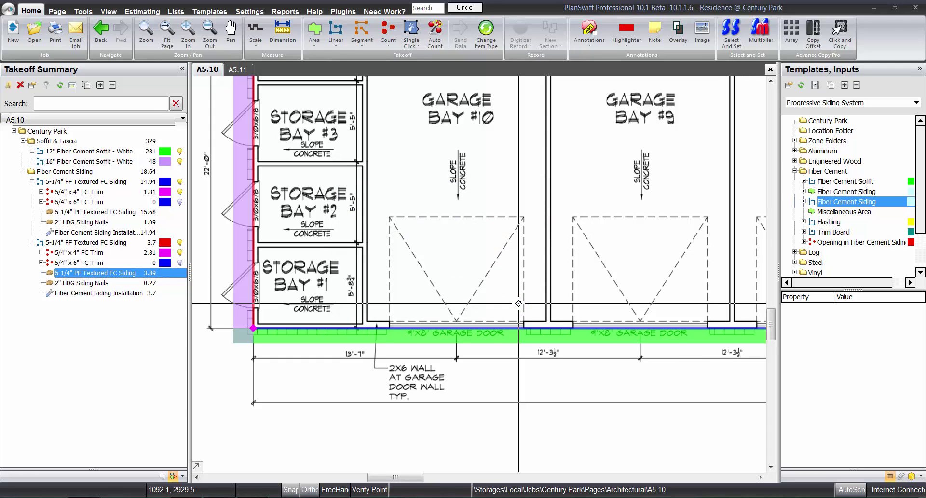
Add the fiber cement Trim Board template to the Fiber Cement Siding folder and turn off its Pitched option
scroll(438, 304, "up", 3)
left_click(113, 284)
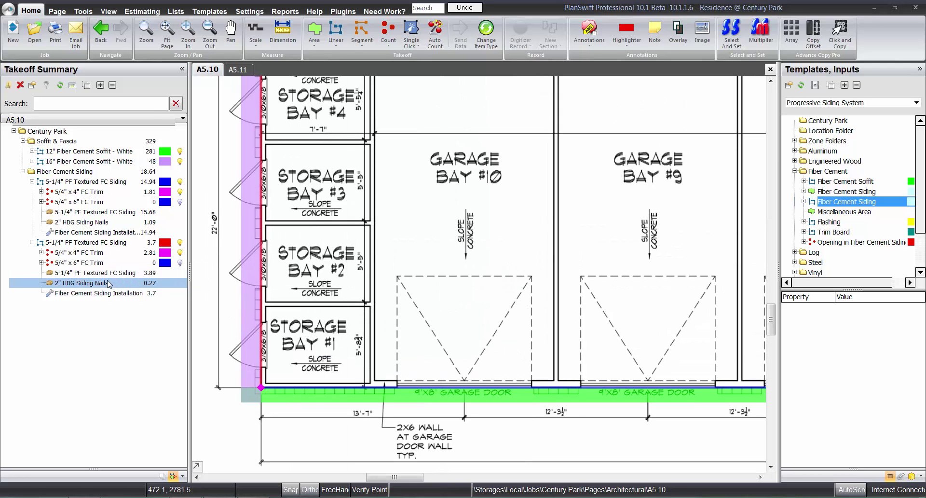
scroll(259, 269, "up", 6)
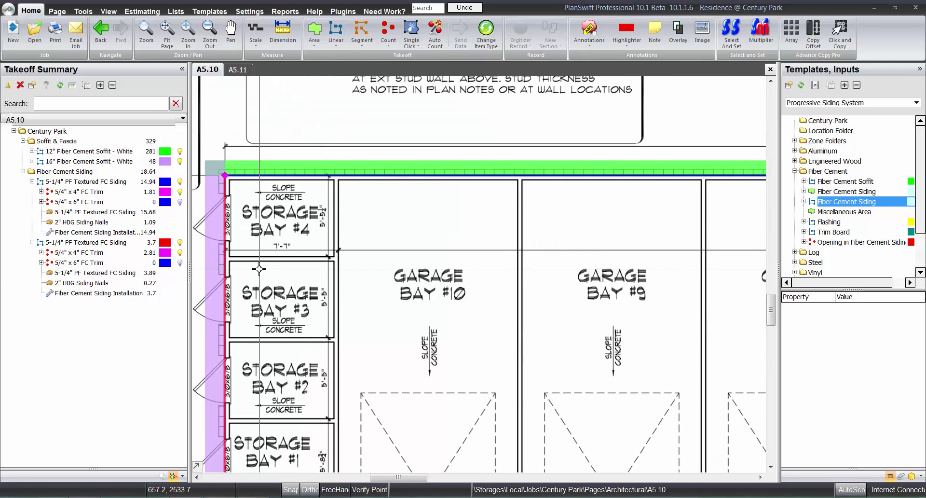
left_click(840, 234)
left_click_drag(840, 235, 129, 173)
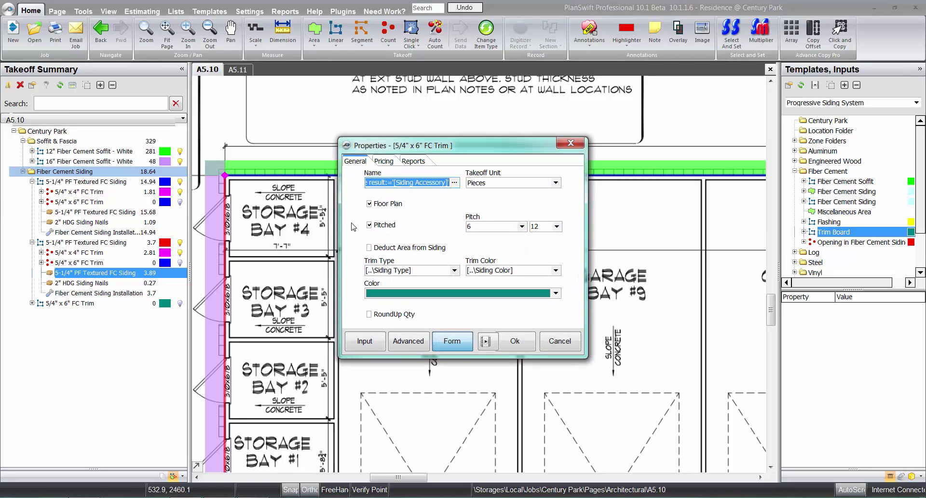
left_click(369, 225)
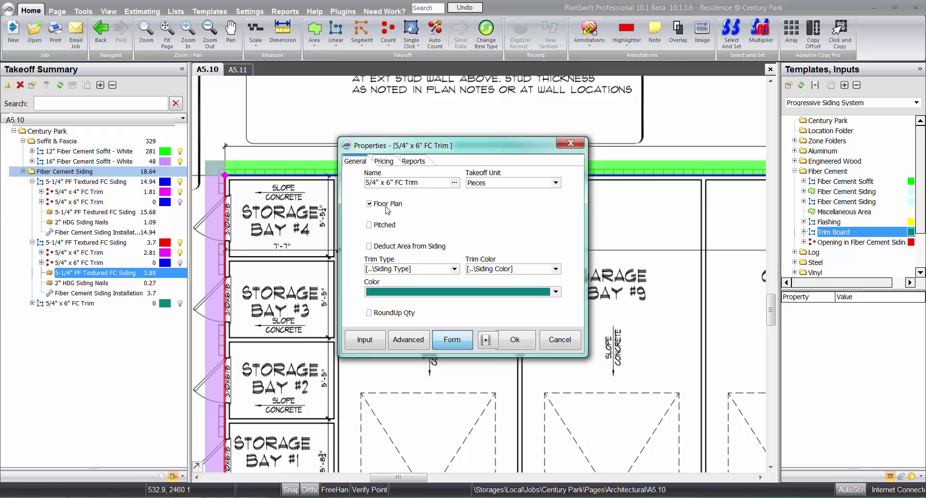
Try to pick another material for the new trim board and check its advanced properties
left_click(370, 341)
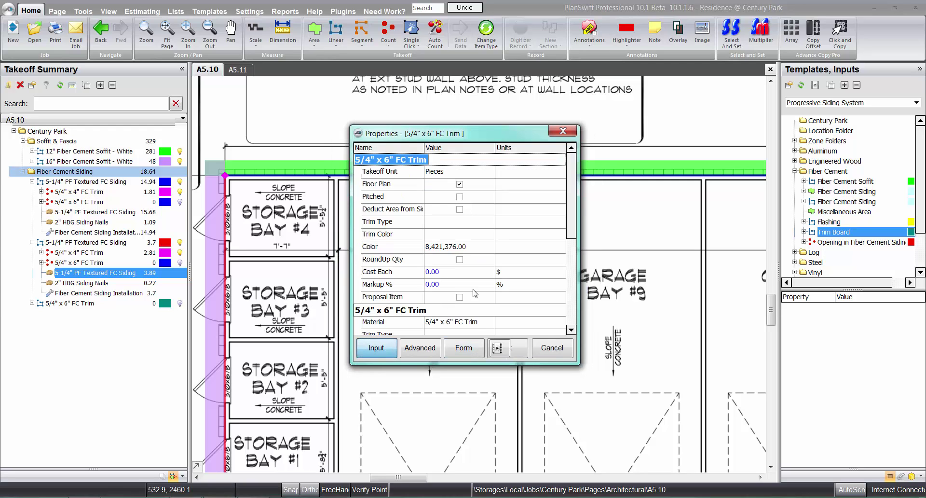
left_click(481, 323)
left_click(490, 322)
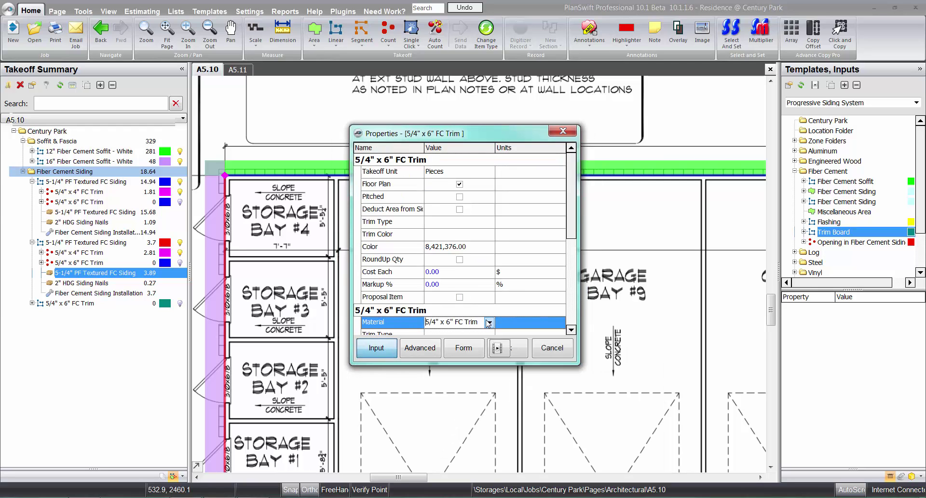
left_click(418, 348)
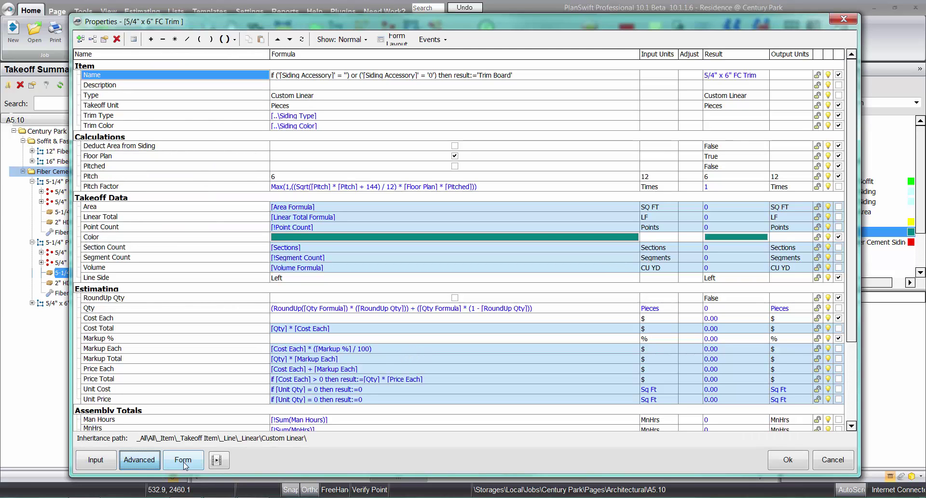
left_click(183, 460)
Set the trim board's Trim Type to Fiber Cement and its material to 5/4" x 8" FC Trim, and accept the properties
left_click(456, 267)
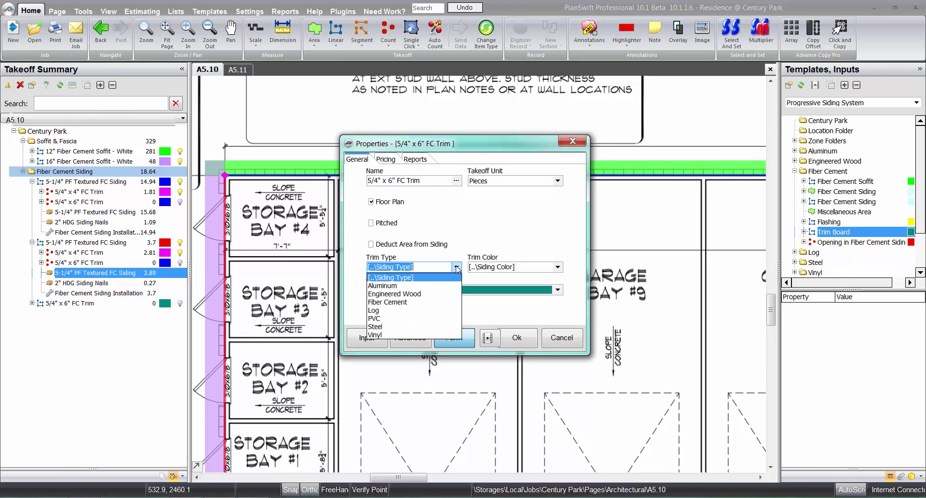
left_click(418, 307)
left_click(379, 343)
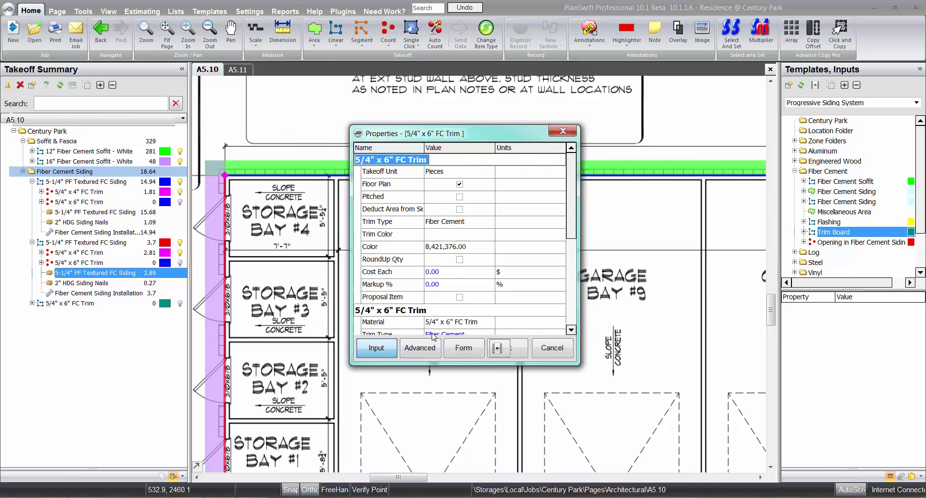
left_click(476, 321)
left_click(469, 368)
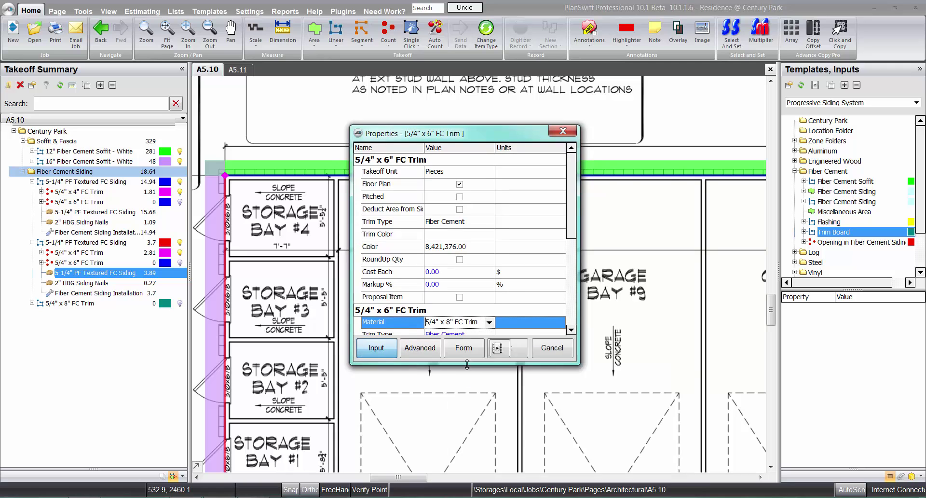
left_click(517, 355)
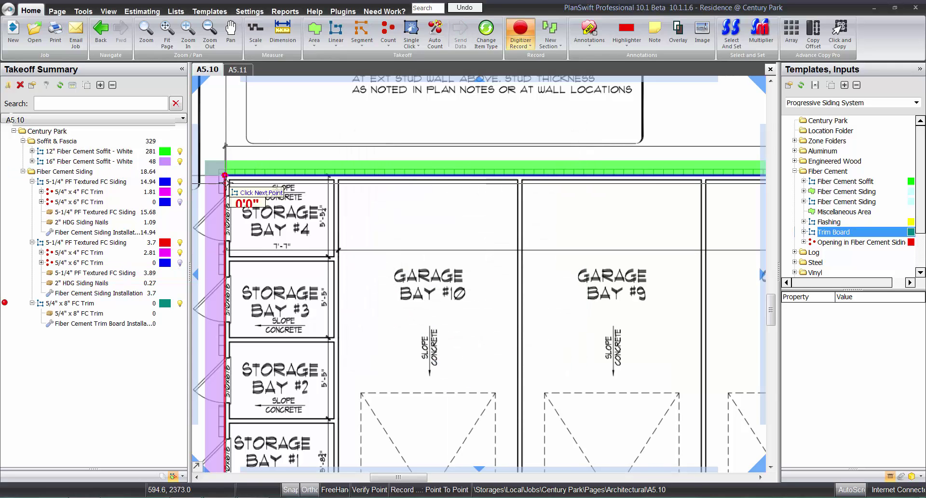
Trace the 5/4" x 8" trim board from the Storage Bay #4 corner along the rear wall to Bay #8 and down to Bay #5
left_click(224, 178)
scroll(242, 189, "down", 4)
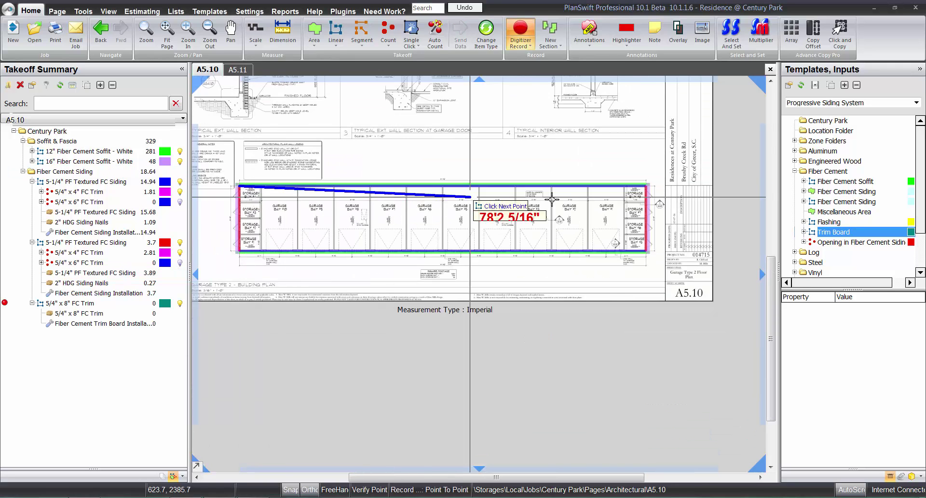
scroll(662, 197, "up", 2)
scroll(662, 196, "up", 1)
left_click(611, 159)
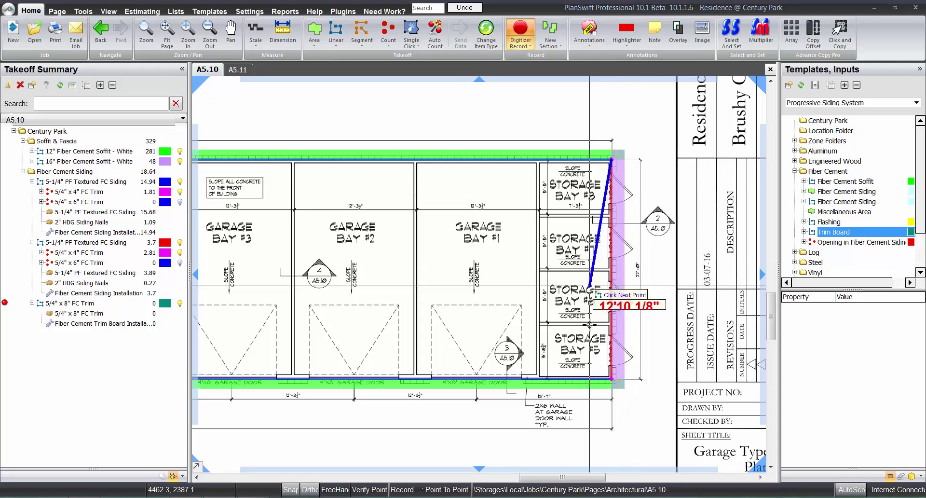
left_click(607, 380)
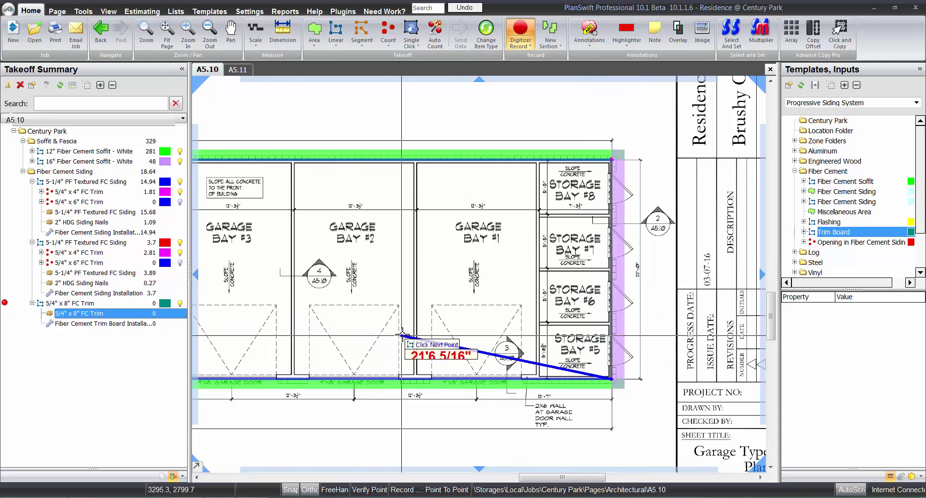
Continue the 5/4" x 8" trim board along the garage door wall to the Storage Bay #1 corner and finish it at the Storage Bay #4 corner
left_click_drag(386, 310, 596, 309)
left_click_drag(263, 299, 528, 297)
left_click_drag(304, 328, 488, 332)
left_click_drag(277, 345, 537, 330)
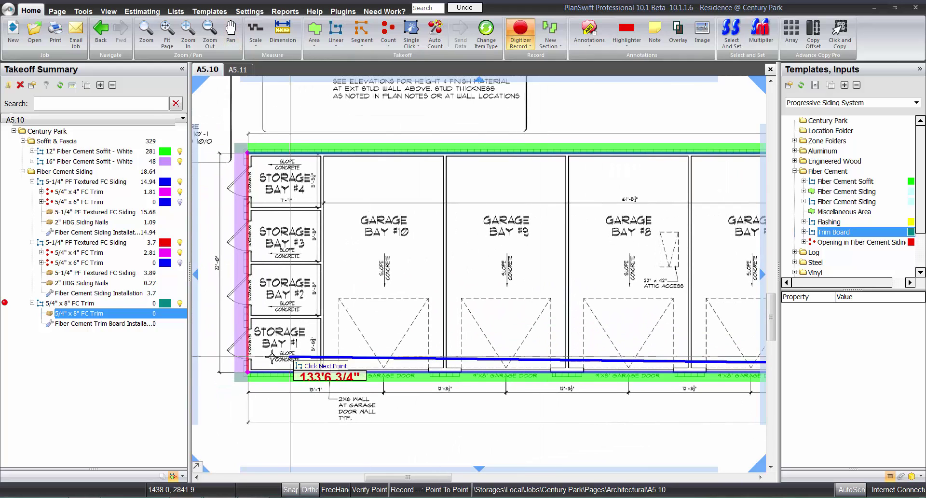
left_click(248, 372)
double_click(249, 156)
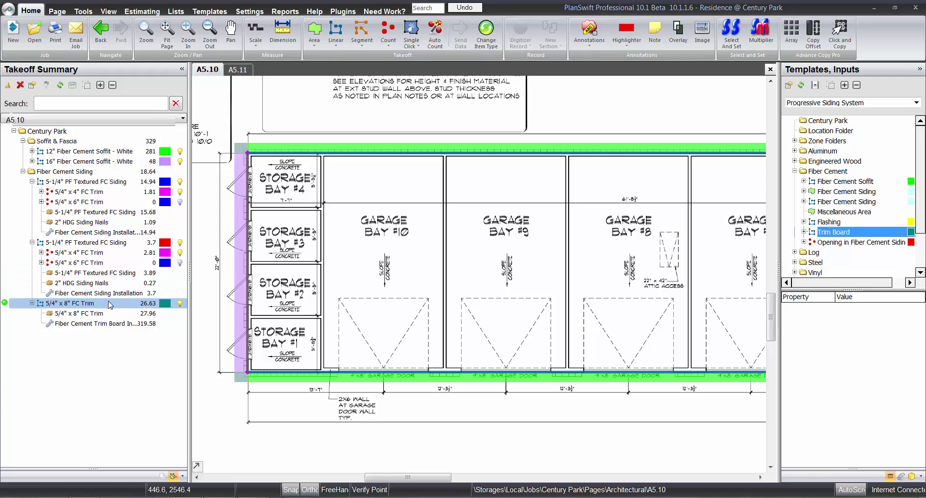
Review the trim board's installation part, collapse the 5/4" x 8" FC Trim item, and look through both siding items
left_click(113, 323)
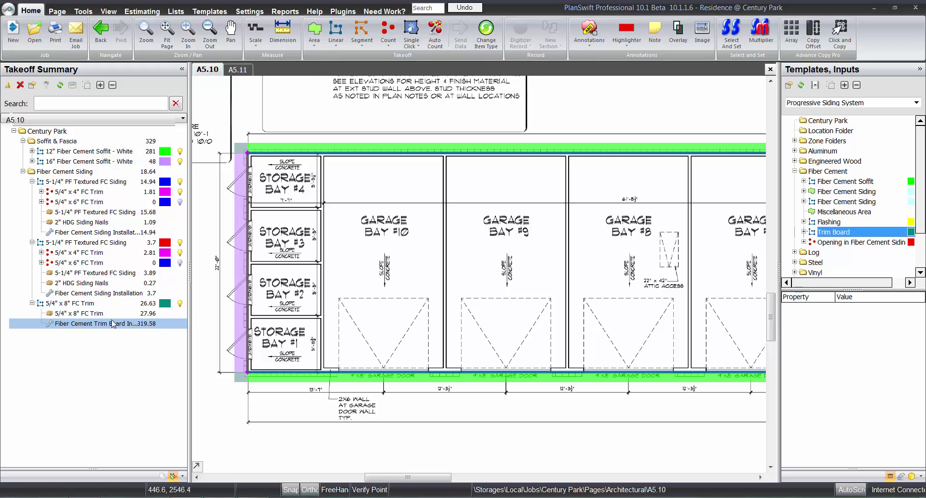
left_click(32, 303)
left_click(77, 293)
left_click(84, 243)
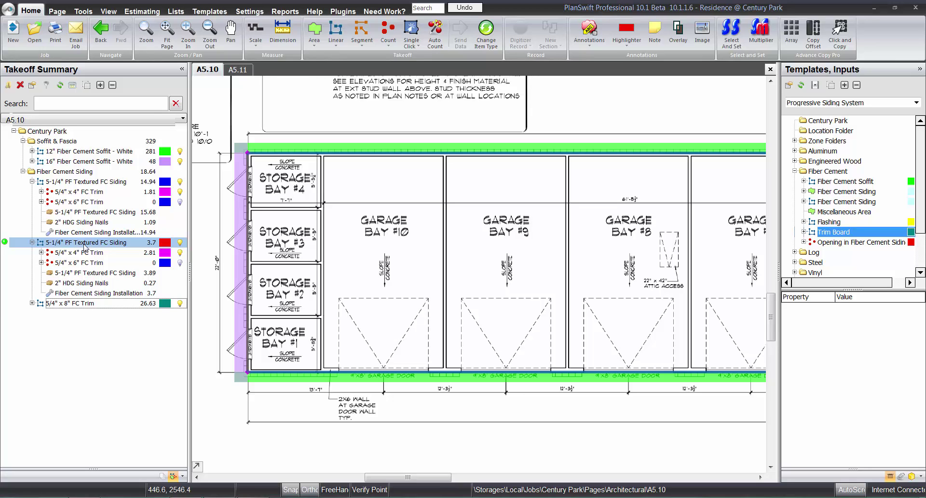
left_click(85, 192)
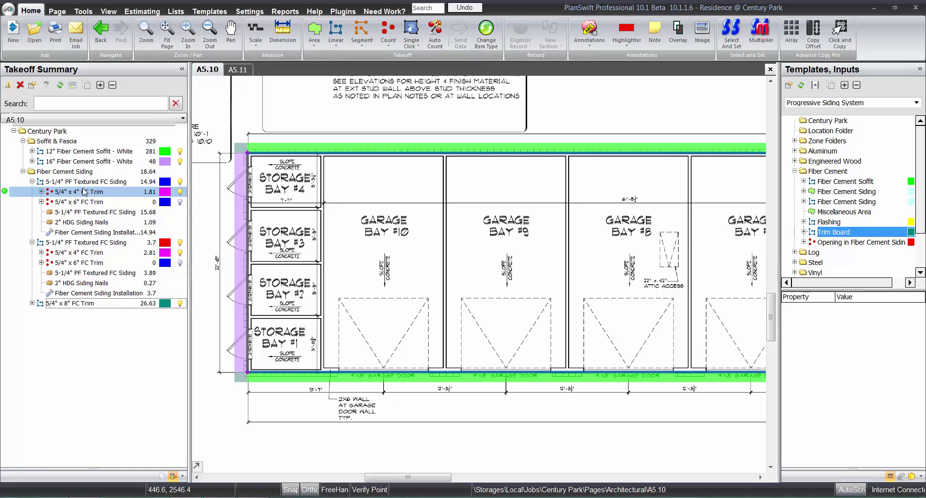
With sheet A5.11 open, add the Opening in Fiber Cement Siding template to the second 5-1/4" PF Textured FC Siding item
scroll(234, 165, "up", 3)
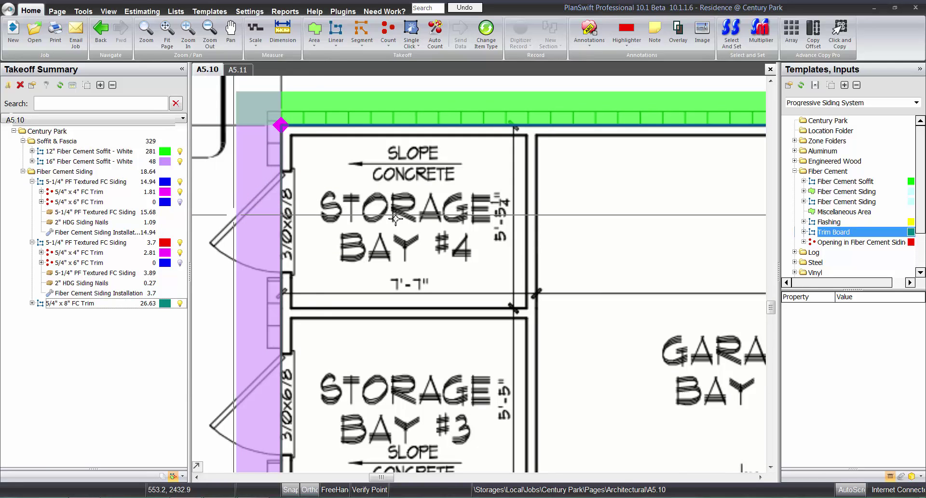
mouse_move(836, 246)
left_mouse_down()
mouse_move(120, 260)
mouse_move(124, 243)
mouse_move(531, 222)
mouse_move(836, 223)
left_mouse_up()
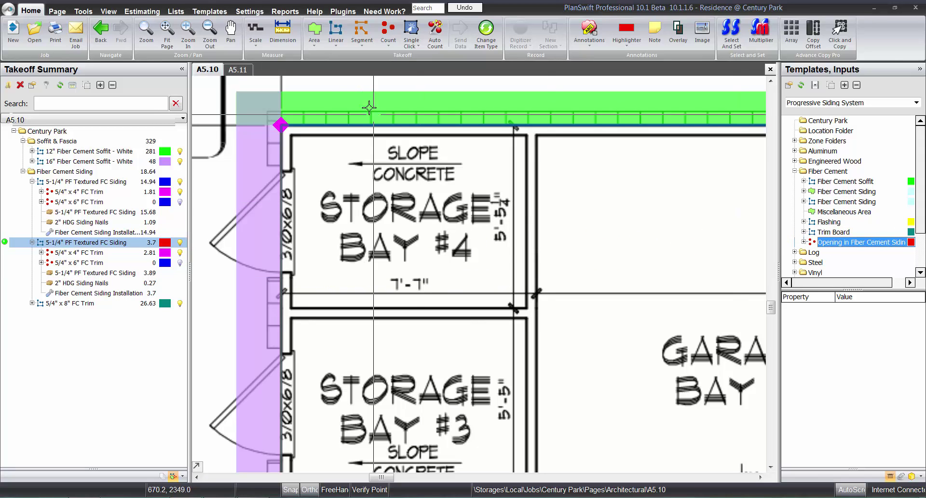
left_click(238, 70)
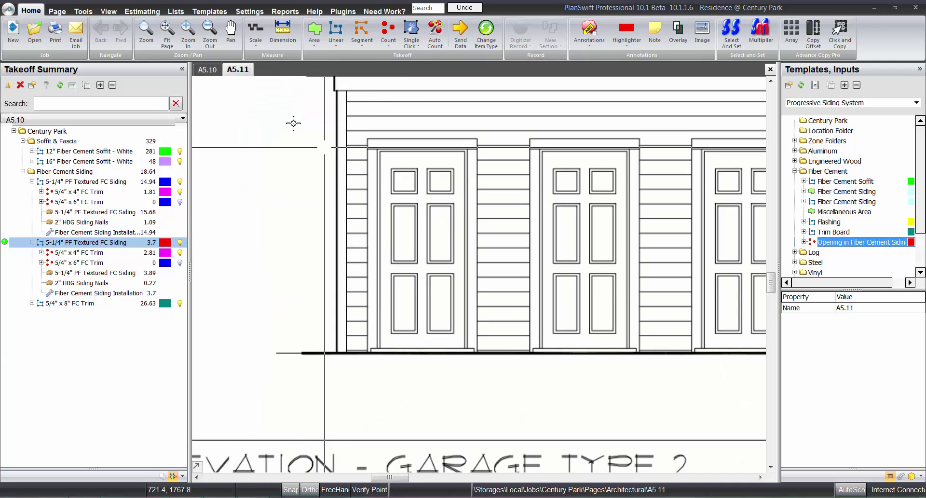
left_click(208, 70)
scroll(285, 175, "down", 2)
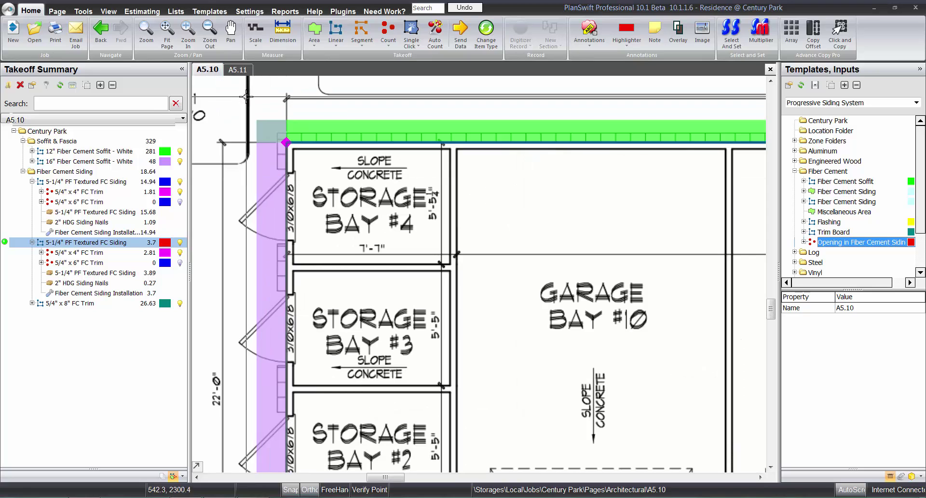
left_click(238, 70)
left_click_drag(827, 244, 117, 244)
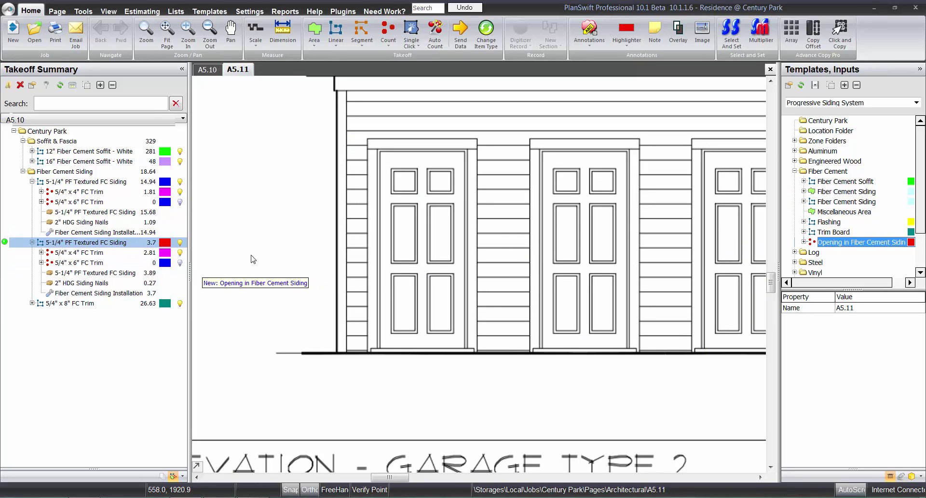
Set the opening's width to 3 ft and height to 6.67 ft, check its trim board options, and accept the properties
left_click(385, 203)
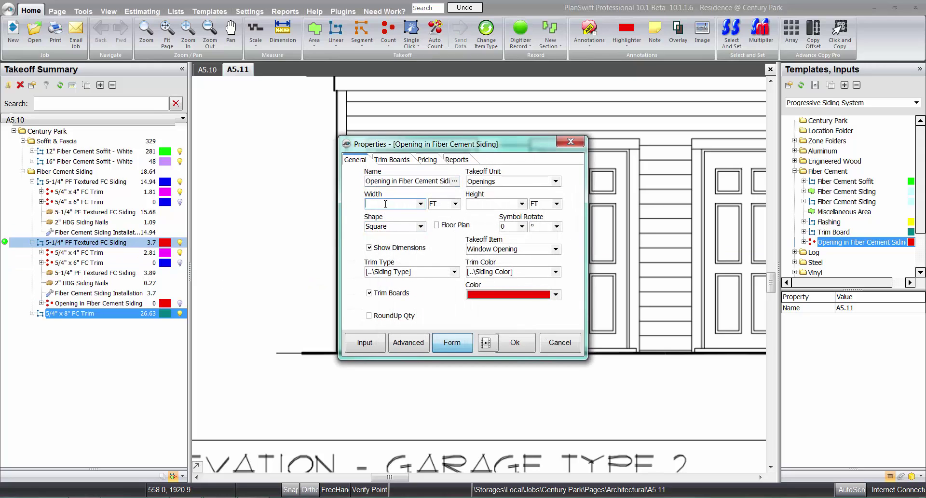
type("3")
left_click(522, 203)
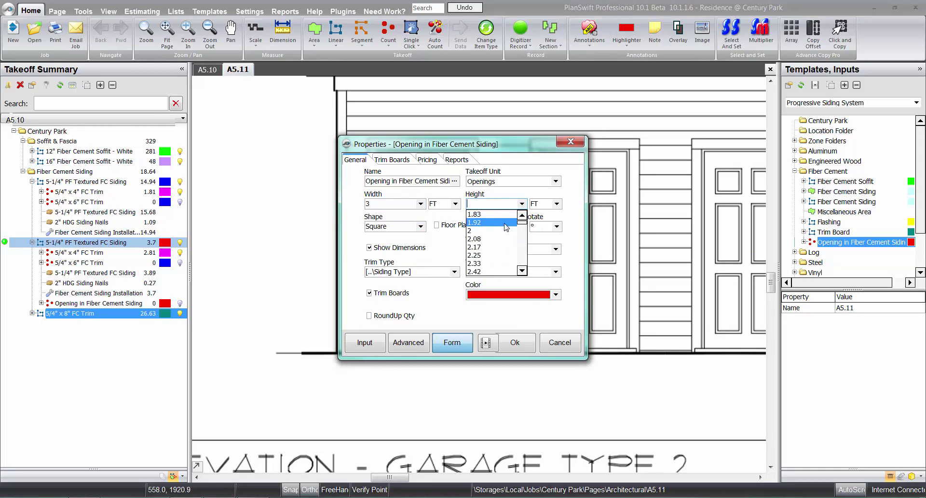
scroll(507, 227, "down", 8)
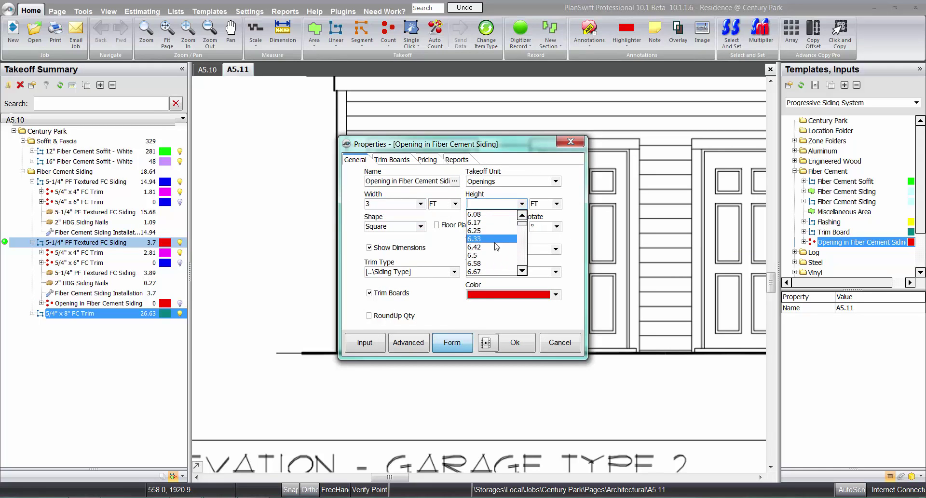
left_click(485, 271)
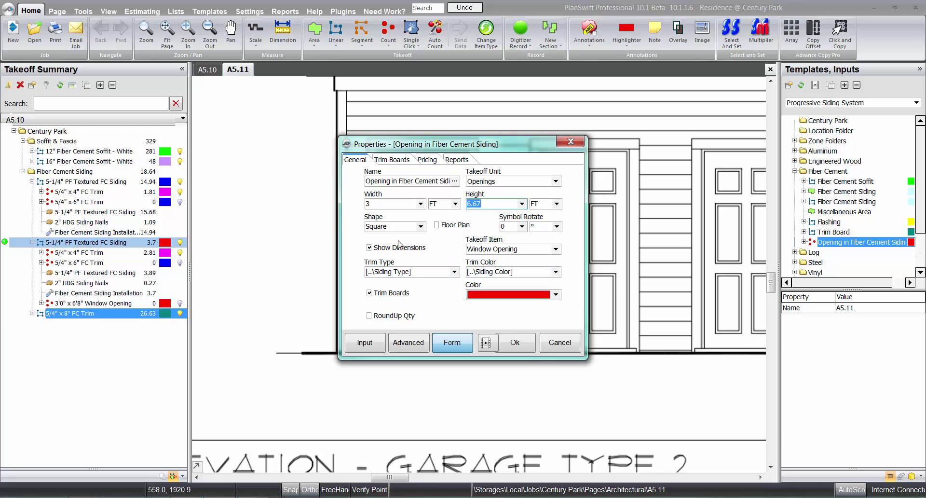
left_click(392, 160)
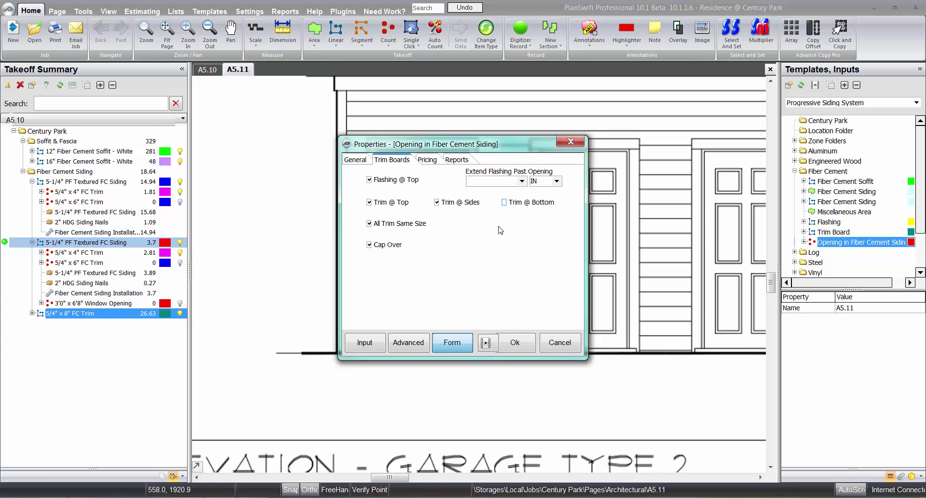
left_click(518, 347)
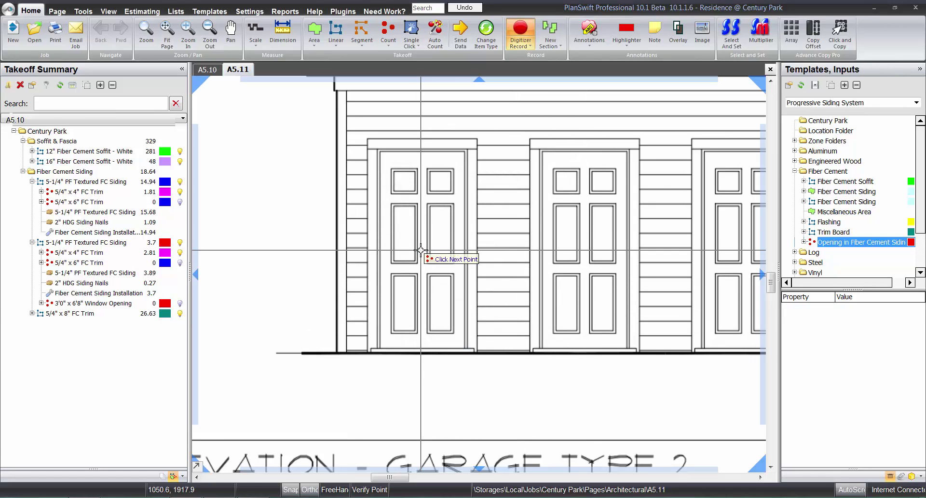
Place one 3'0" x 6'8" opening on each of the four doors in the typical side elevation
left_click(421, 250)
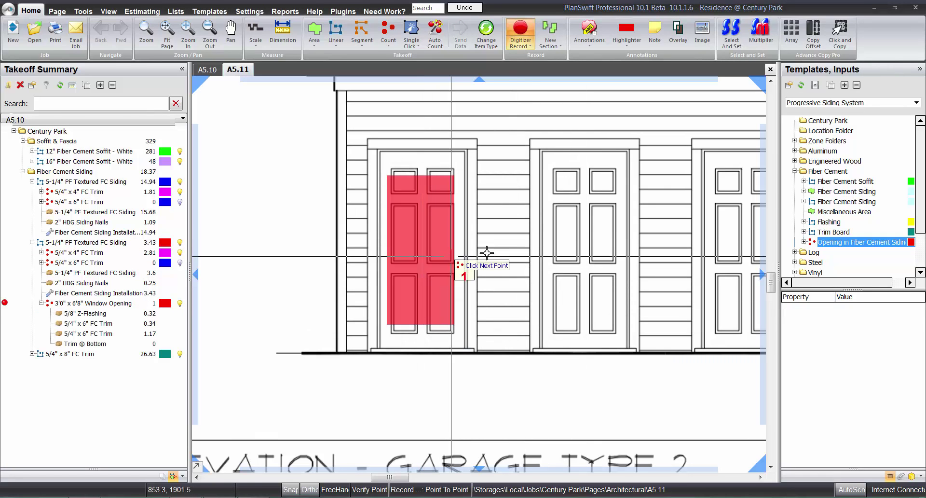
left_click(588, 255)
scroll(588, 255, "down", 4)
scroll(491, 292, "up", 2)
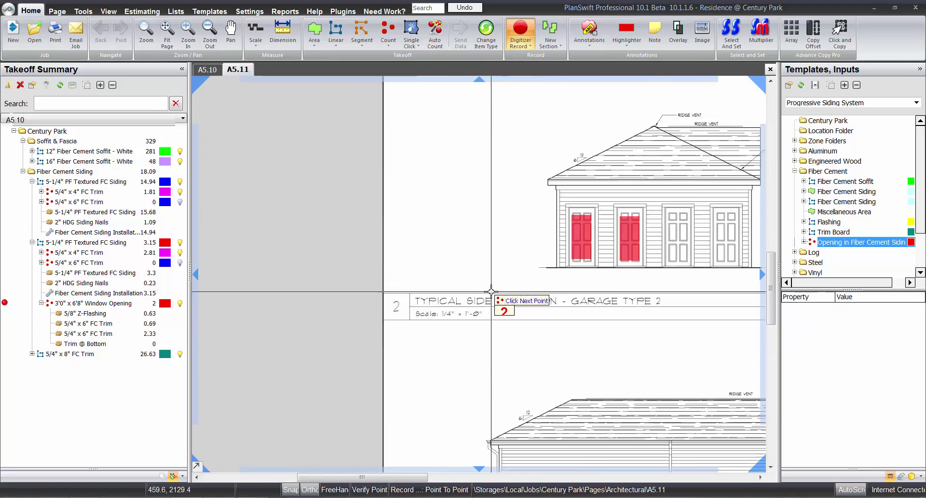
scroll(491, 291, "up", 1)
scroll(439, 333, "down", 2)
scroll(446, 160, "up", 2)
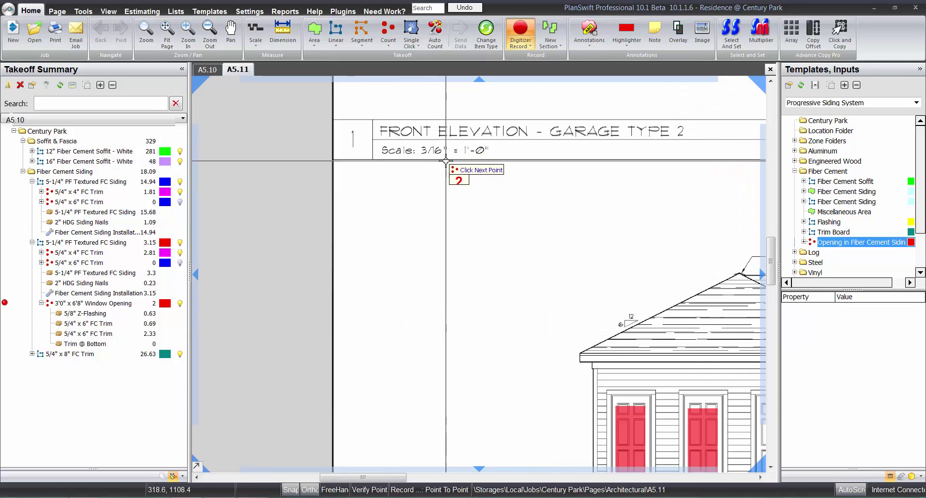
scroll(446, 161, "down", 3)
scroll(588, 284, "up", 3)
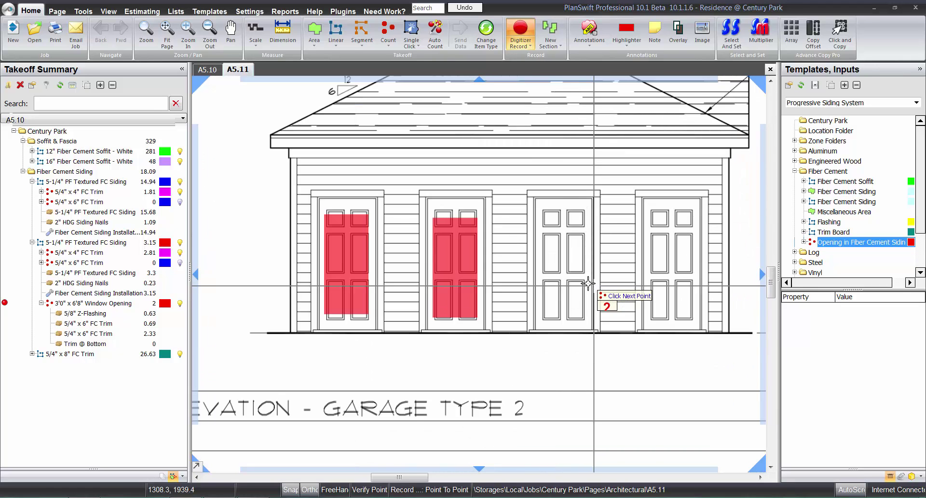
left_click(563, 270)
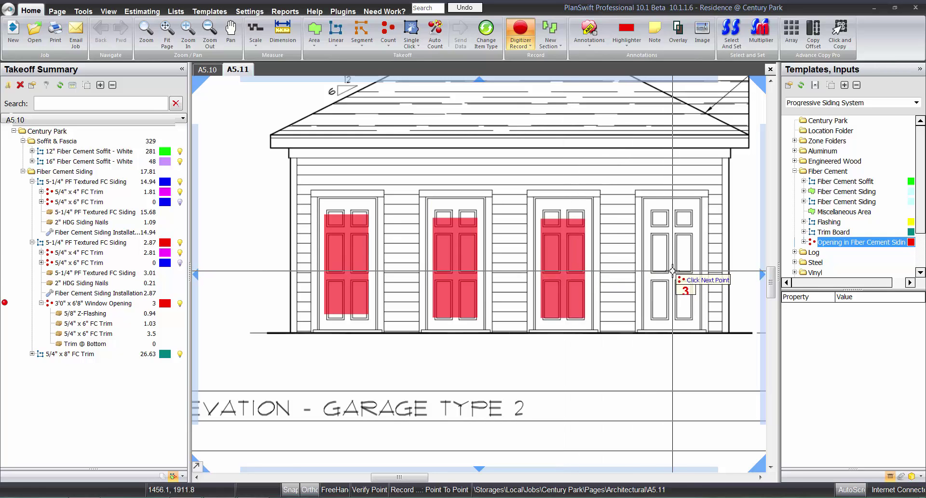
left_click(672, 271)
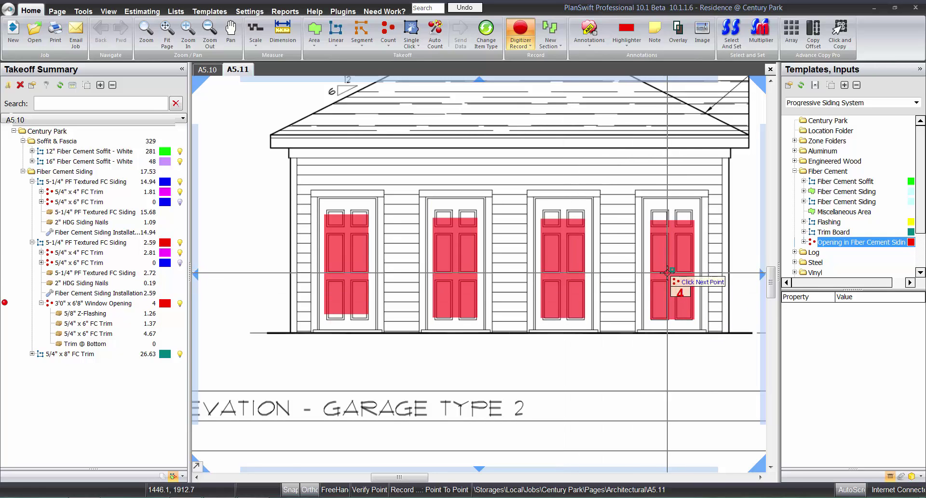
Place a second opening on each of the four side elevation doors to cover the opposite side, and end the recording
left_click(668, 272)
left_click(562, 270)
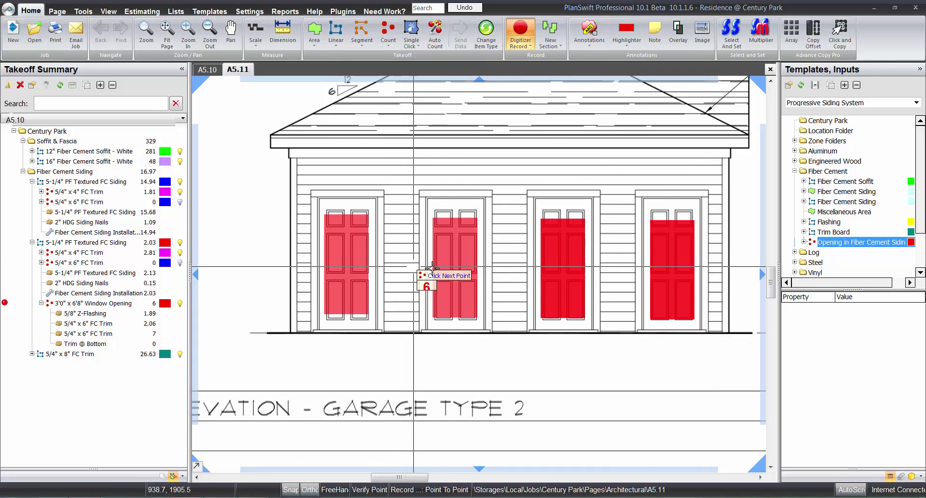
left_click(463, 271)
left_click(354, 288)
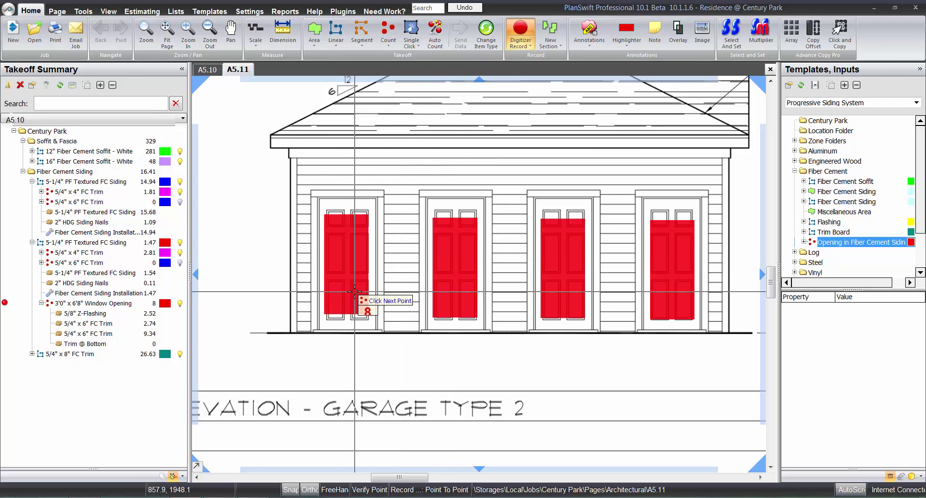
key("Escape")
scroll(359, 307, "down", 1)
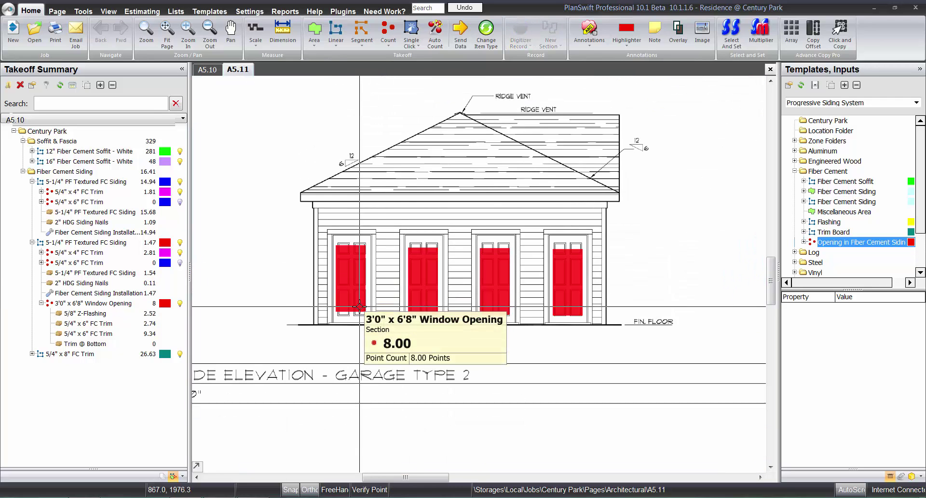
left_click_drag(400, 407, 364, 405)
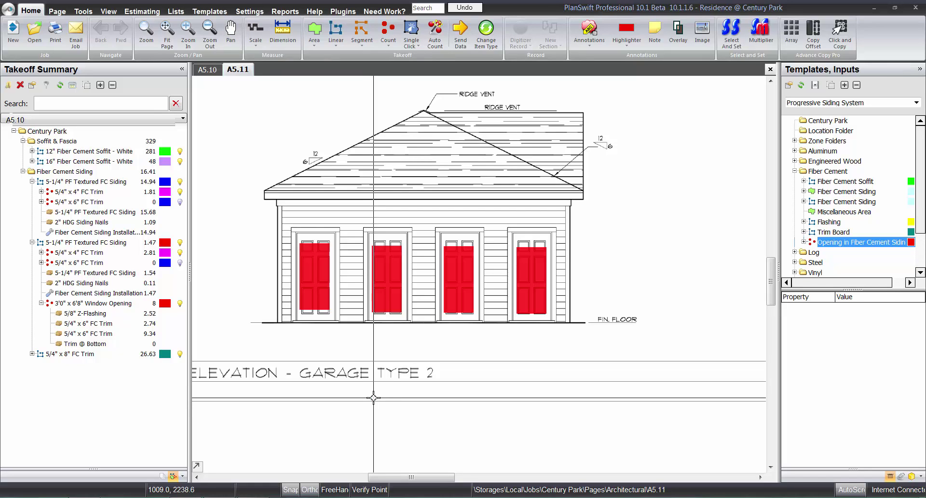
Review the 3'0" x 6'8" opening takeoff and its 5/4" x 6" trim, and check the front elevation's scale note
left_click(98, 333)
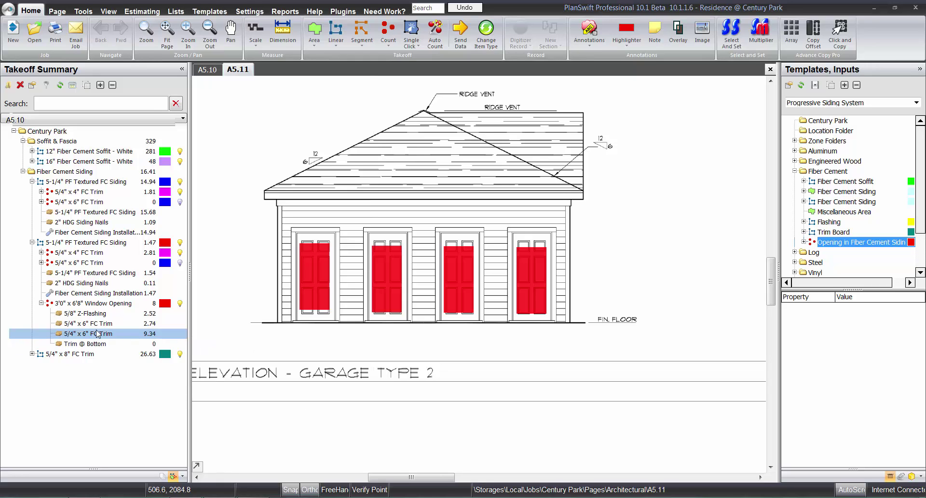
left_click(70, 303)
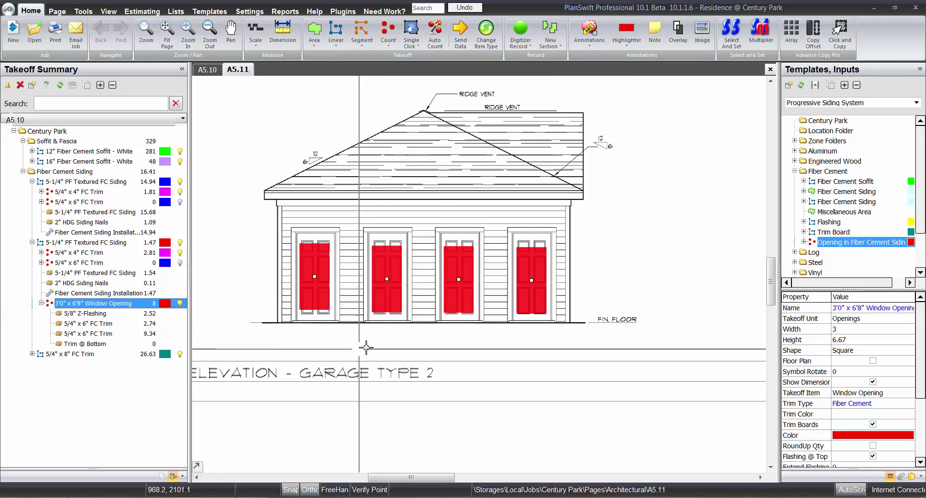
scroll(307, 196, "down", 3)
scroll(251, 185, "up", 3)
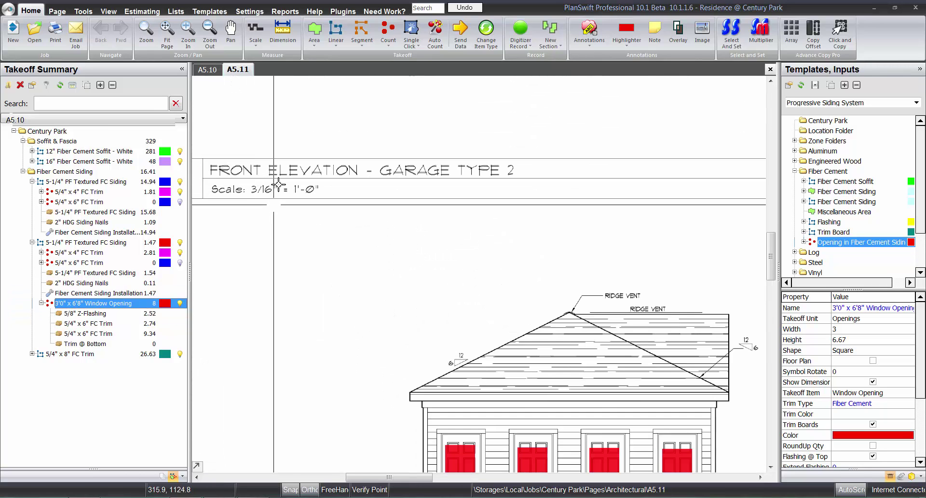
scroll(280, 182, "down", 2)
mouse_move(319, 176)
left_mouse_down()
mouse_move(315, 219)
mouse_move(312, 176)
left_mouse_up()
key("Escape")
Examine the garage door openings on the front elevation, comparing the door trim and siding with the brick base
scroll(313, 166, "down", 3)
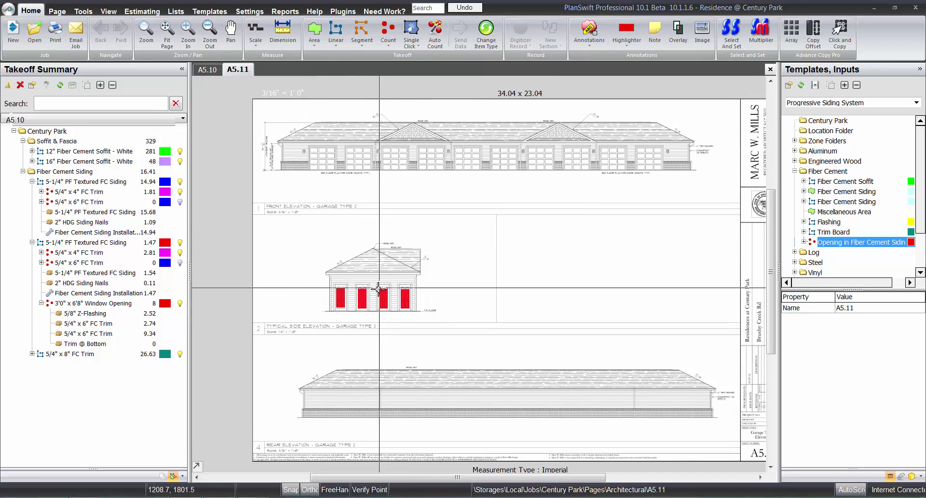
left_click_drag(343, 209, 313, 248)
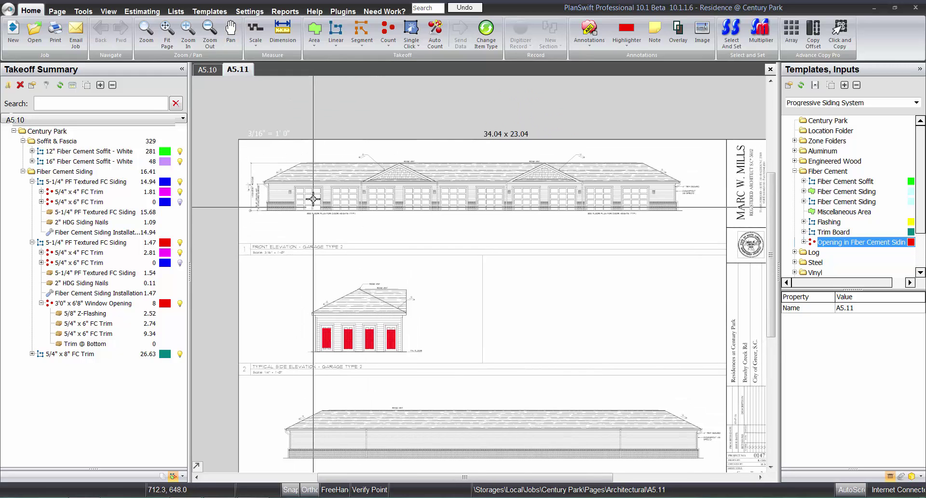
scroll(313, 188, "up", 3)
scroll(275, 199, "up", 1)
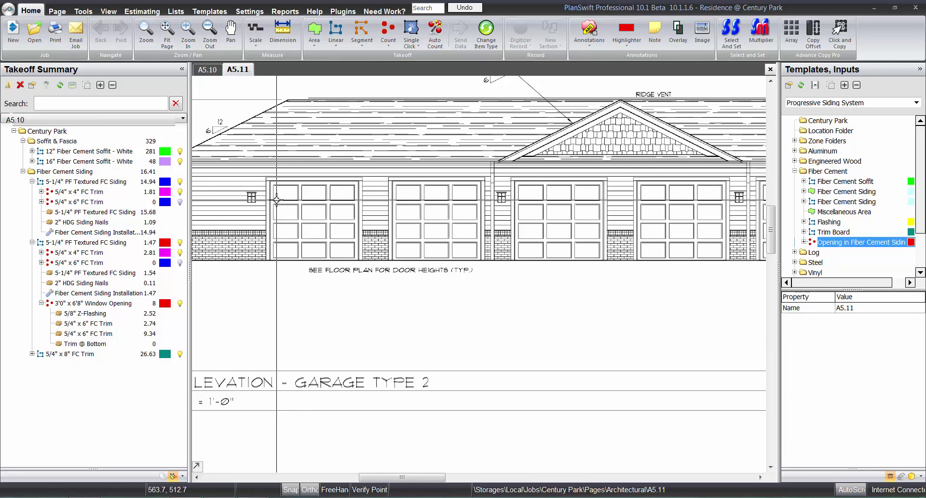
left_click_drag(329, 241, 356, 249)
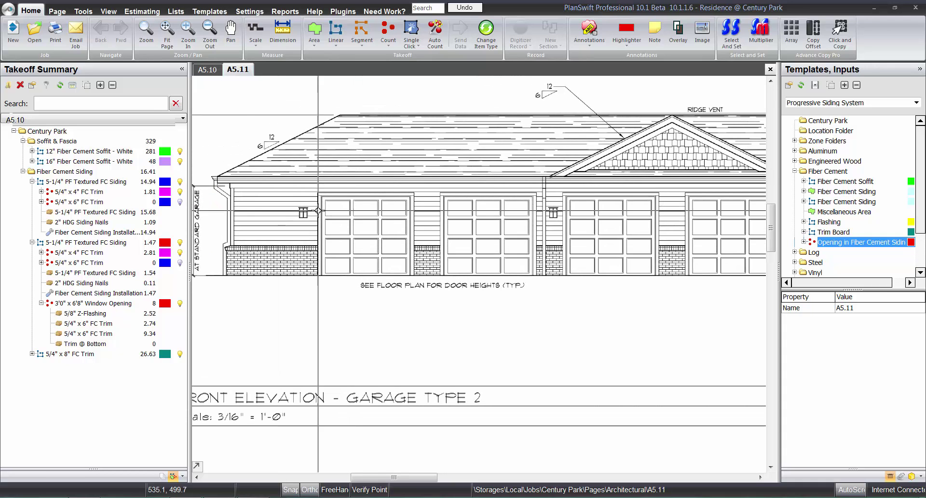
scroll(321, 212, "up", 1)
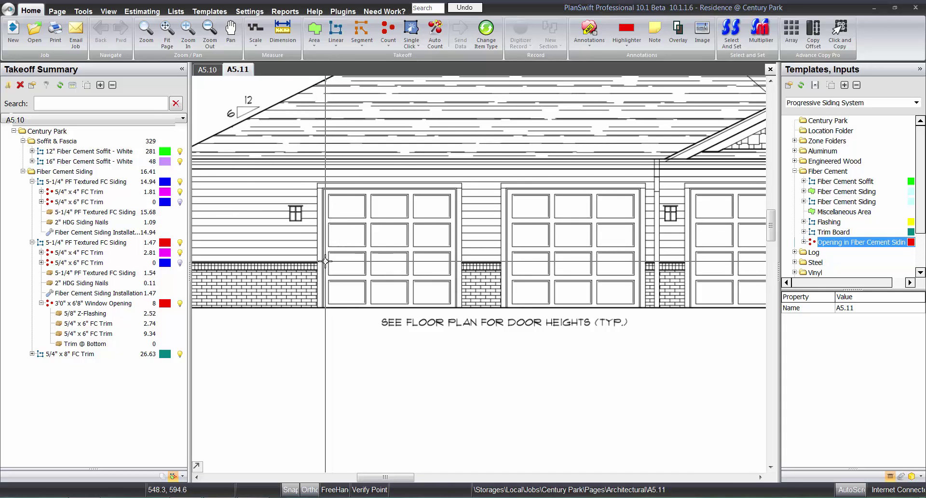
left_click_drag(325, 261, 456, 188)
left_click_drag(324, 262, 317, 188)
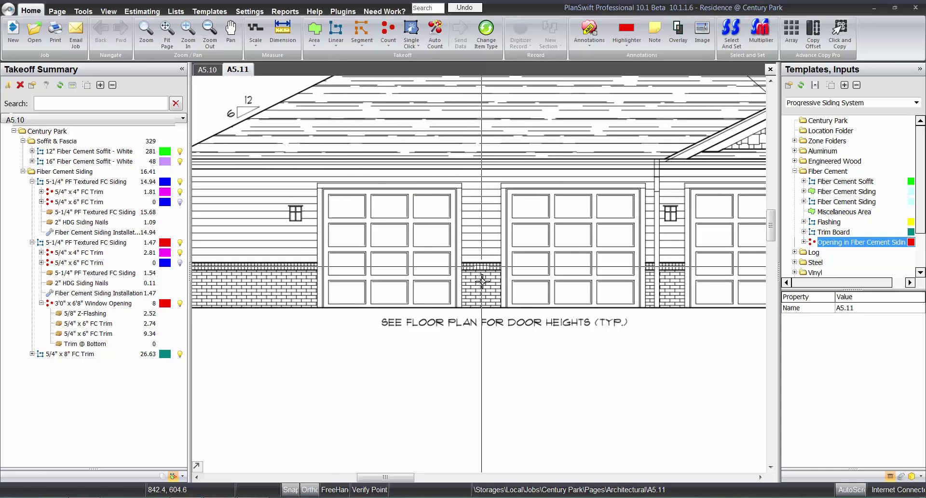
Copy the 3'0" x 6'8" window opening into the blue 5-1/4" PF Textured FC Siding takeoff without its digitizer points
mouse_move(678, 269)
left_mouse_down()
mouse_move(556, 279)
mouse_move(674, 287)
left_mouse_up()
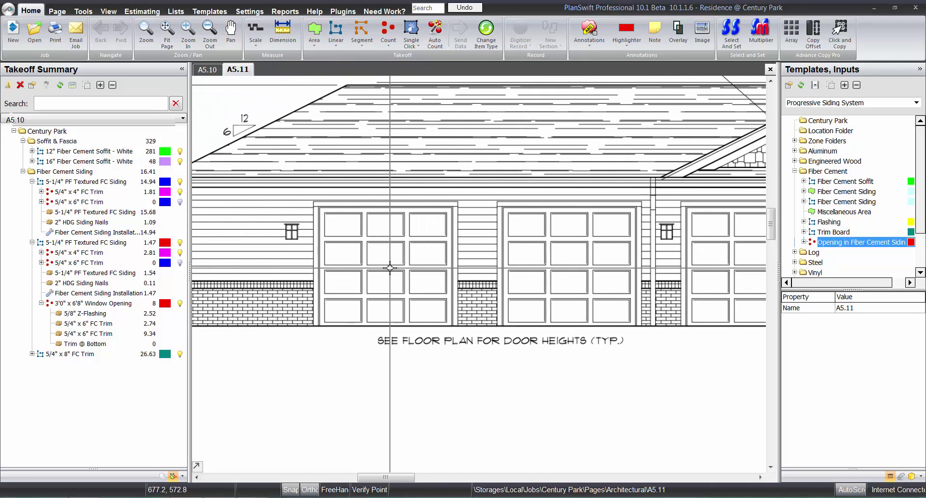
right_click(110, 304)
left_click(130, 374)
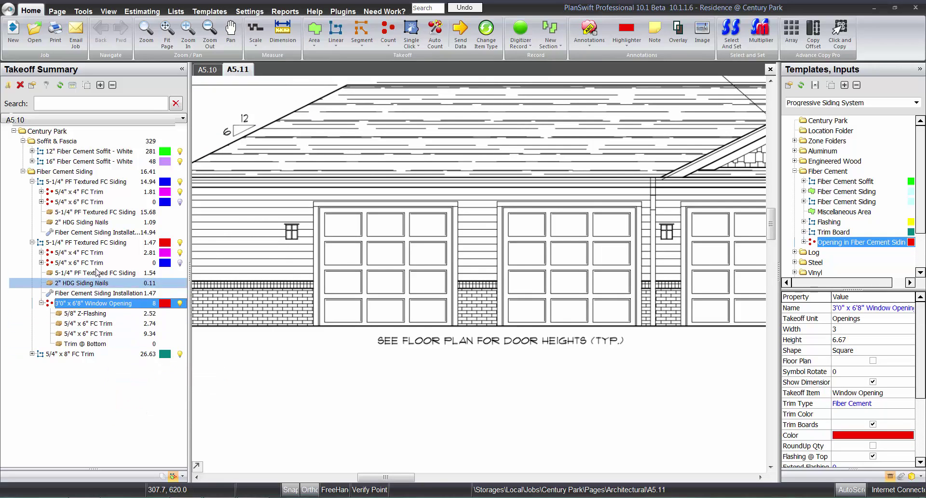
right_click(102, 232)
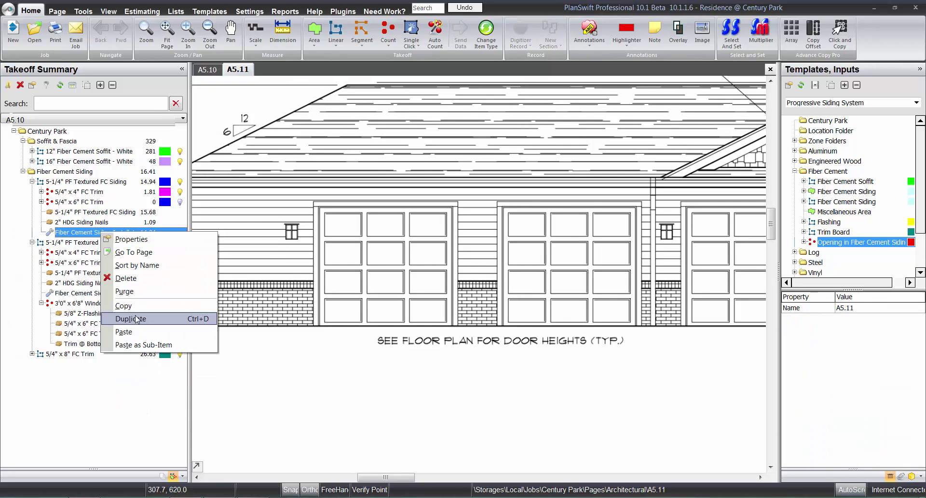
left_click(129, 333)
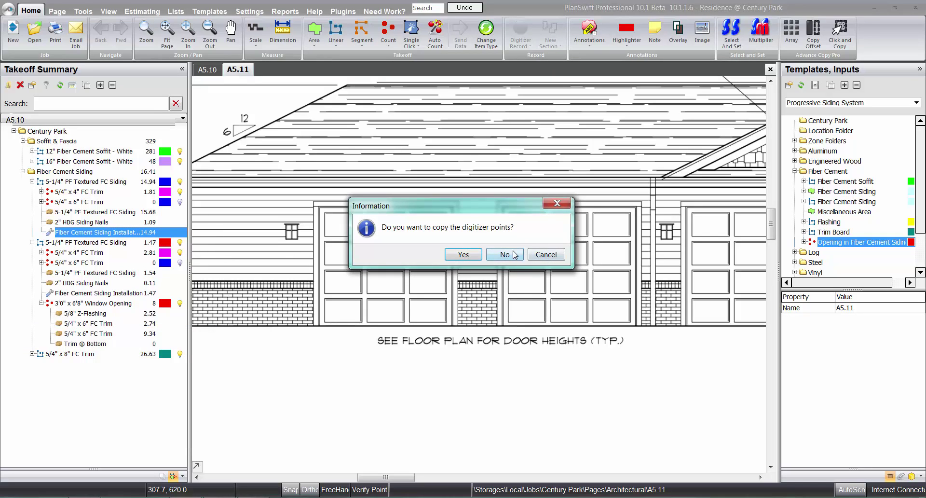
key("Return")
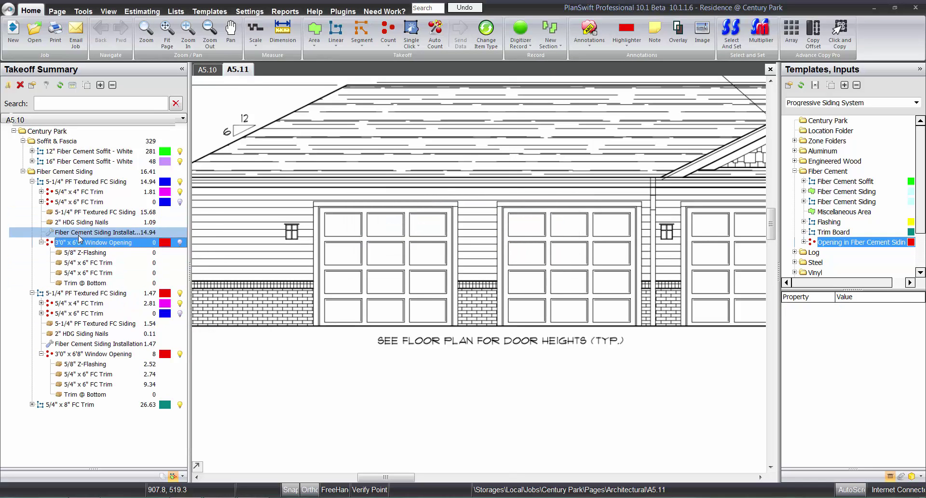
Check the garage door size on the A5.10 building plan and set the copied opening to 9 ft wide by 8 ft high
left_click(208, 69)
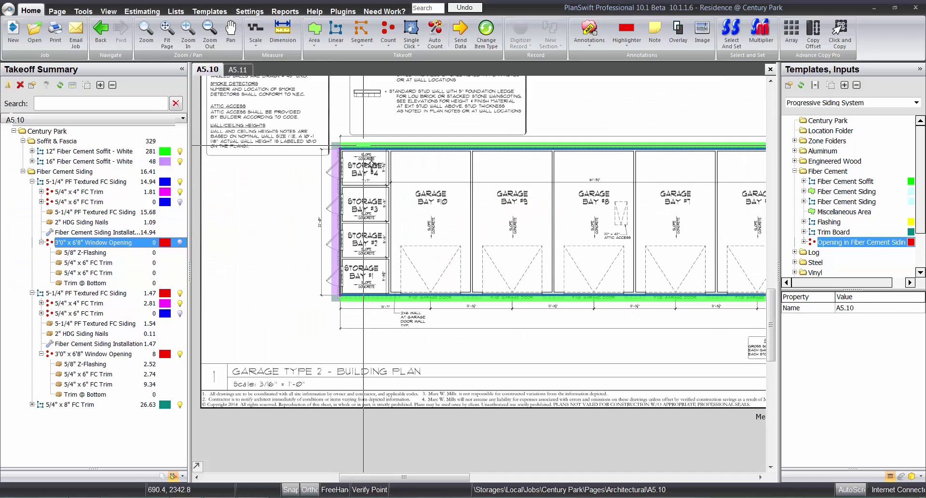
scroll(436, 273, "up", 3)
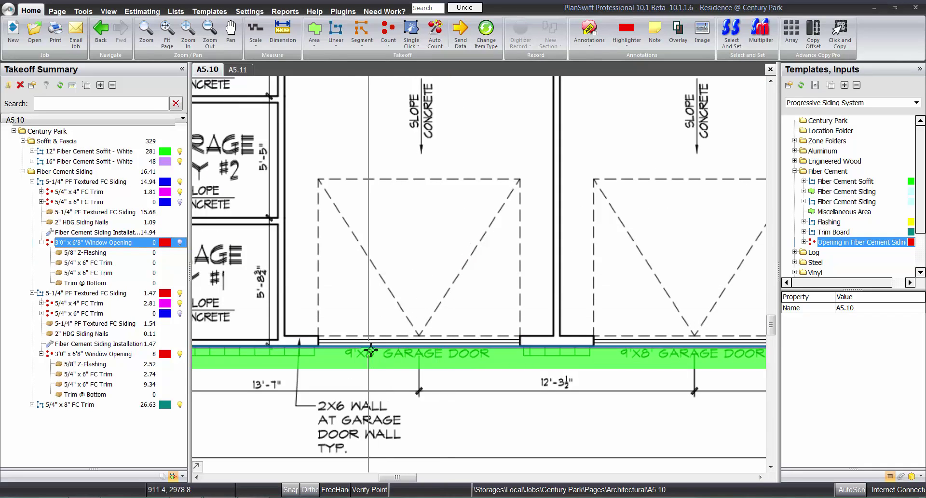
right_click(121, 246)
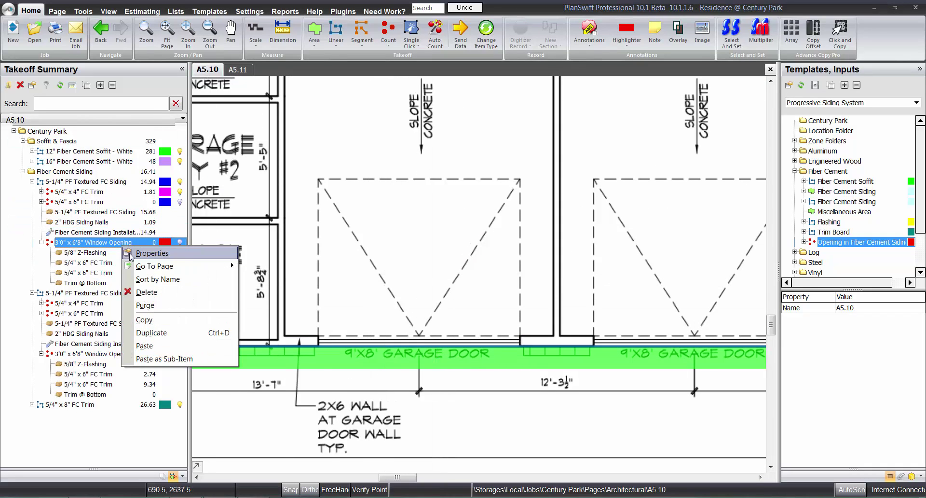
left_click(137, 253)
double_click(374, 205)
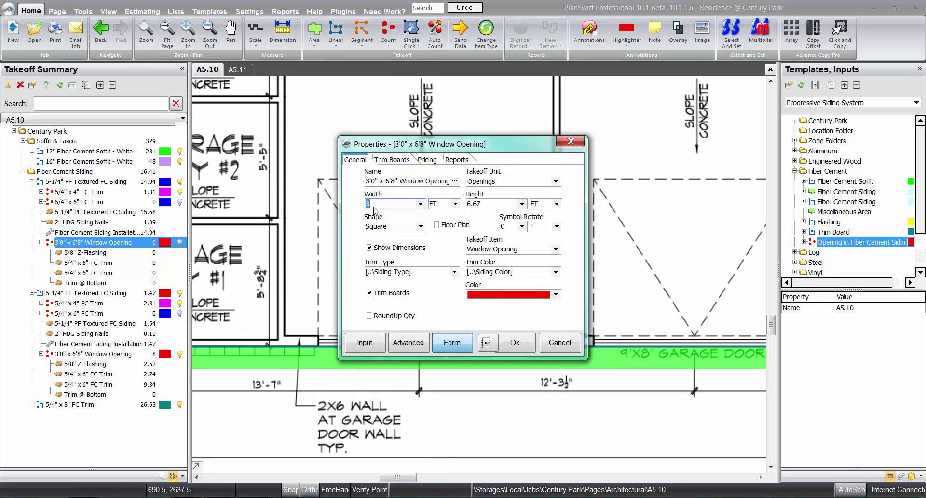
type("9")
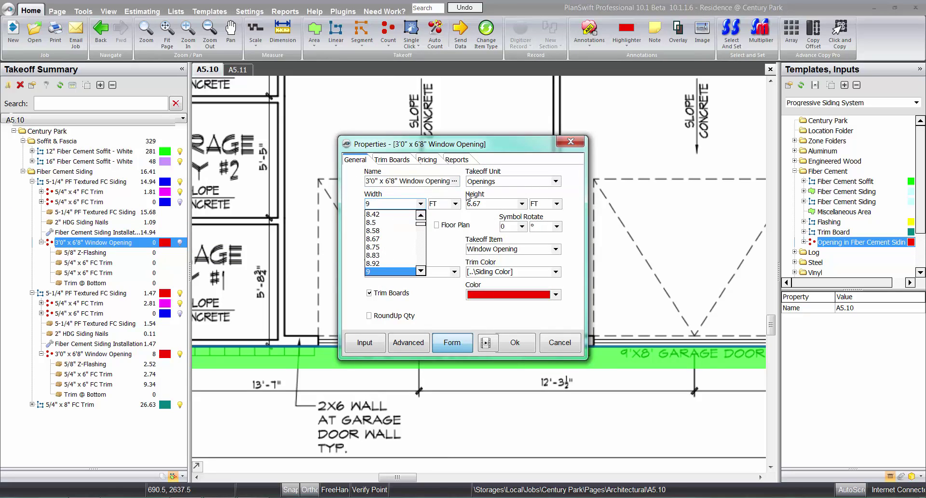
key("Tab")
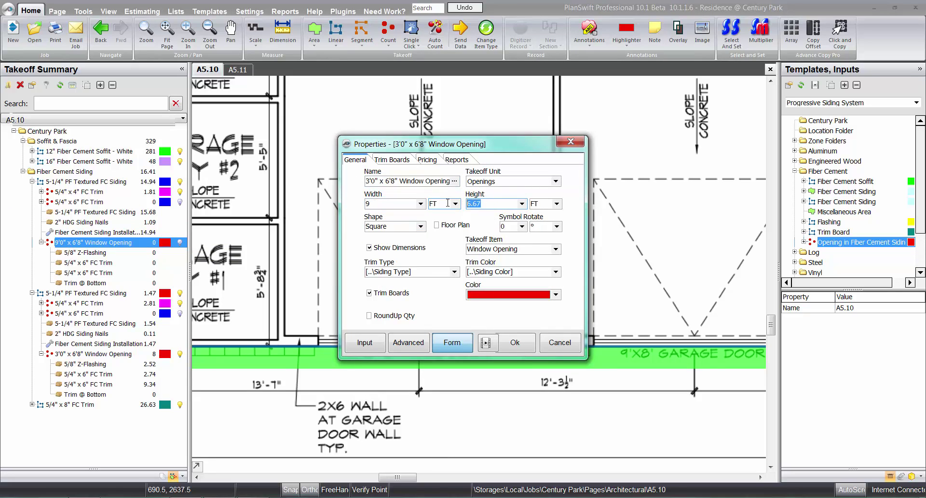
type("8")
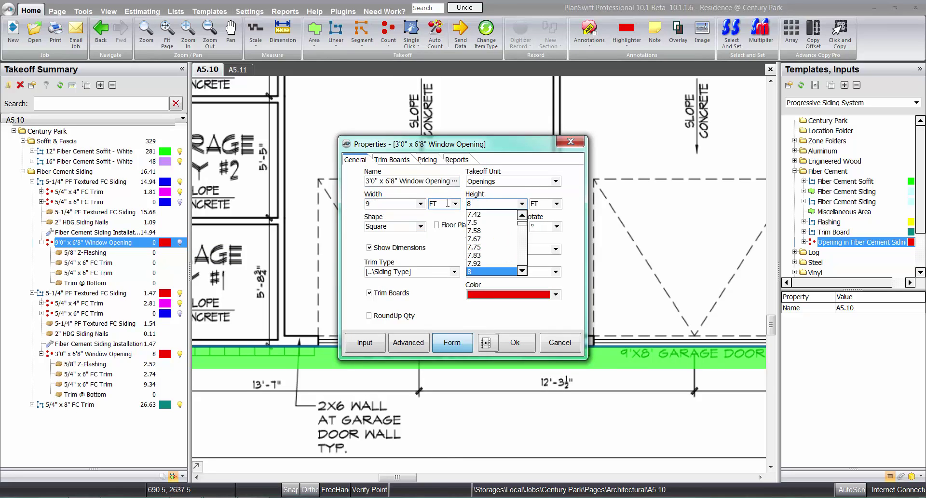
Turn off the copied opening's trim at the top and sides, keeping trim boards and the top flashing enabled
left_click(369, 293)
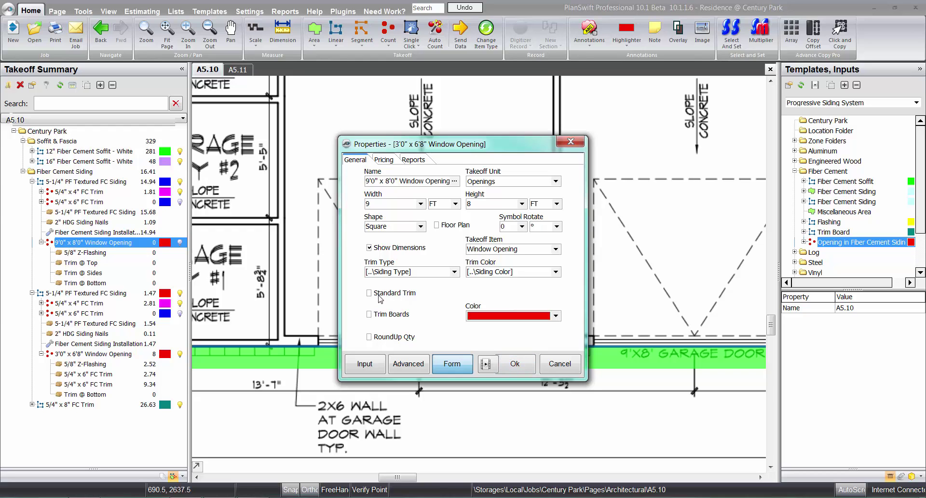
left_click(393, 160)
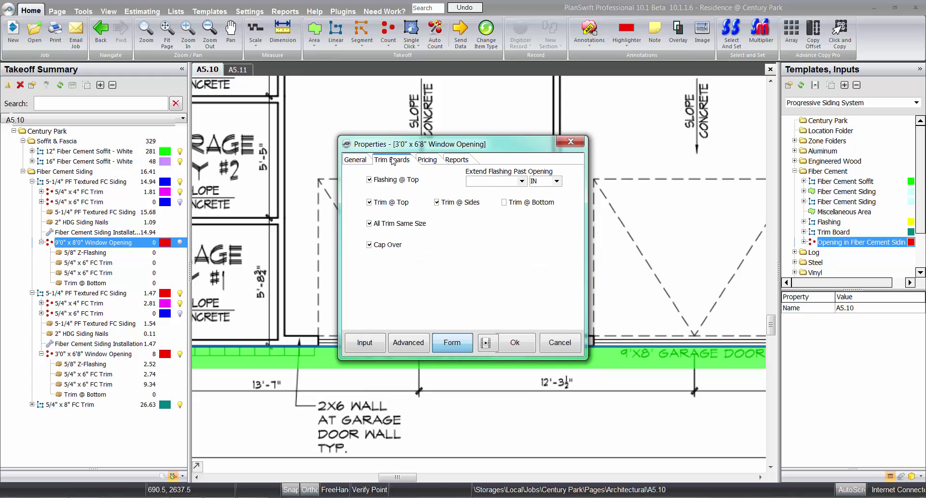
left_click(370, 202)
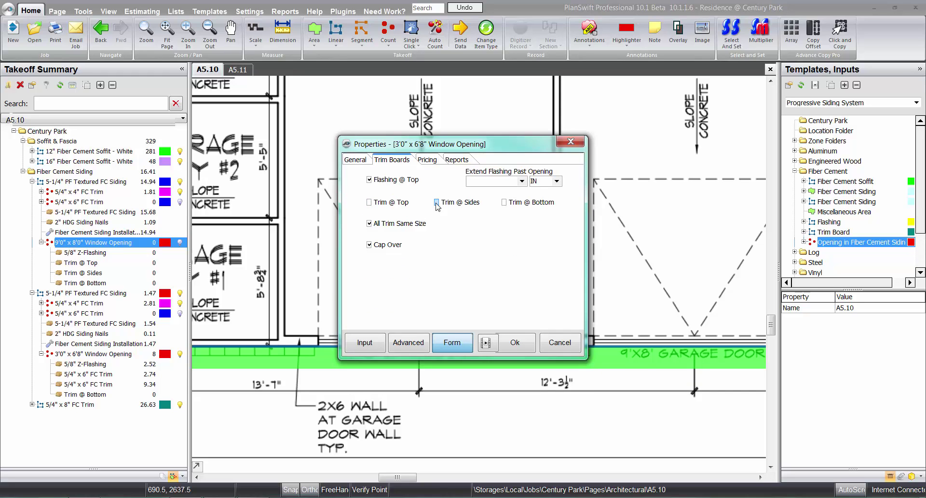
left_click(514, 343)
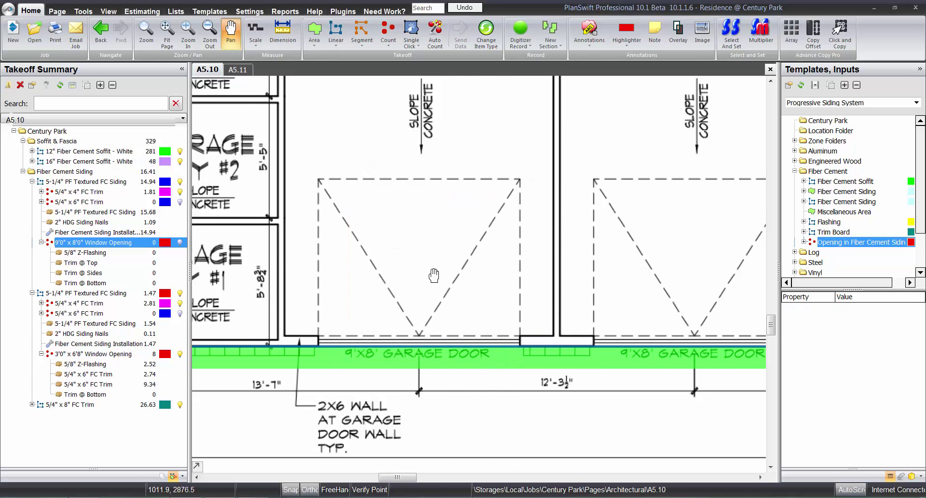
Place one 9'0" x 8'0" opening over the leftmost visible garage door on the A5.11 front elevation
left_click_drag(433, 276, 420, 285)
left_click(238, 70)
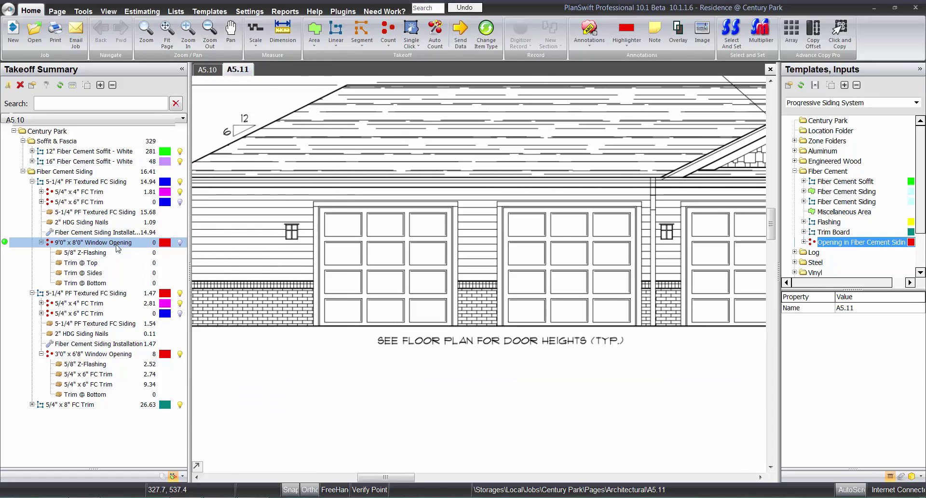
double_click(30, 242)
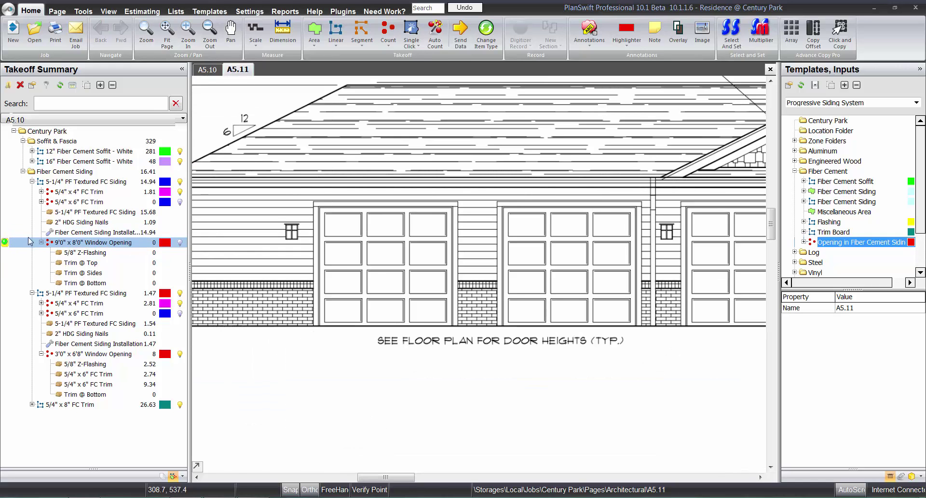
left_click(381, 248)
key("Escape")
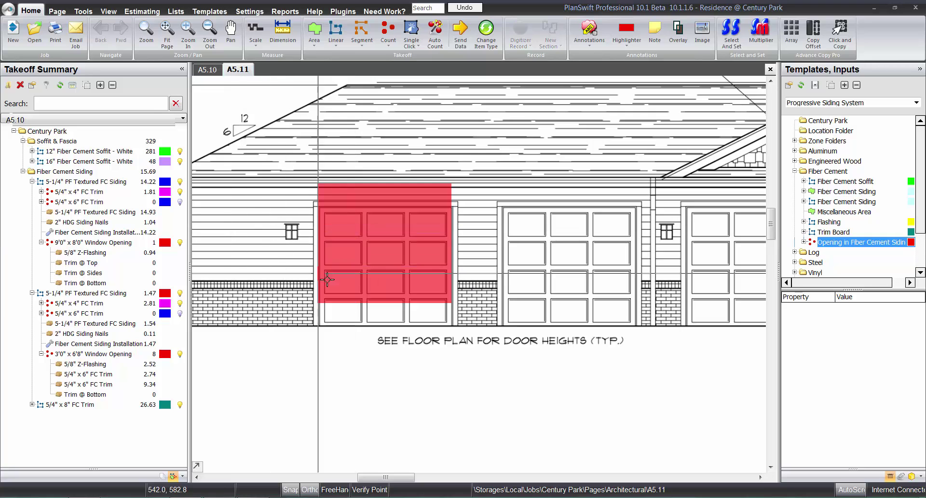
Set the garage door opening's height to 5 ft and align it with the top of the door
right_click(127, 243)
left_click(134, 250)
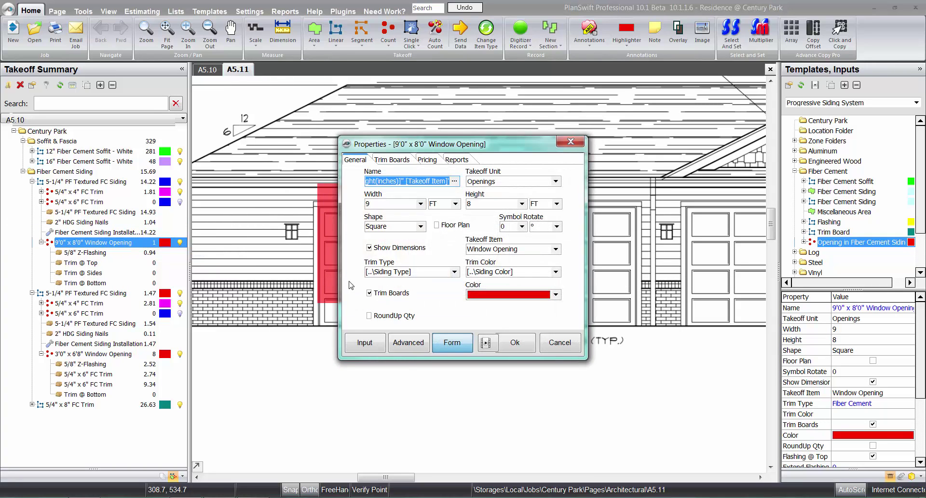
left_click_drag(473, 204, 422, 207)
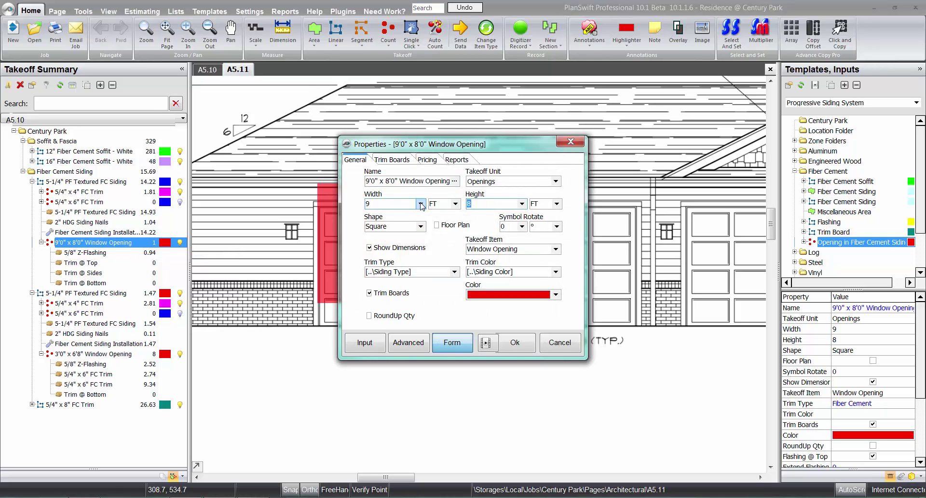
type("5")
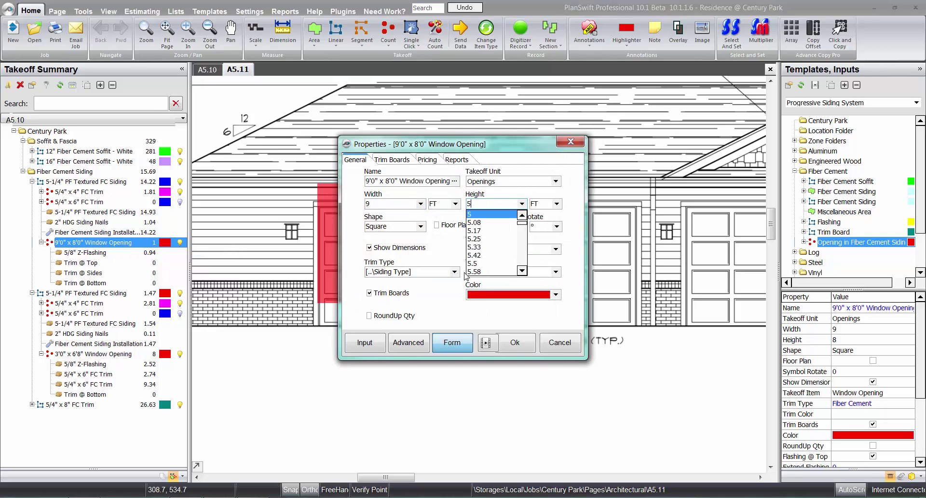
left_click(514, 346)
scroll(345, 213, "up", 3)
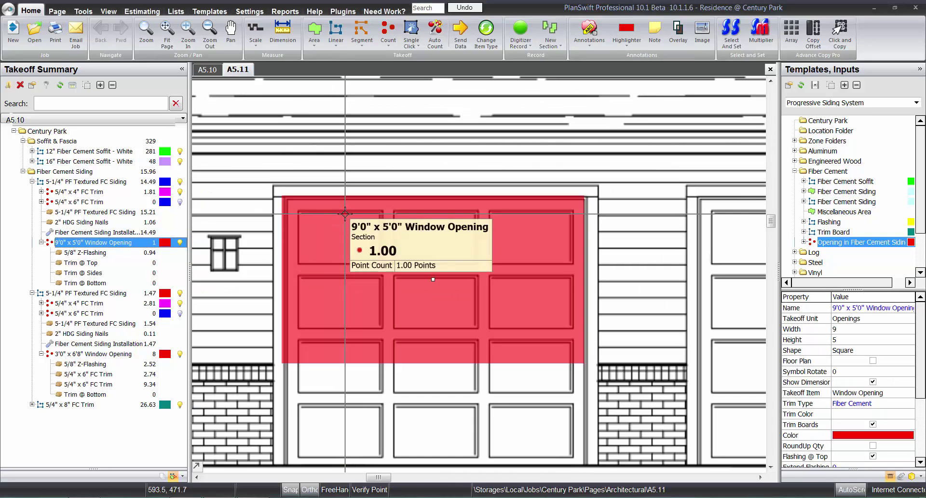
left_click_drag(345, 213, 349, 216)
left_click(738, 226)
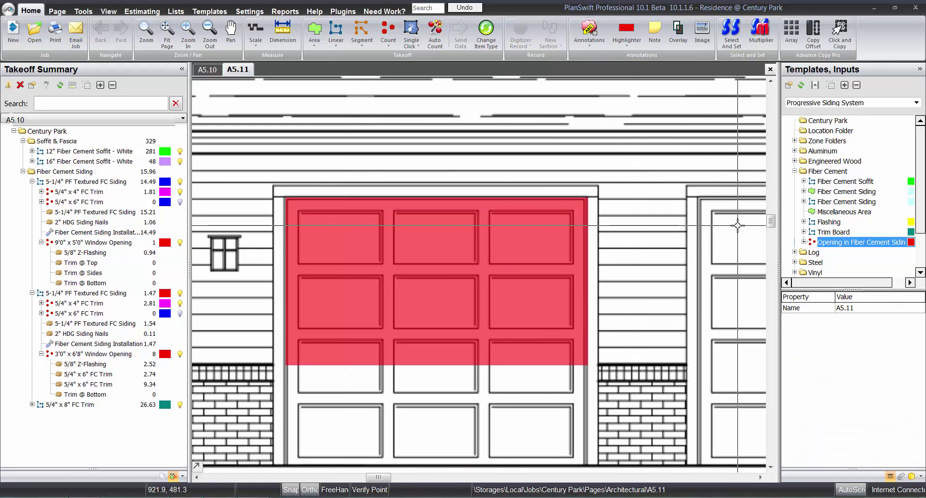
Copy the 5/4" x 8" FC Trim takeoff and paste it beside the 9'0" x 5'0" opening without its digitizer points
left_click(81, 406)
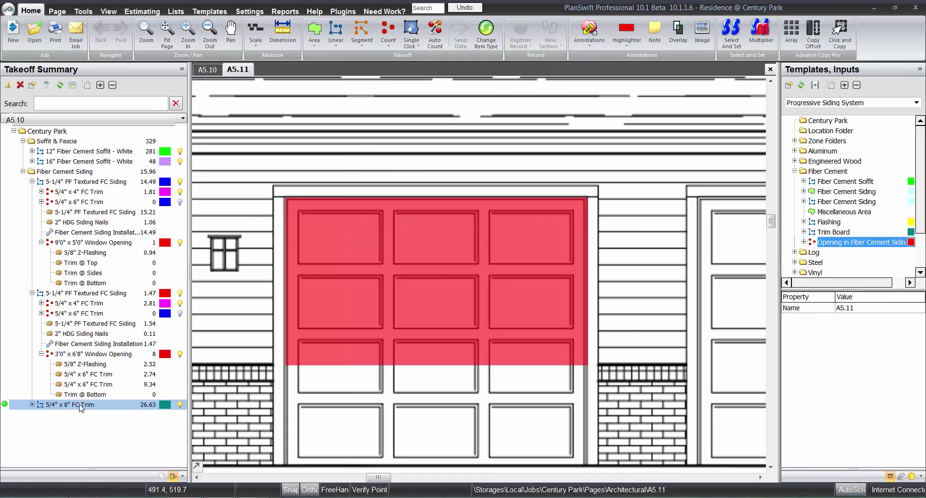
right_click(81, 405)
left_click(104, 361)
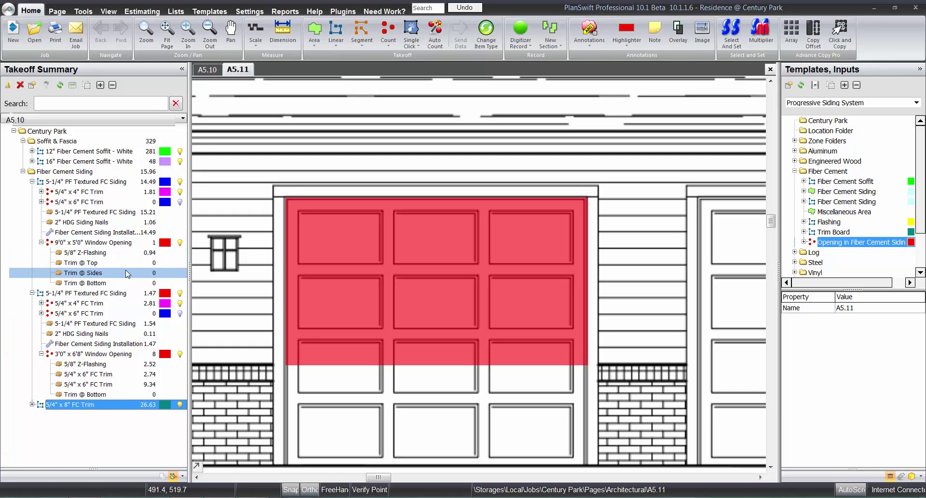
left_click(100, 244)
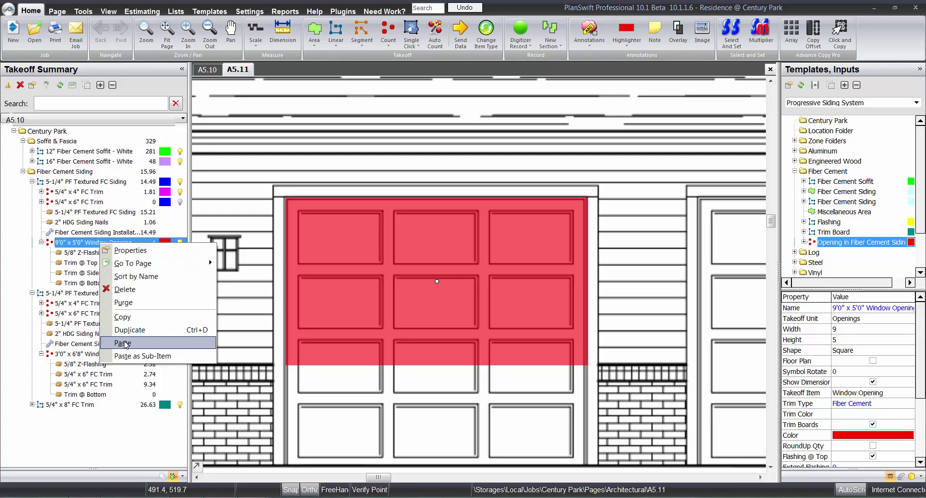
left_click(123, 343)
left_click(500, 255)
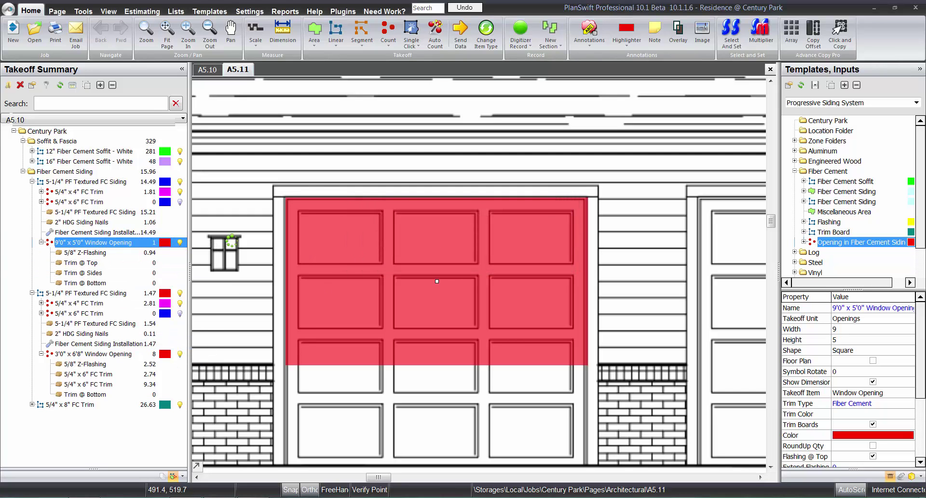
Change the pasted trim takeoff's material to 5/4" x 4" FC Trim
right_click(107, 293)
left_click(131, 299)
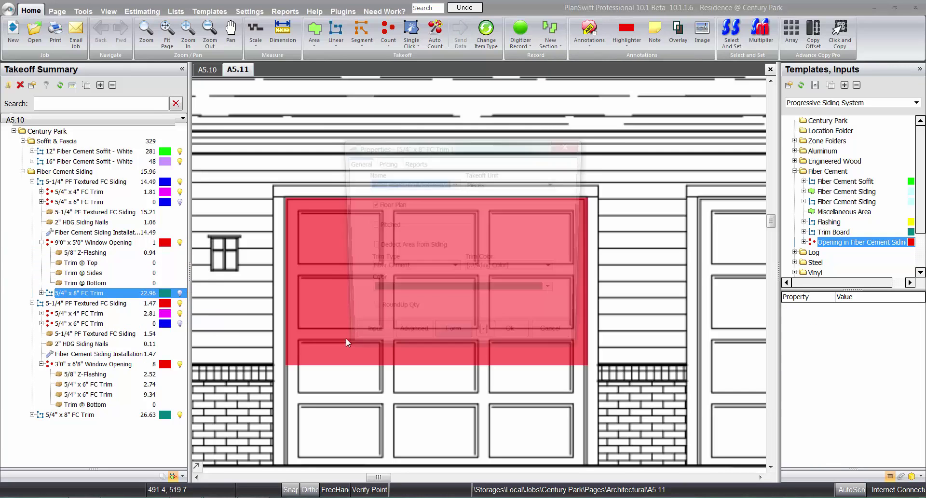
left_click(377, 346)
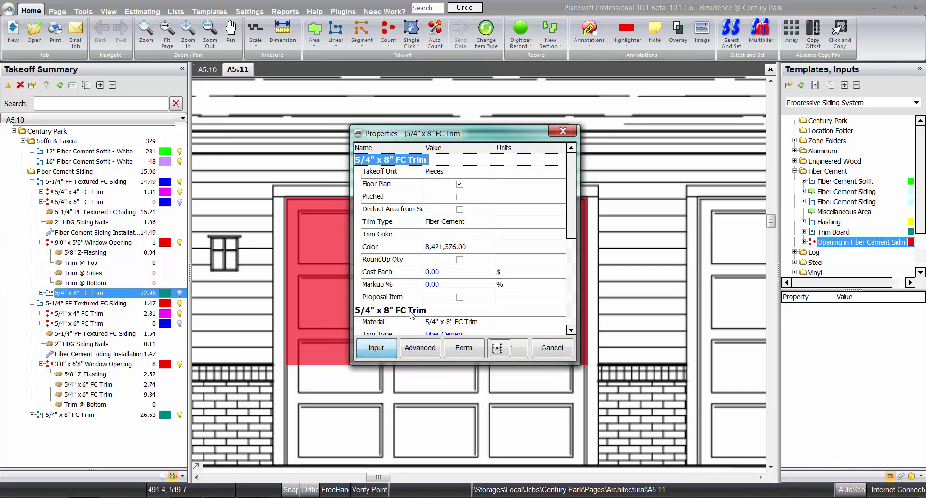
left_click(466, 327)
left_click(453, 346)
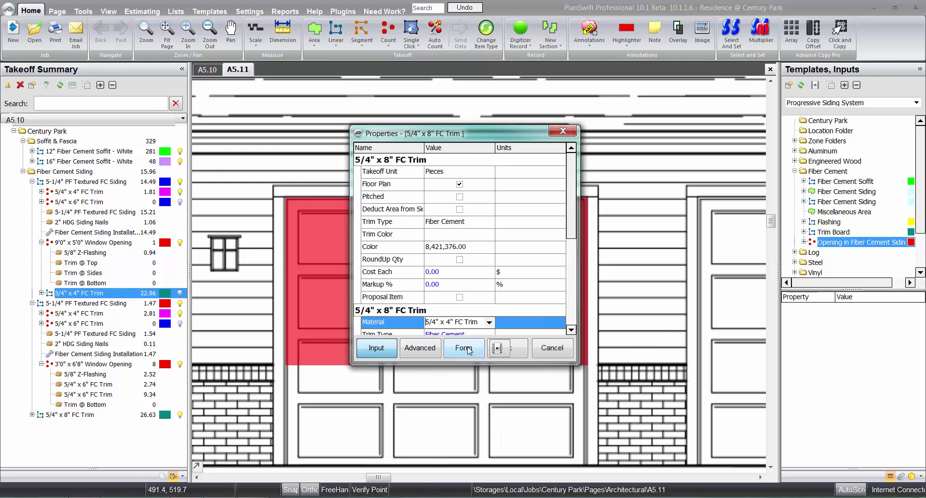
left_click(517, 348)
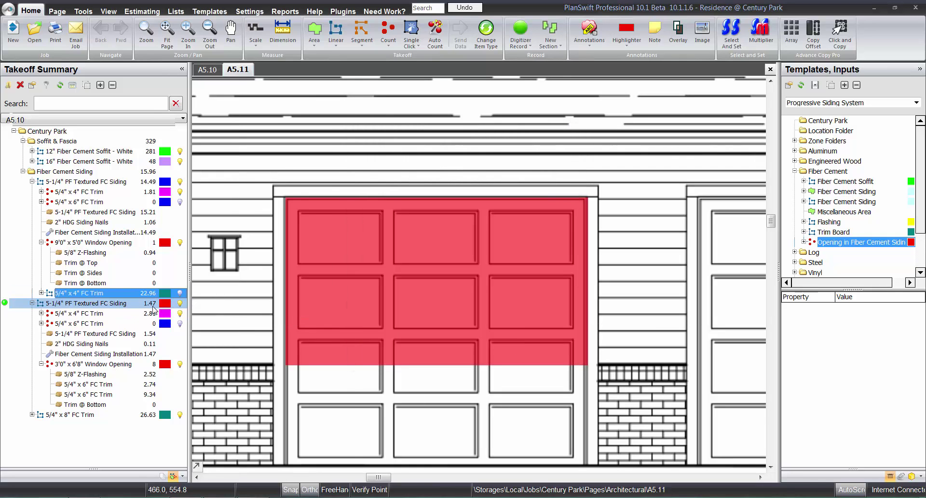
Turn off the Floor Plan option for the pasted 5/4" x 4" FC Trim takeoff
right_click(128, 293)
left_click(145, 297)
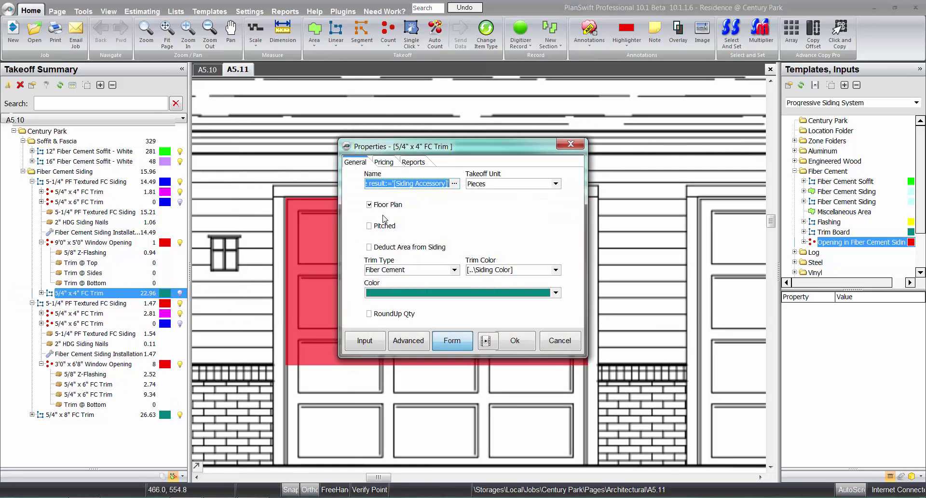
left_click(369, 204)
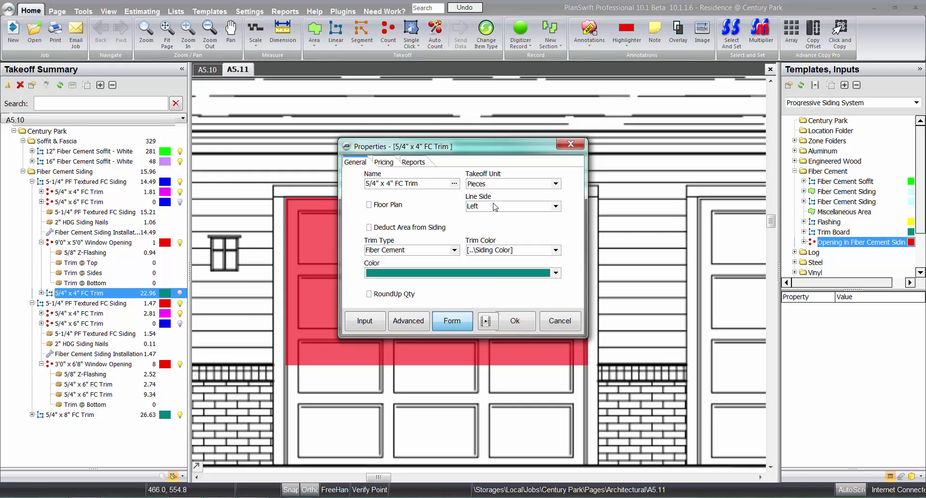
left_click(515, 322)
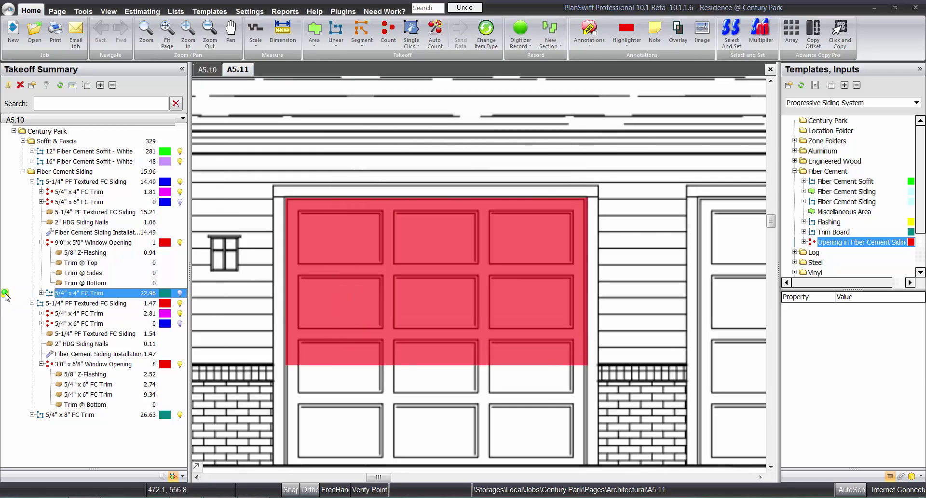
Resume the 5/4" x 4" FC Trim takeoff and draw an 8 ft vertical trim line up the garage door's left side
left_click(5, 293)
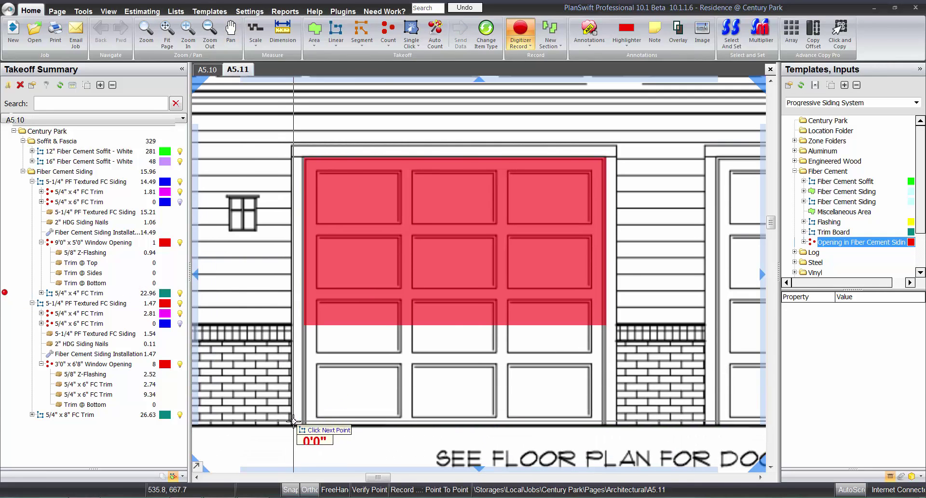
scroll(292, 421, "up", 4)
scroll(285, 435, "down", 3)
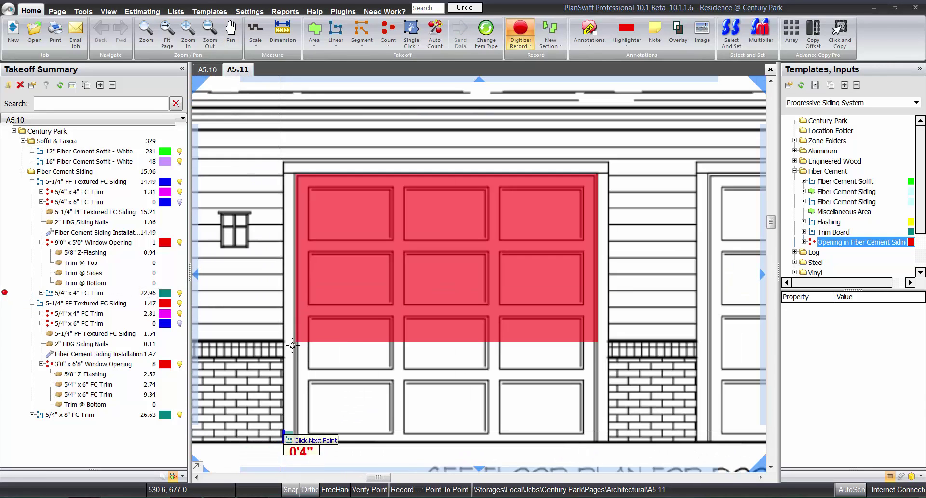
type("l")
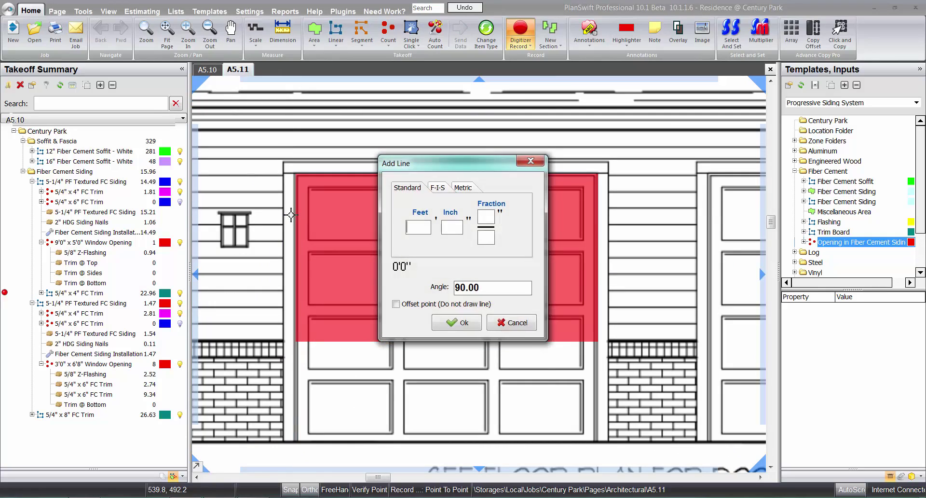
type("8")
key("Return")
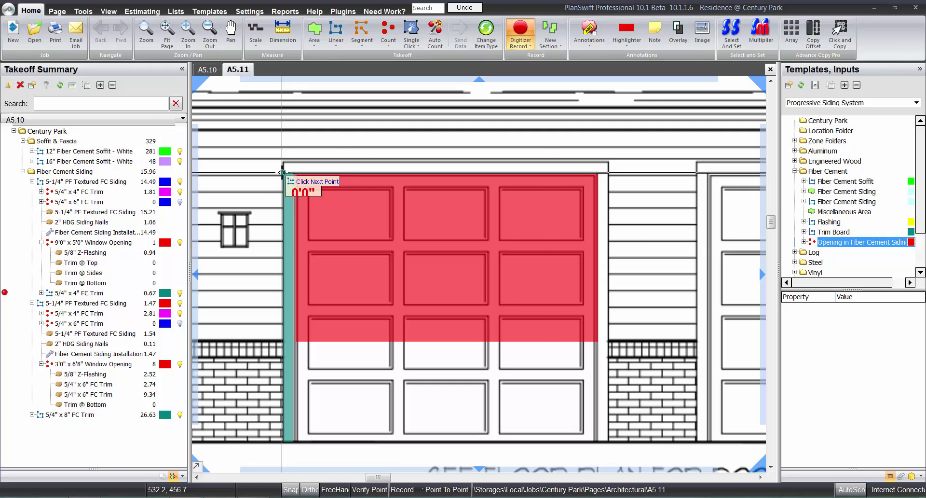
Add a 9'8" trim line across the top of the garage door and an 8 ft line down its right side
type("9")
key("Tab")
type("8")
key("Return")
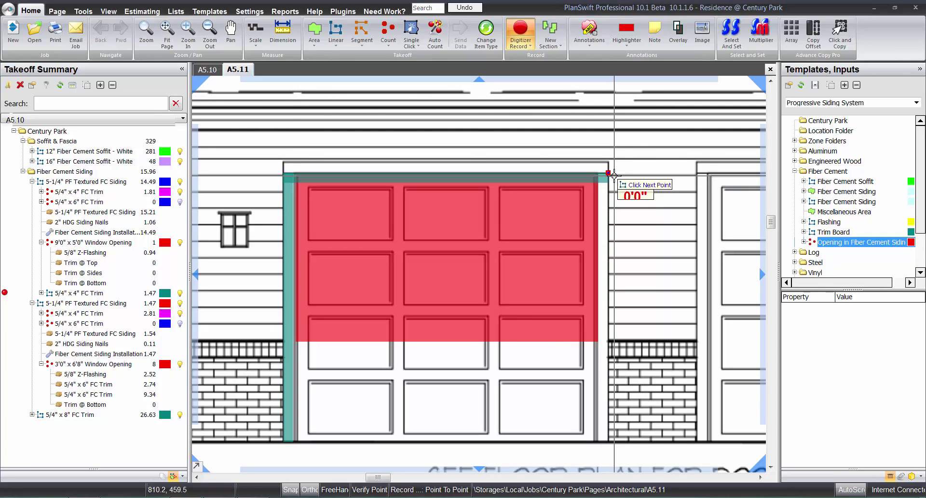
type("8")
key("Return")
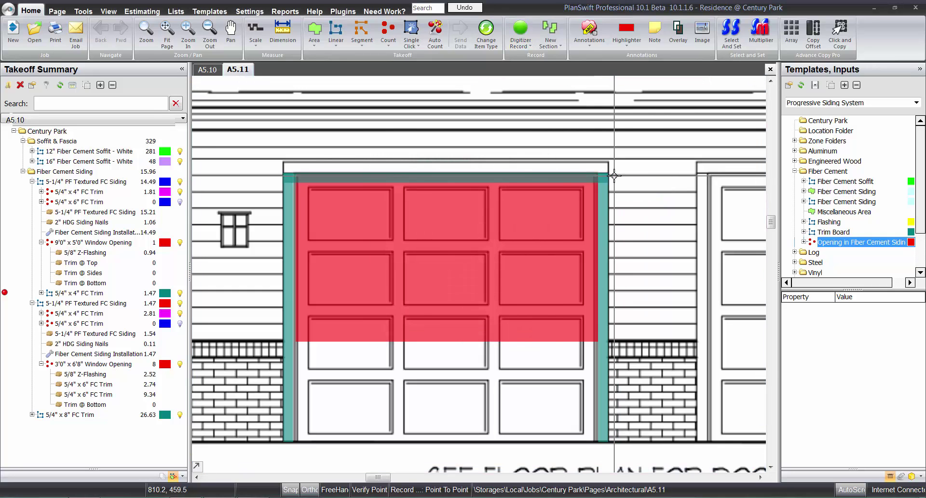
key("Escape")
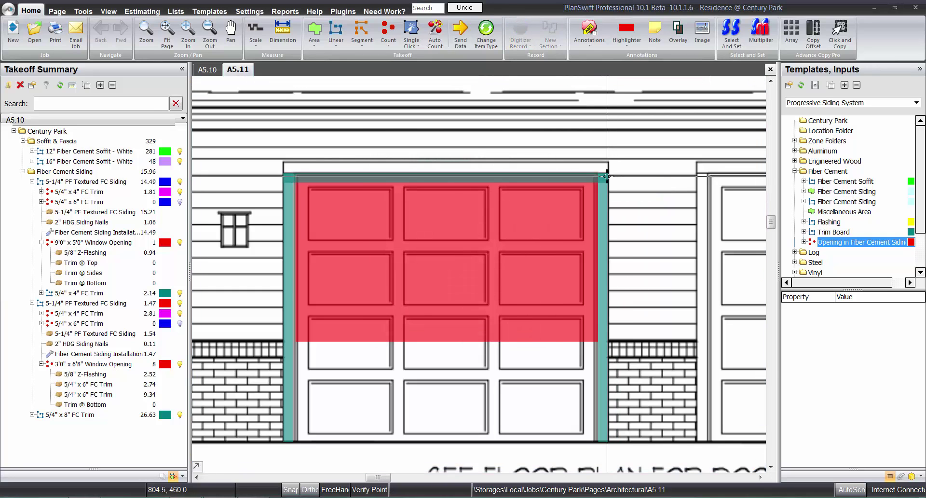
Move the garage door's top trim section up 4 inches and back down 1/2 inch to align it with the drawn trim
left_click(291, 179)
type("4")
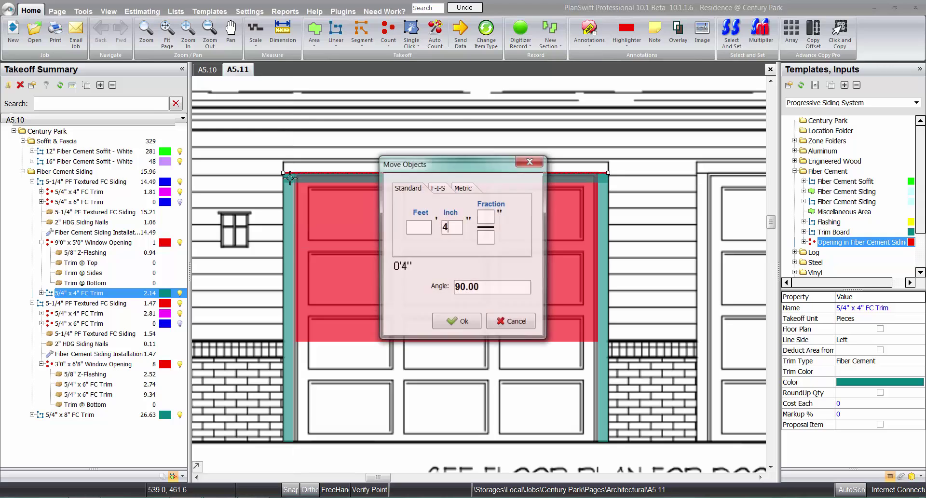
key("Return")
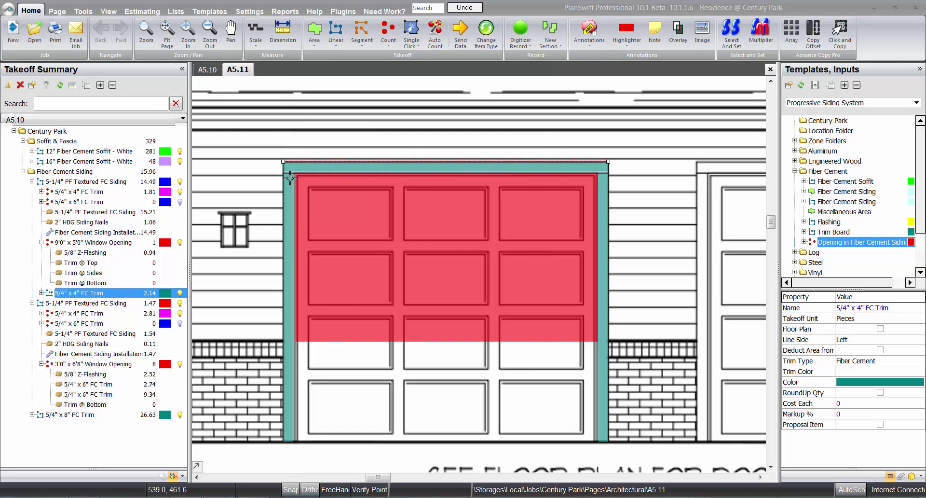
key("Down")
key("Tab")
key("Tab")
type("1")
key("Tab")
type("2")
key("Return")
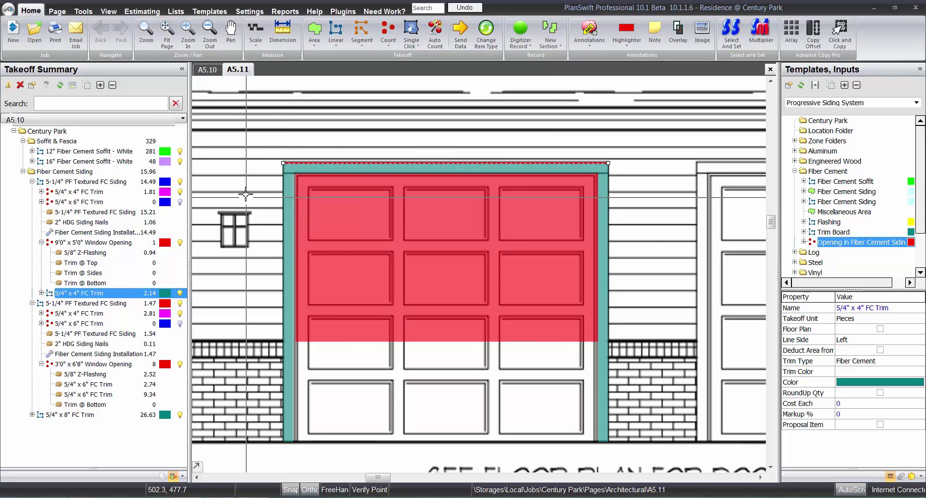
left_click(246, 195)
scroll(289, 166, "up", 3)
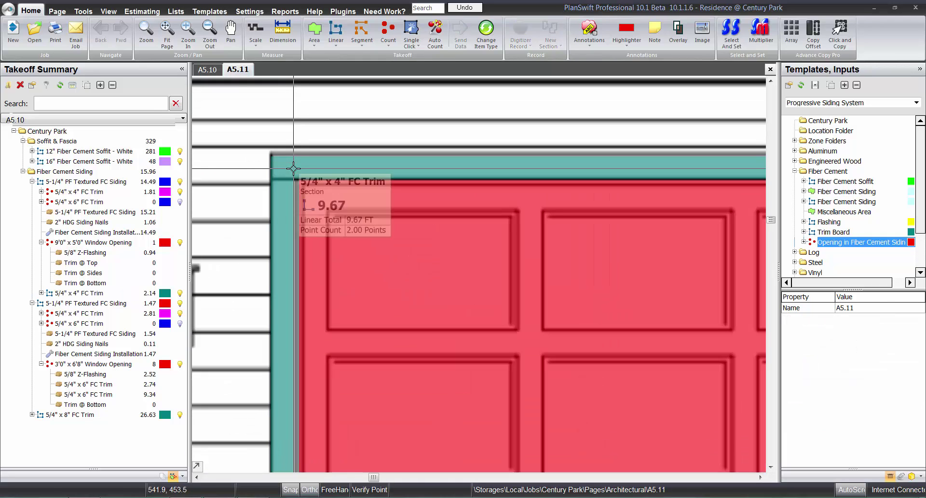
scroll(265, 165, "down", 3)
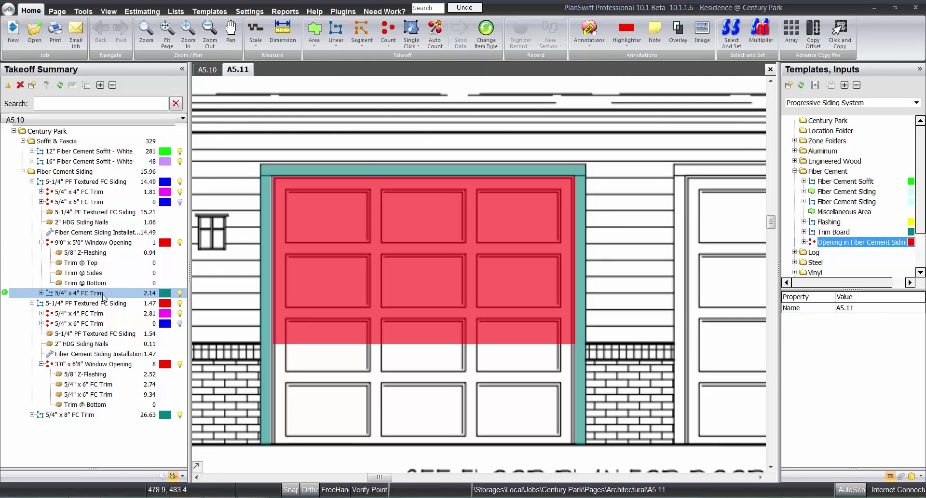
Examine the garage door spacing along the floor plan on sheet A5.10 and return to sheet A5.11
scroll(332, 112, "down", 4)
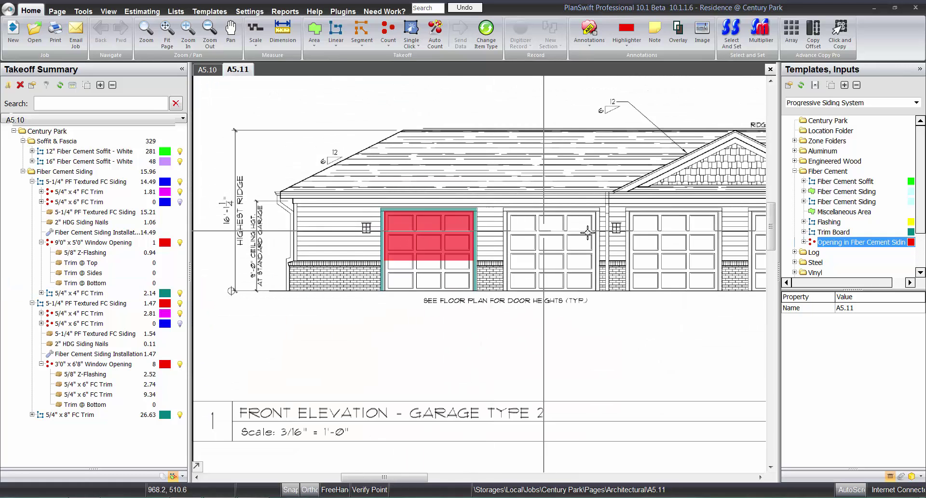
left_click(208, 69)
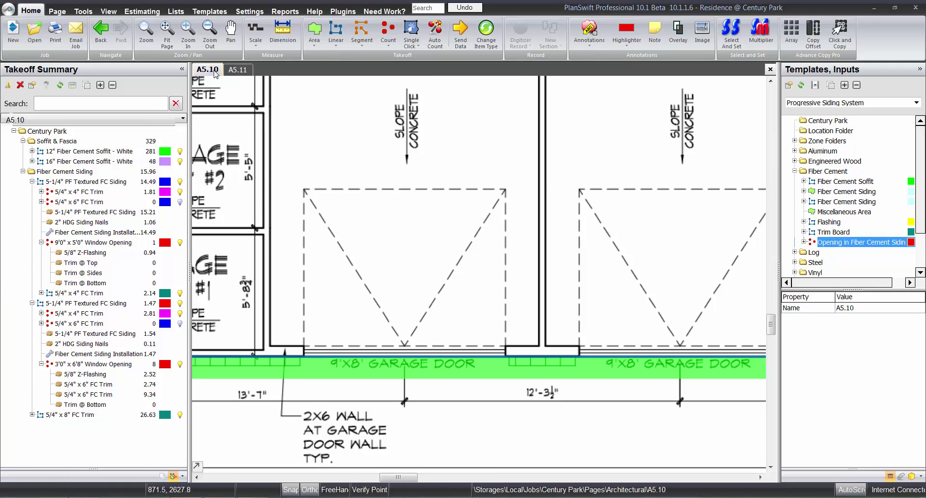
scroll(358, 252, "down", 2)
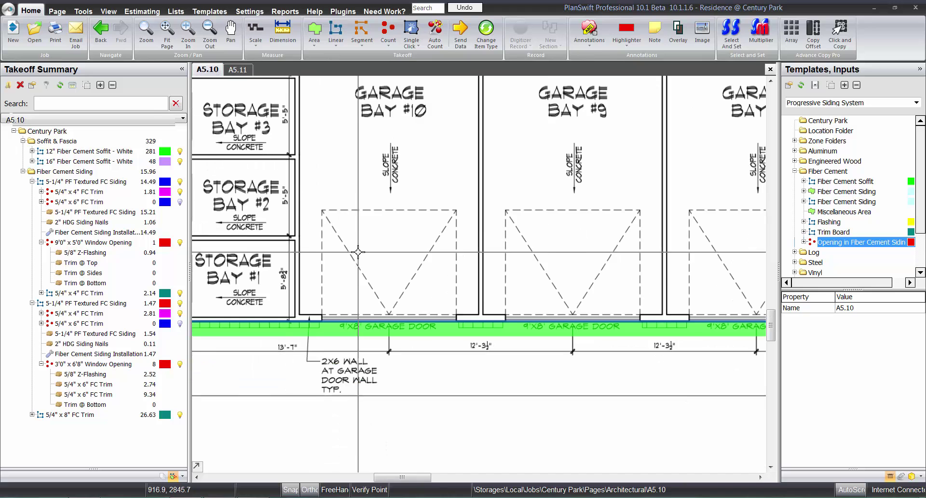
left_click_drag(625, 372, 334, 368)
mouse_move(700, 373)
left_mouse_down()
mouse_move(482, 351)
mouse_move(437, 352)
mouse_move(399, 376)
mouse_move(389, 368)
left_mouse_up()
scroll(560, 319, "down", 3)
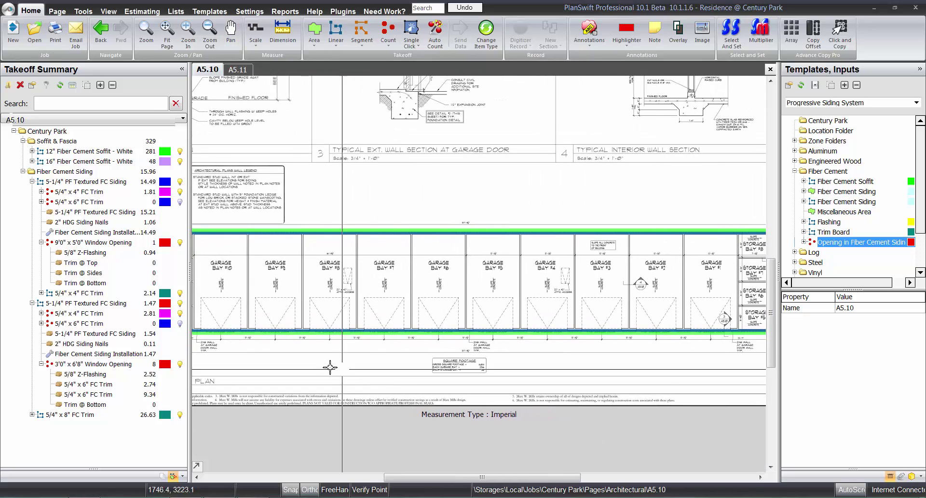
scroll(371, 366, "down", 2)
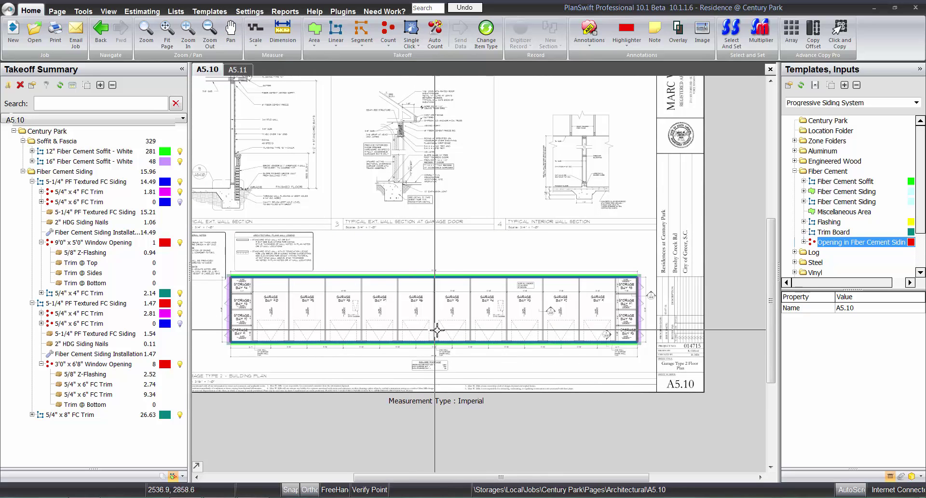
left_click(236, 71)
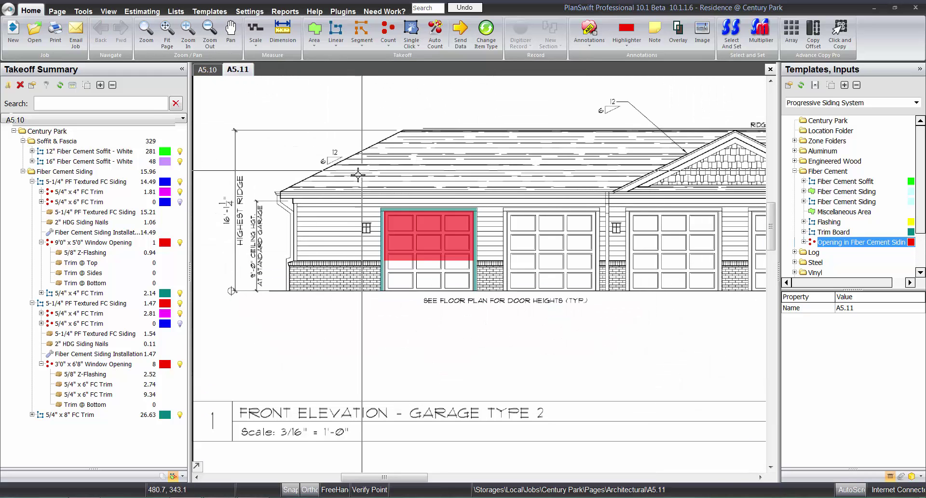
Select the garage door opening with its trim and repeat them at 12'3 1/2" spacing across the front elevation's ten doors
left_click_drag(370, 173, 516, 329)
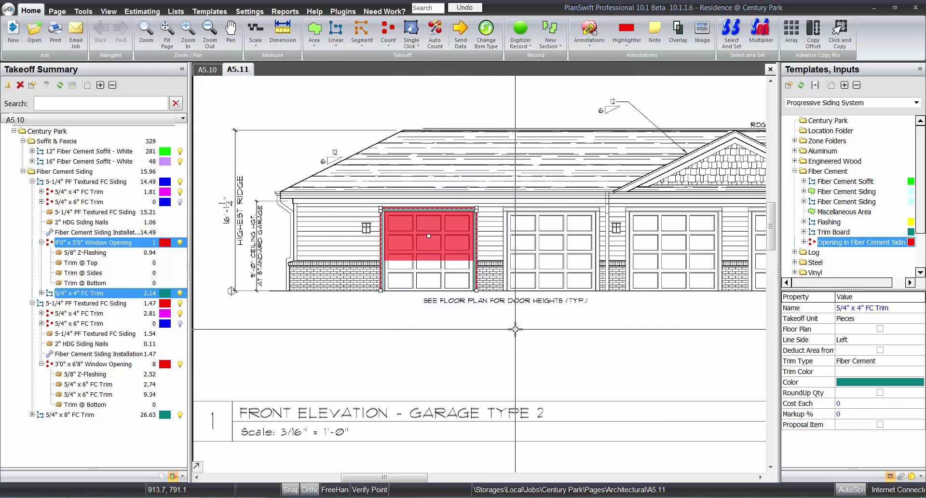
type("12")
key("Tab")
type("3")
key("Tab")
type("1")
key("Tab")
type("2")
key("Return")
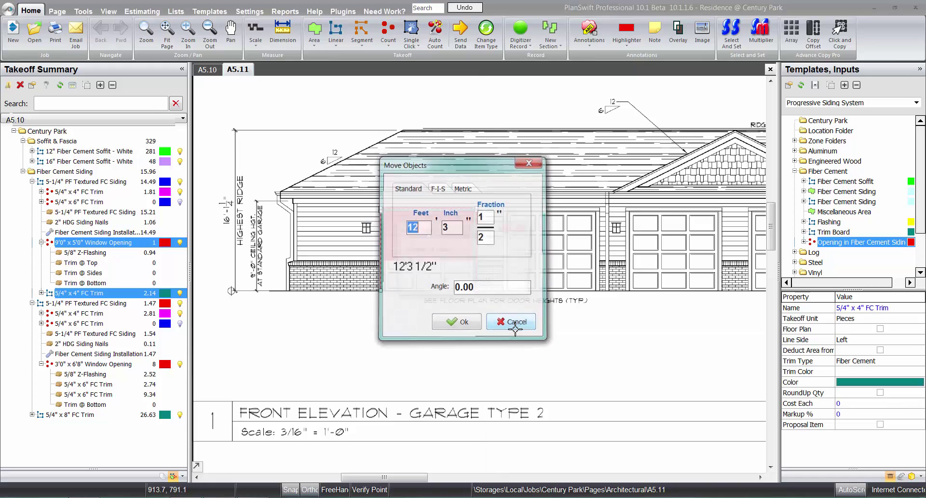
key("Return")
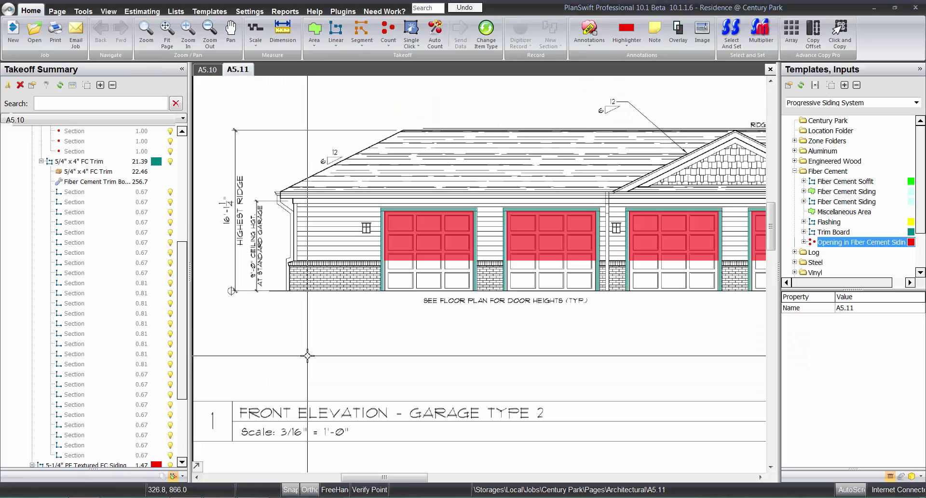
Check the alignment of the copied openings and trim along the front elevation, up to the gable
scroll(337, 271, "down", 3)
scroll(700, 242, "up", 3)
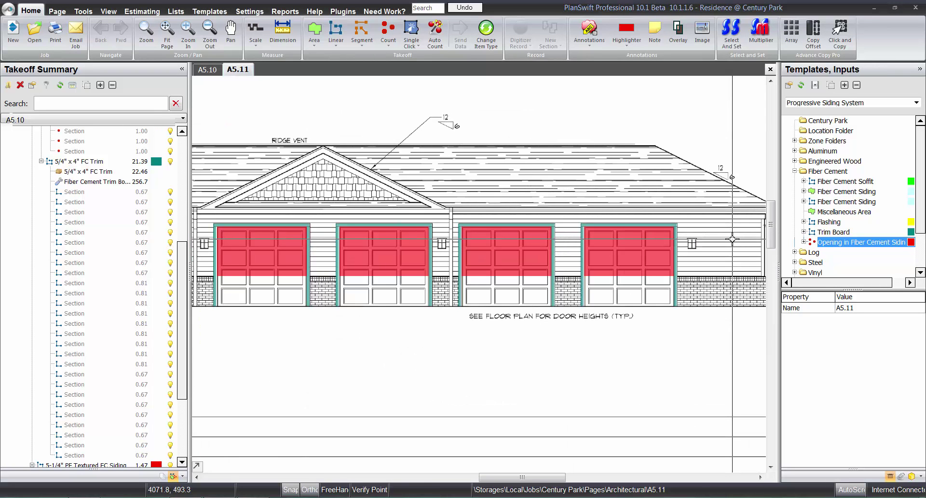
scroll(707, 264, "up", 3)
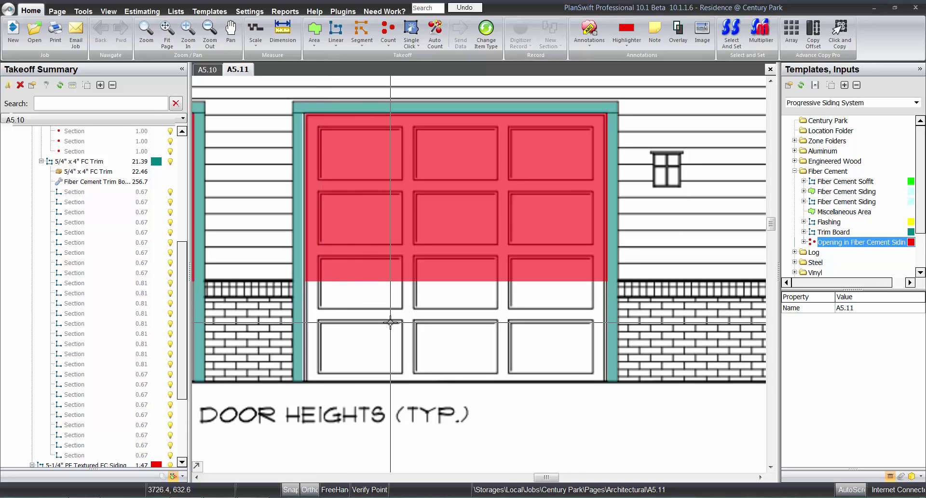
scroll(391, 322, "down", 2)
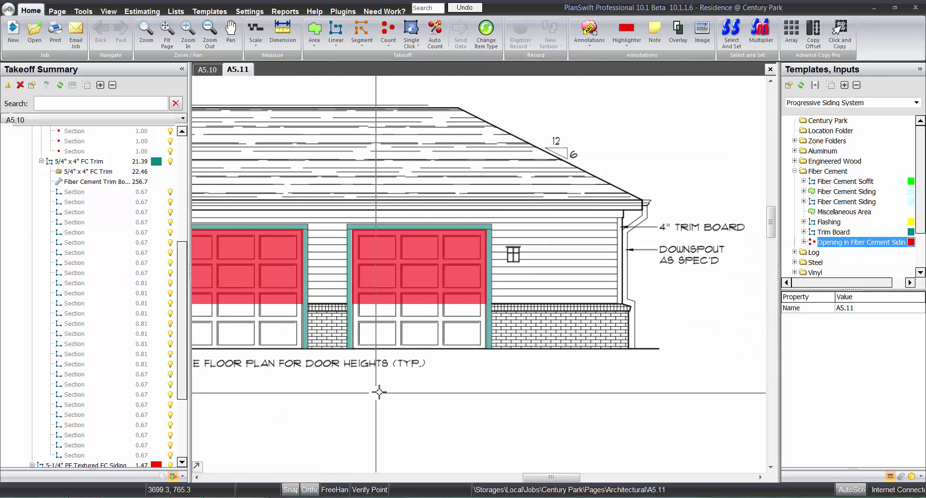
left_click_drag(374, 386, 521, 365)
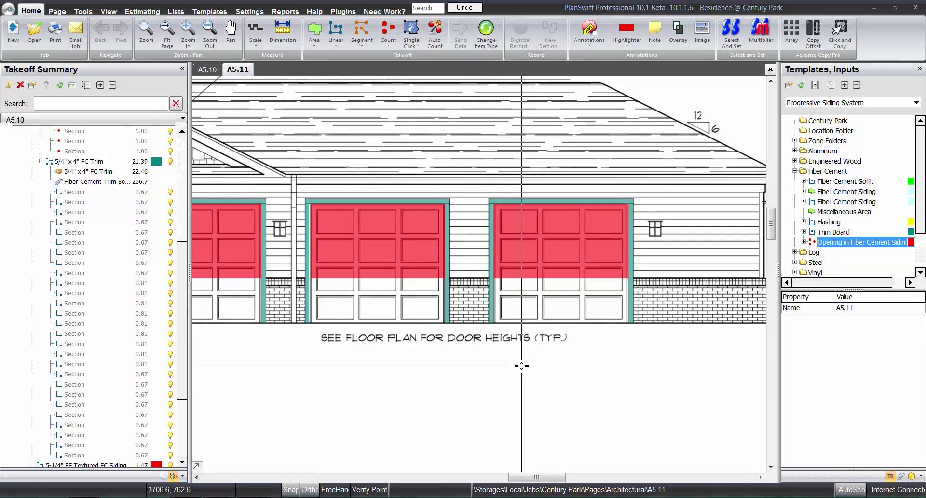
scroll(521, 365, "down", 3)
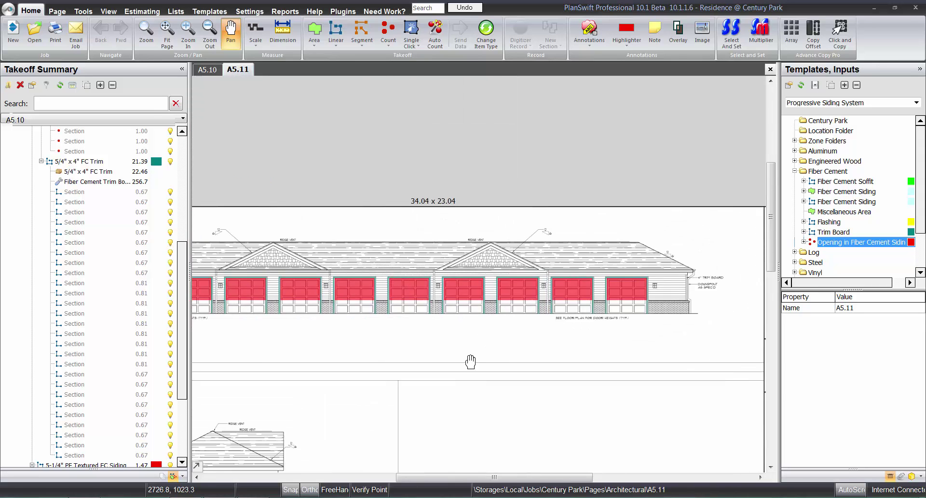
scroll(544, 326, "down", 2)
scroll(424, 262, "up", 5)
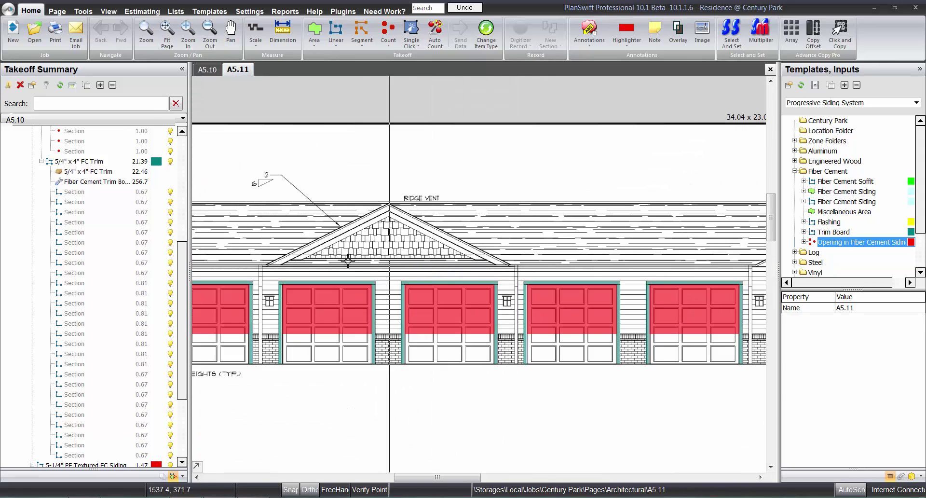
scroll(327, 256, "up", 2)
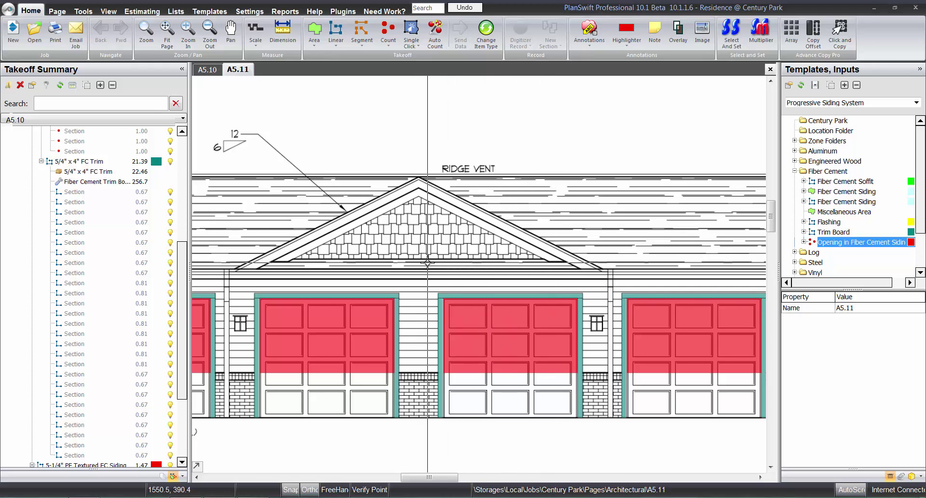
Collapse the opening, trim and siding takeoffs in the Fiber Cement Siding folder down to its three main items
left_click(5, 162)
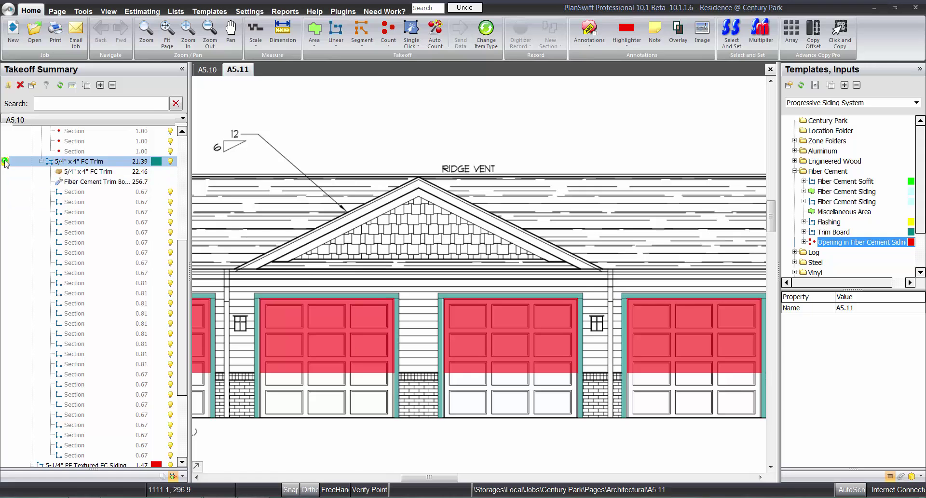
key("Escape")
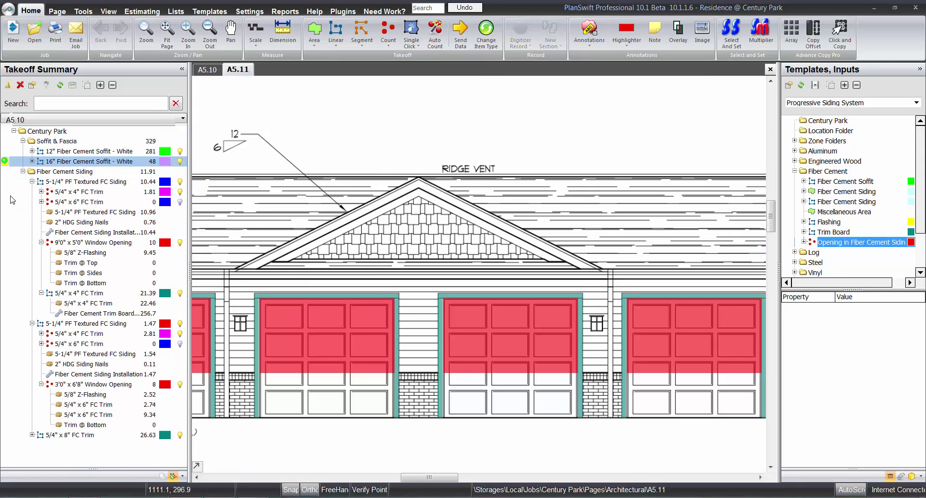
left_click(41, 385)
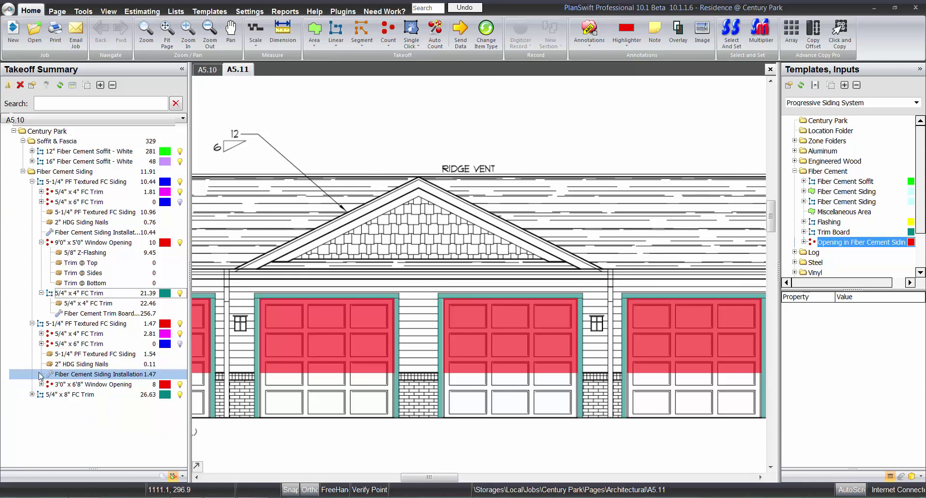
left_click(32, 323)
left_click(41, 293)
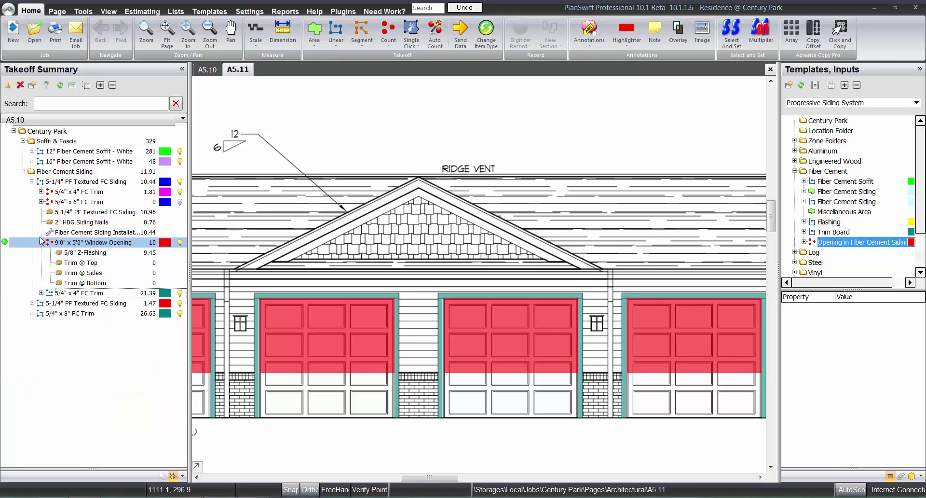
left_click(41, 242)
left_click(33, 181)
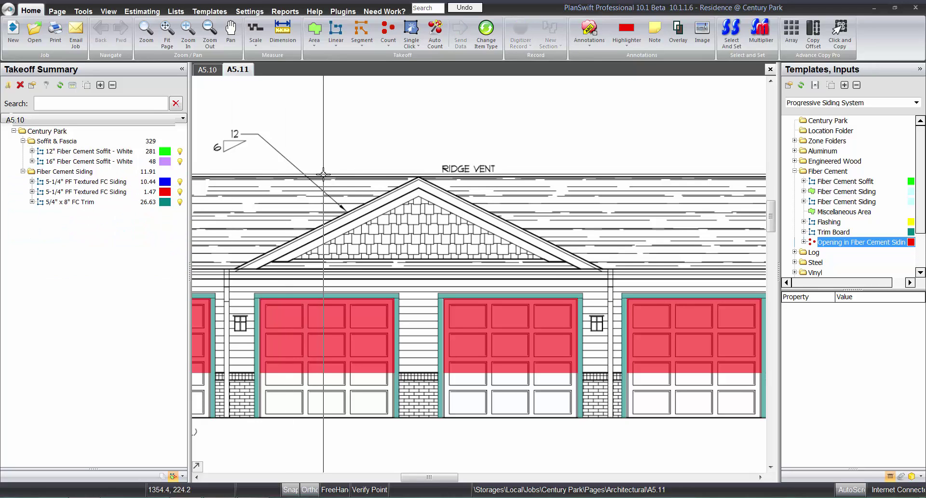
Examine the exterior wall section on sheet A5.10 at the 8" fiber cement frieze
left_click(116, 202)
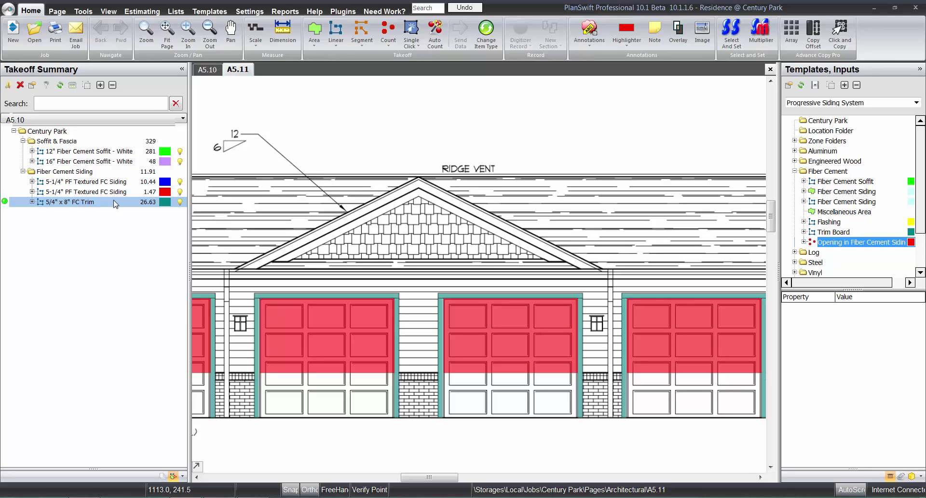
left_click(208, 70)
mouse_move(342, 213)
left_mouse_down()
mouse_move(364, 232)
mouse_move(379, 289)
left_mouse_up()
scroll(361, 254, "up", 5)
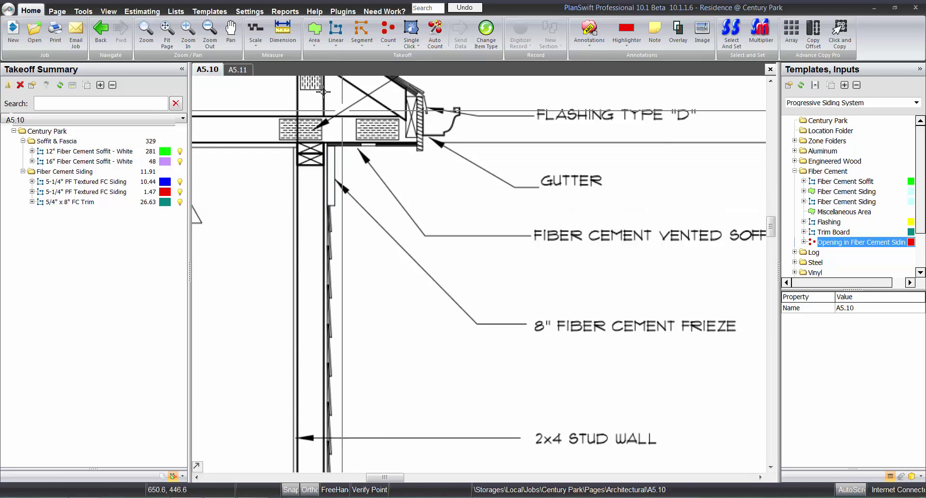
Review the estimate's bid totals for the two 5-1/4" PF Textured FC Siding items and the 5/4" x 8" FC Trim under Fiber Cement Siding
left_click(152, 7)
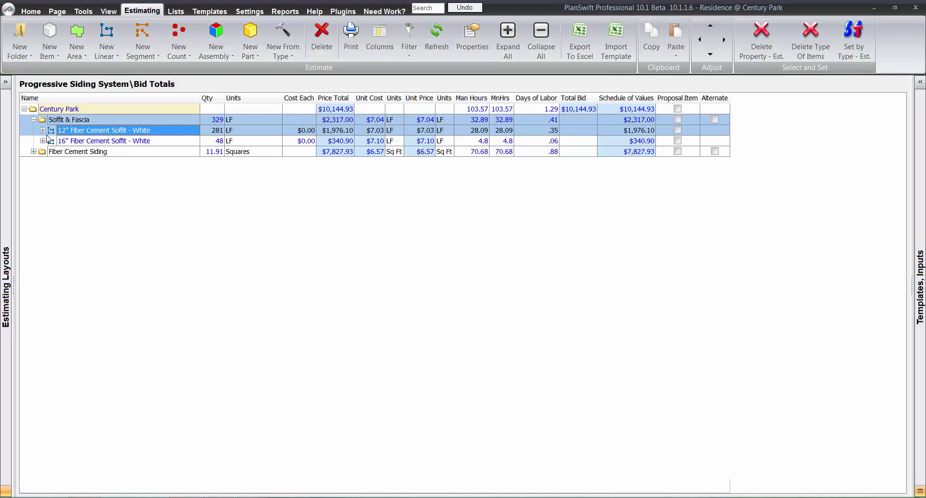
left_click(34, 152)
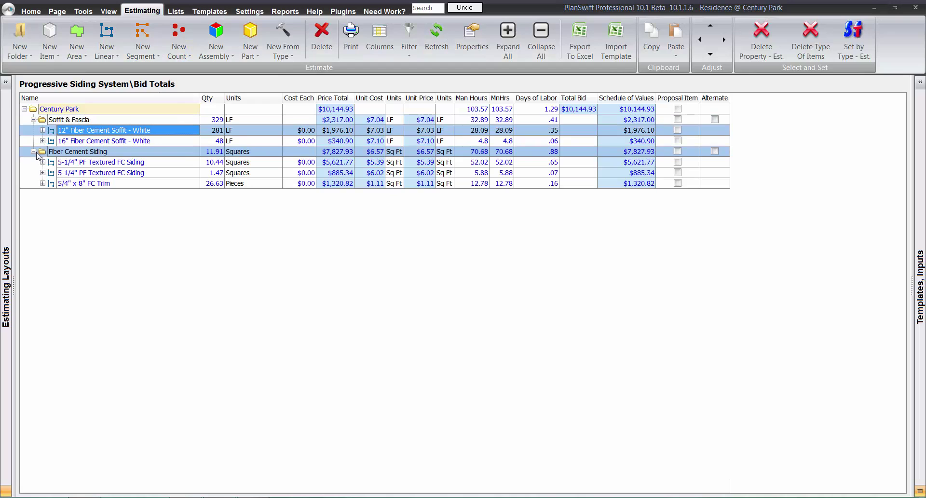
left_click(136, 163)
left_click(141, 173)
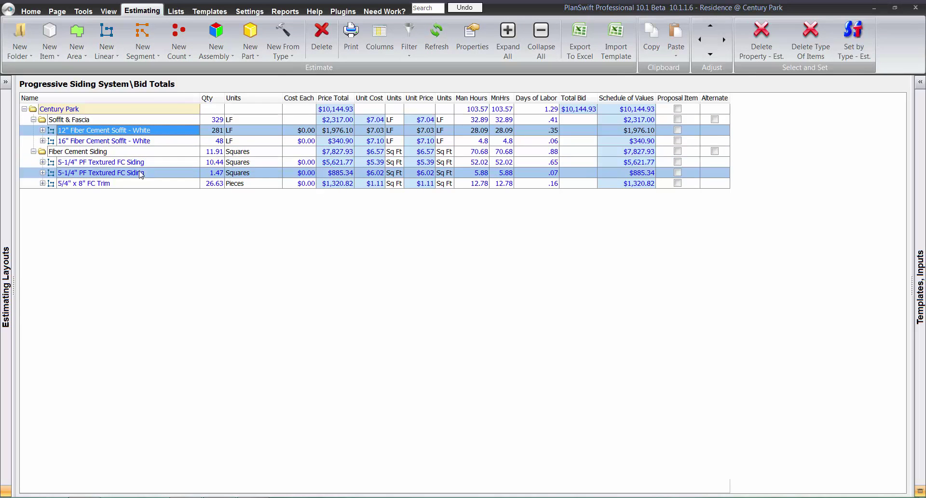
left_click(136, 163)
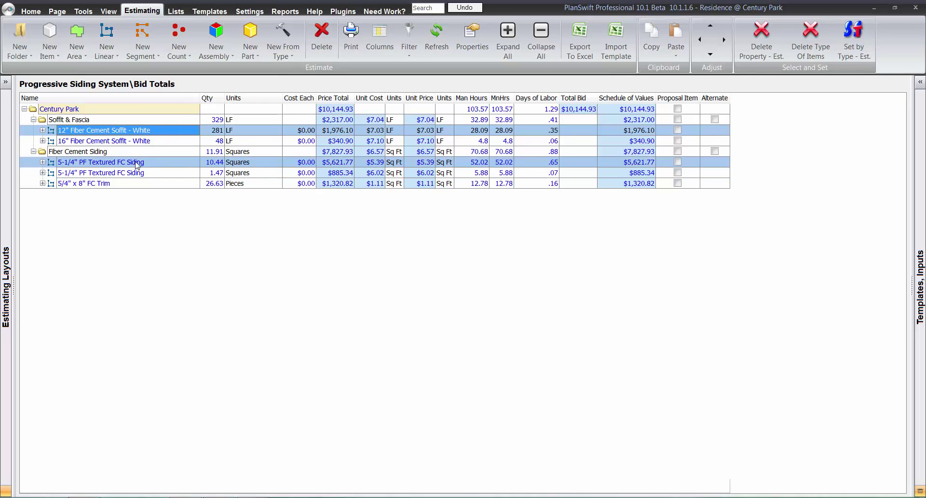
left_click(143, 173)
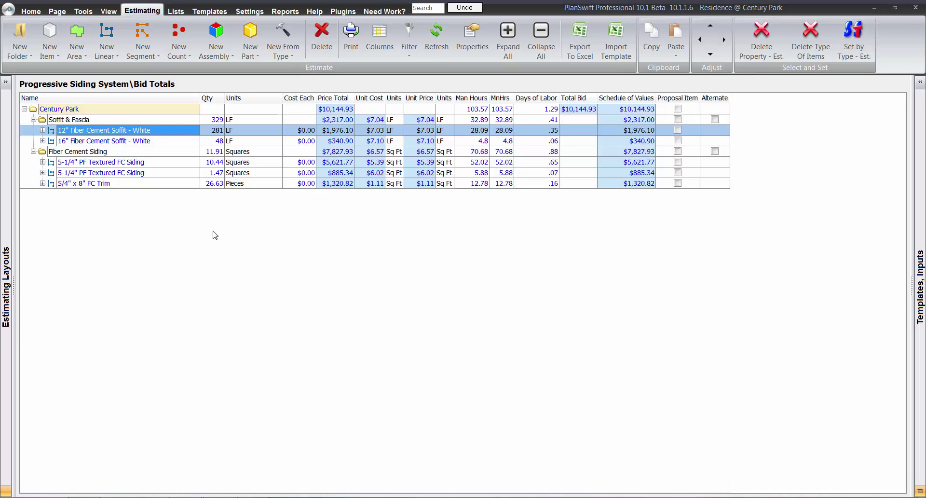
Return from the estimate to sheet A5.10 and view the Garage Type 2 building plan with its takeoffs
left_click(31, 11)
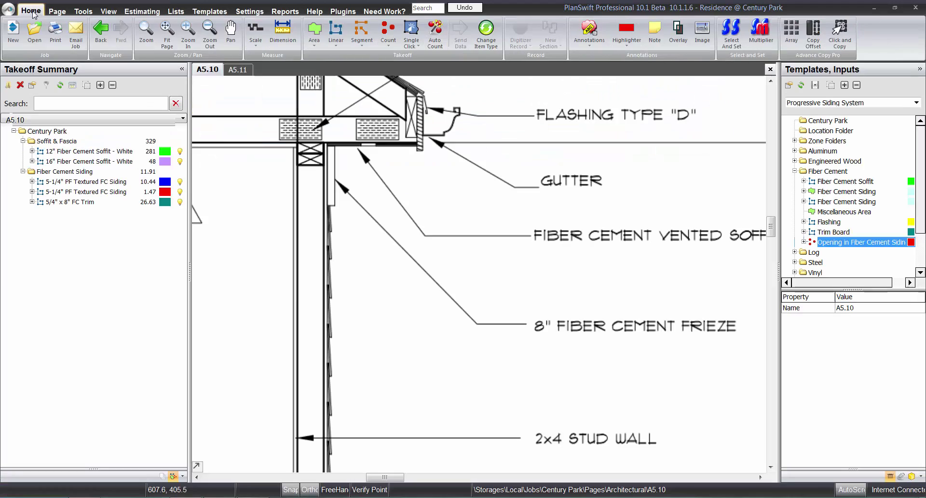
scroll(328, 184, "down", 3)
scroll(328, 185, "down", 2)
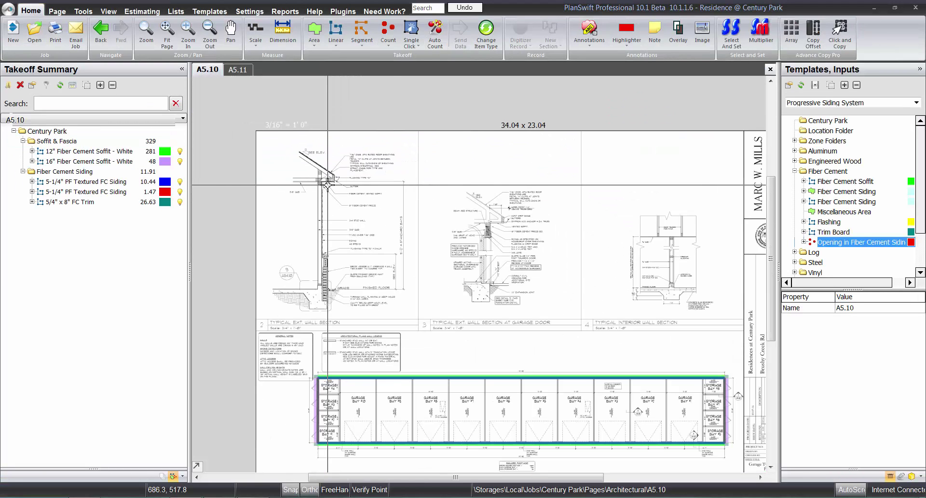
mouse_move(443, 305)
left_mouse_down()
mouse_move(435, 264)
mouse_move(411, 252)
left_mouse_up()
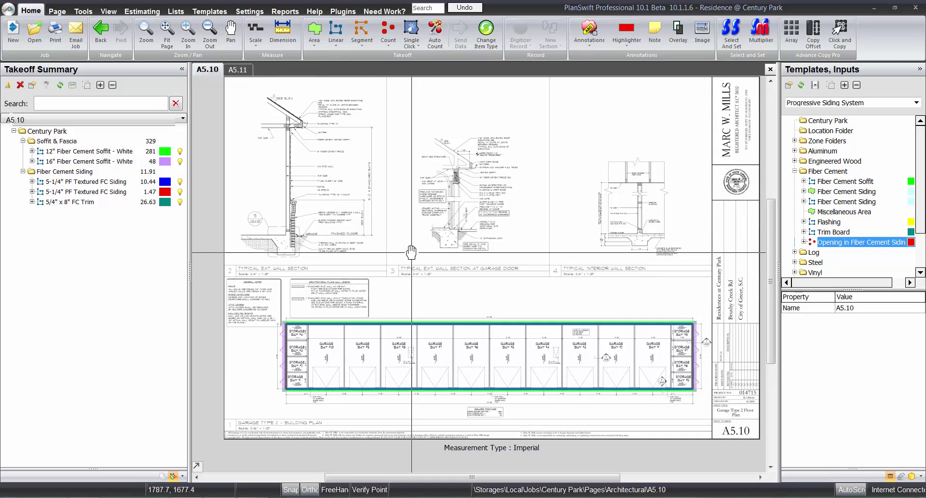
Examine the front, side and rear elevations on sheet A5.11, including the front gable, against the opening and trim takeoffs
left_click(244, 71)
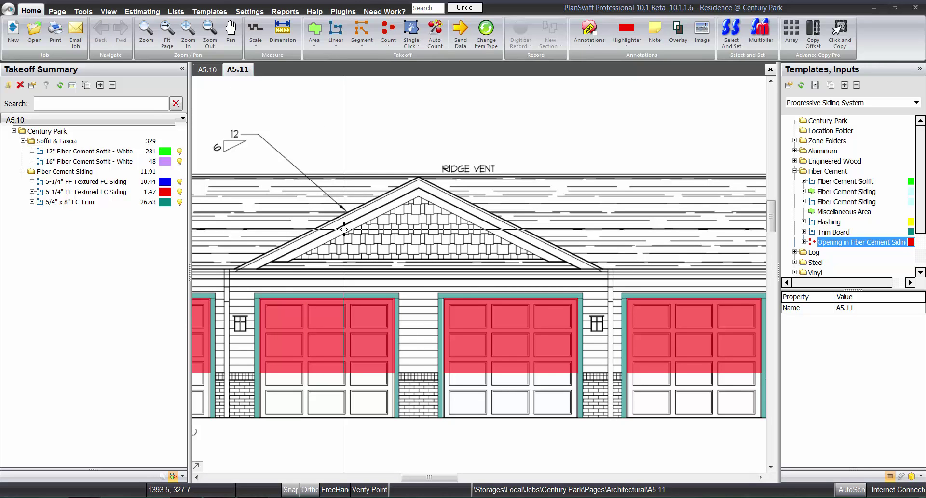
scroll(344, 229, "down", 5)
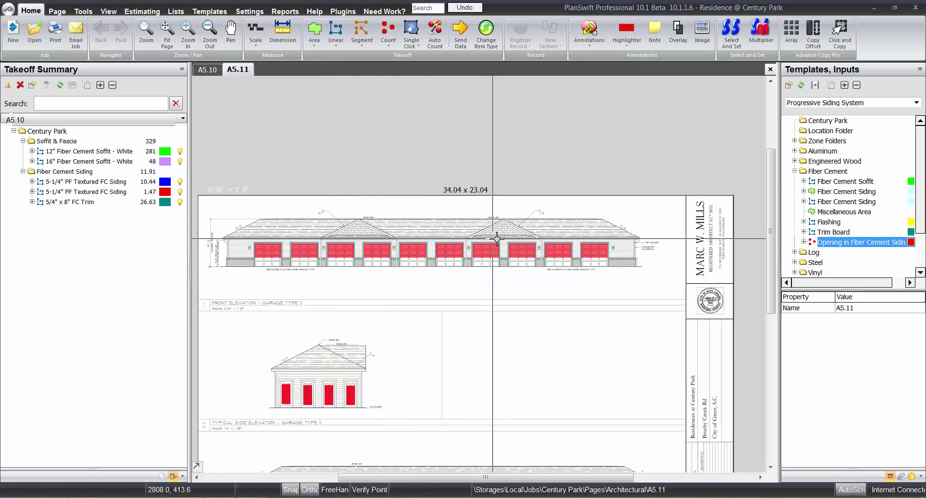
left_click_drag(424, 356, 471, 304)
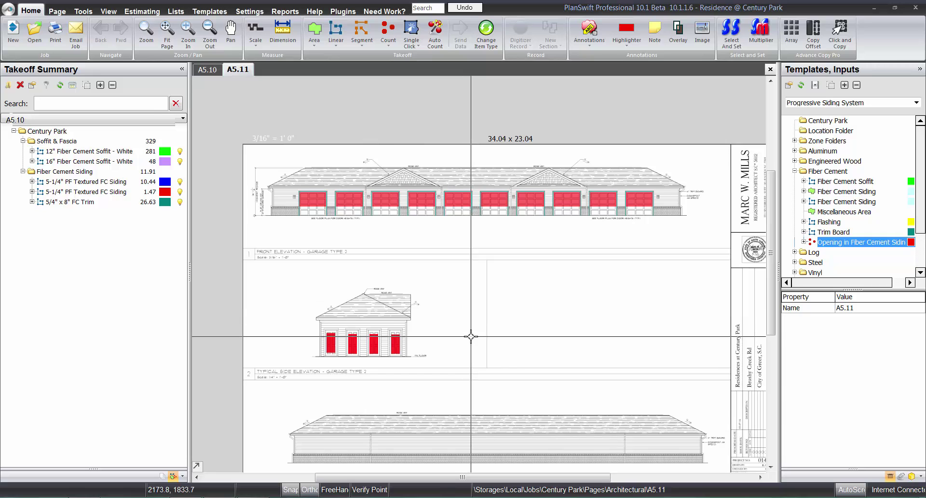
left_click_drag(469, 336, 474, 308)
mouse_move(467, 351)
left_mouse_down()
mouse_move(462, 301)
mouse_move(414, 367)
mouse_move(458, 322)
left_mouse_up()
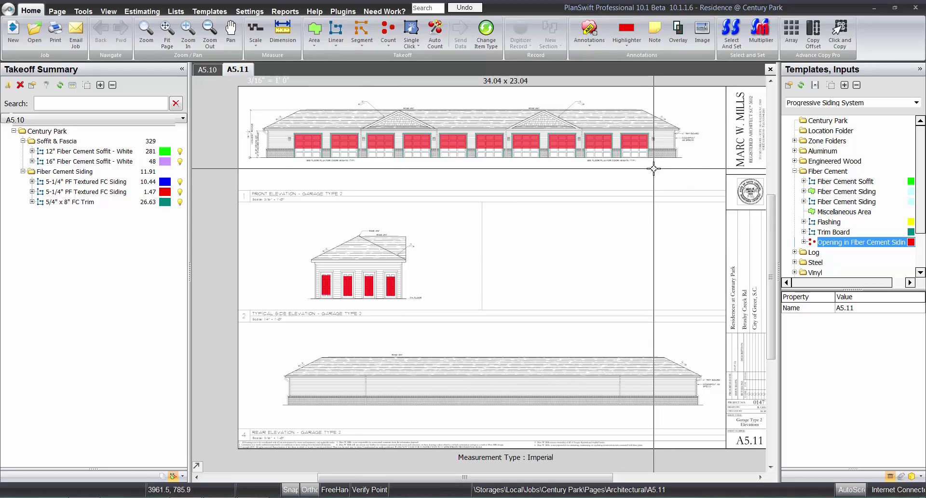
left_click_drag(634, 177, 624, 186)
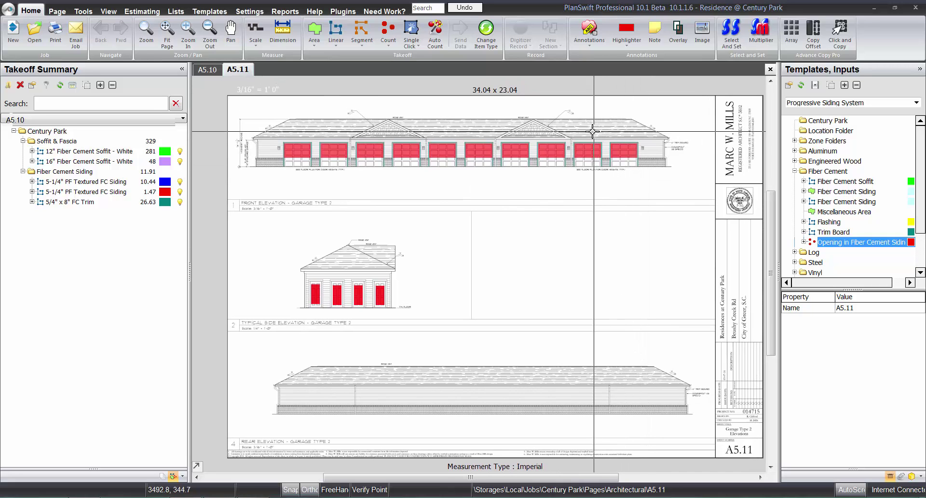
scroll(567, 118, "up", 2)
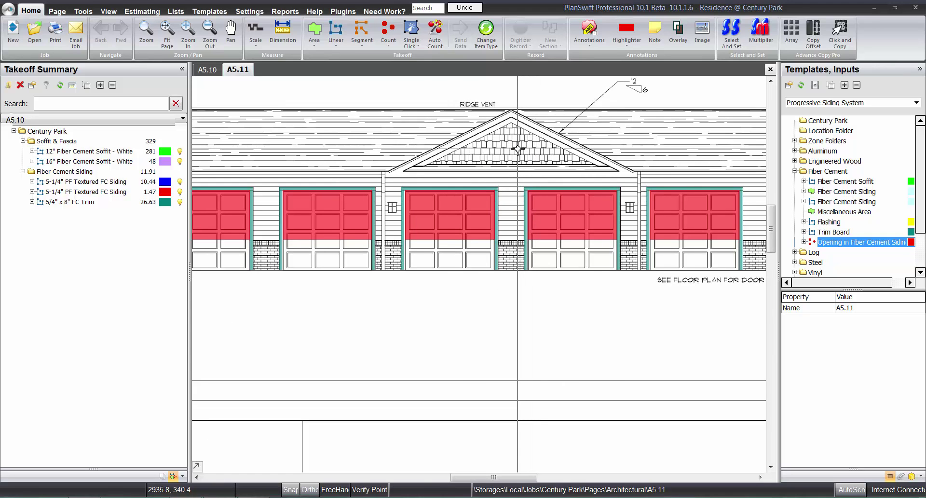
scroll(518, 149, "down", 2)
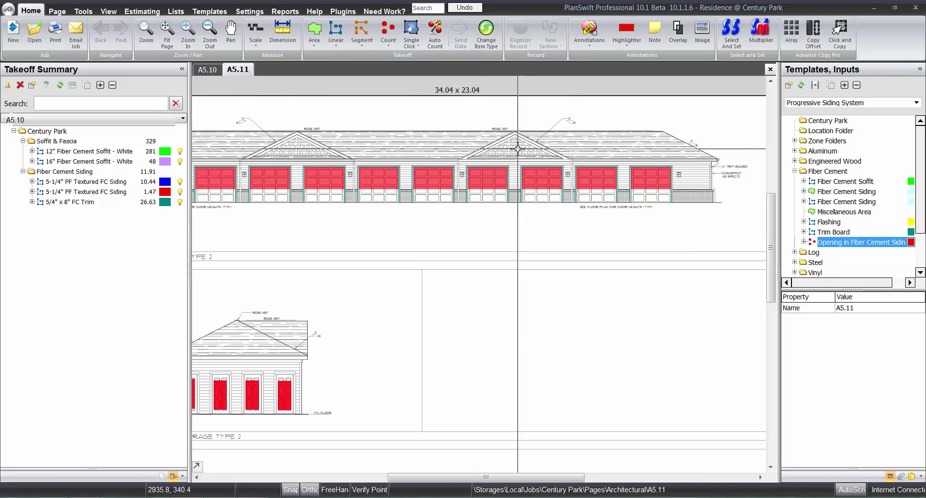
scroll(518, 150, "down", 2)
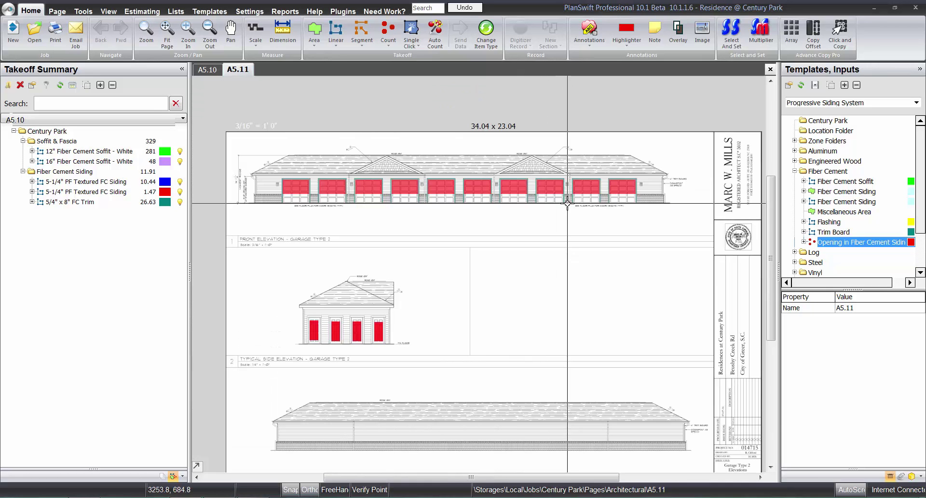
mouse_move(527, 330)
left_mouse_down()
mouse_move(526, 274)
mouse_move(510, 299)
left_mouse_up()
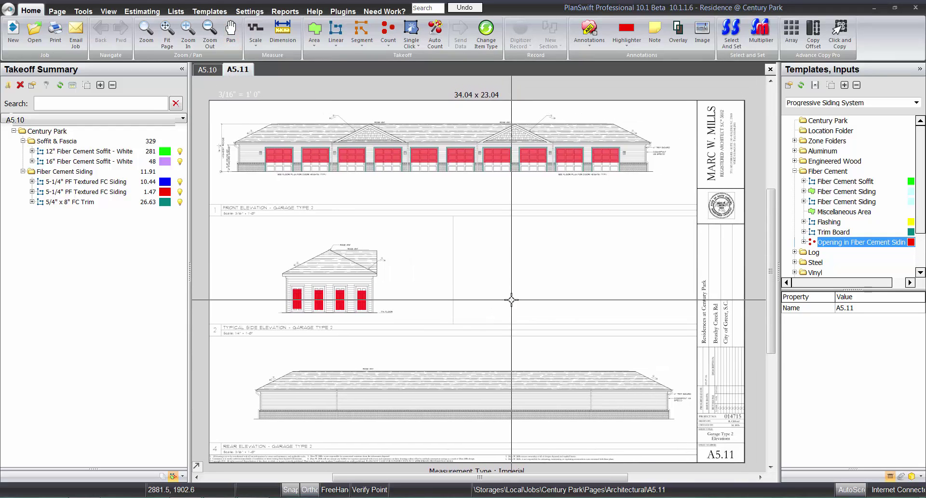